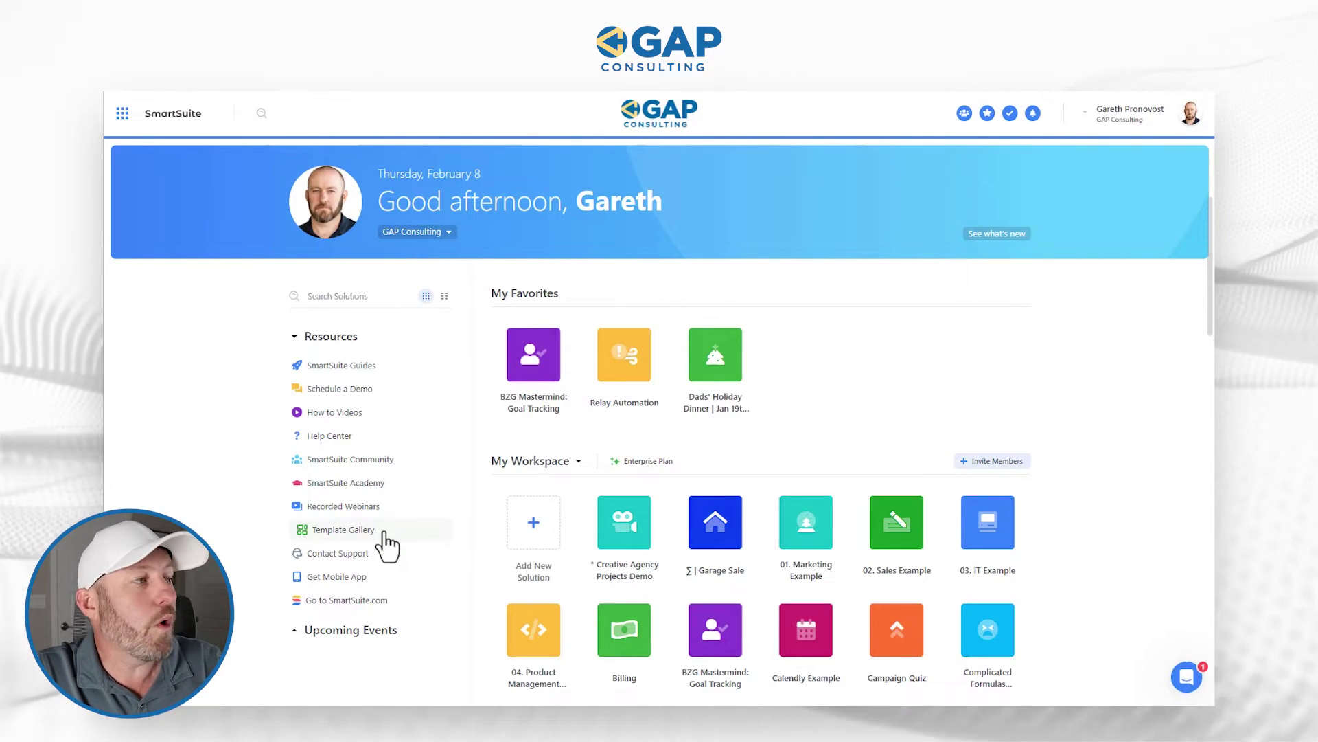
Open the template gallery and search the solution templates for "expe"
{"action": "left_click", "coordinate": [385, 533]}
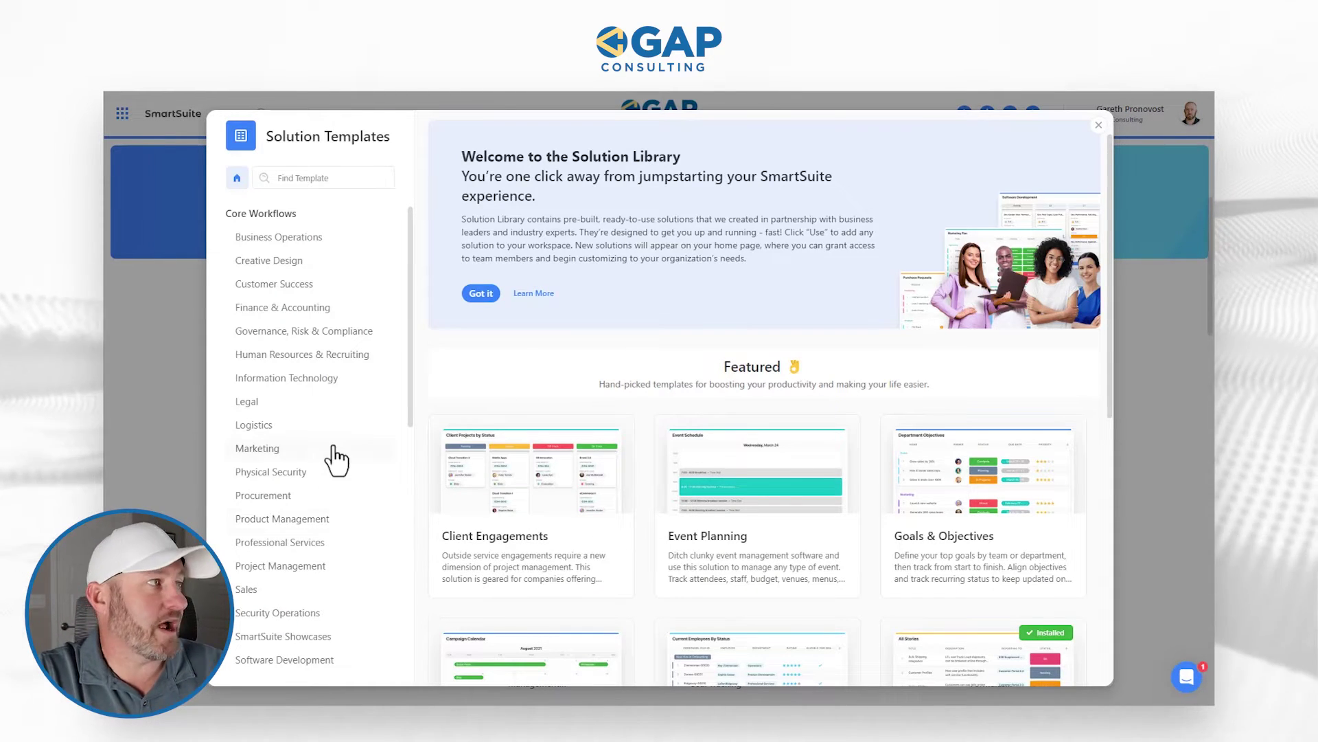
{"action": "left_click", "coordinate": [309, 178]}
{"action": "type", "text": "exp"}
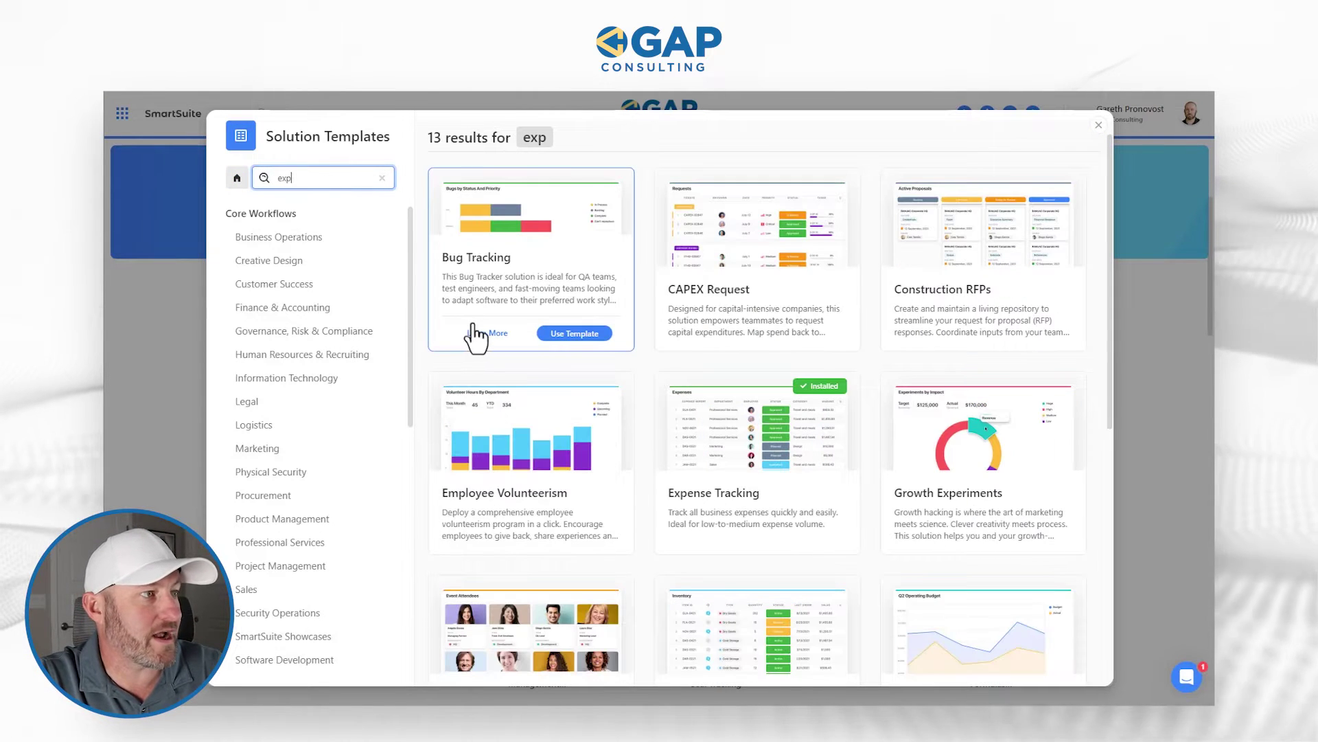
{"action": "type", "text": "e"}
{"action": "mouse_move", "coordinate": [780, 465]}
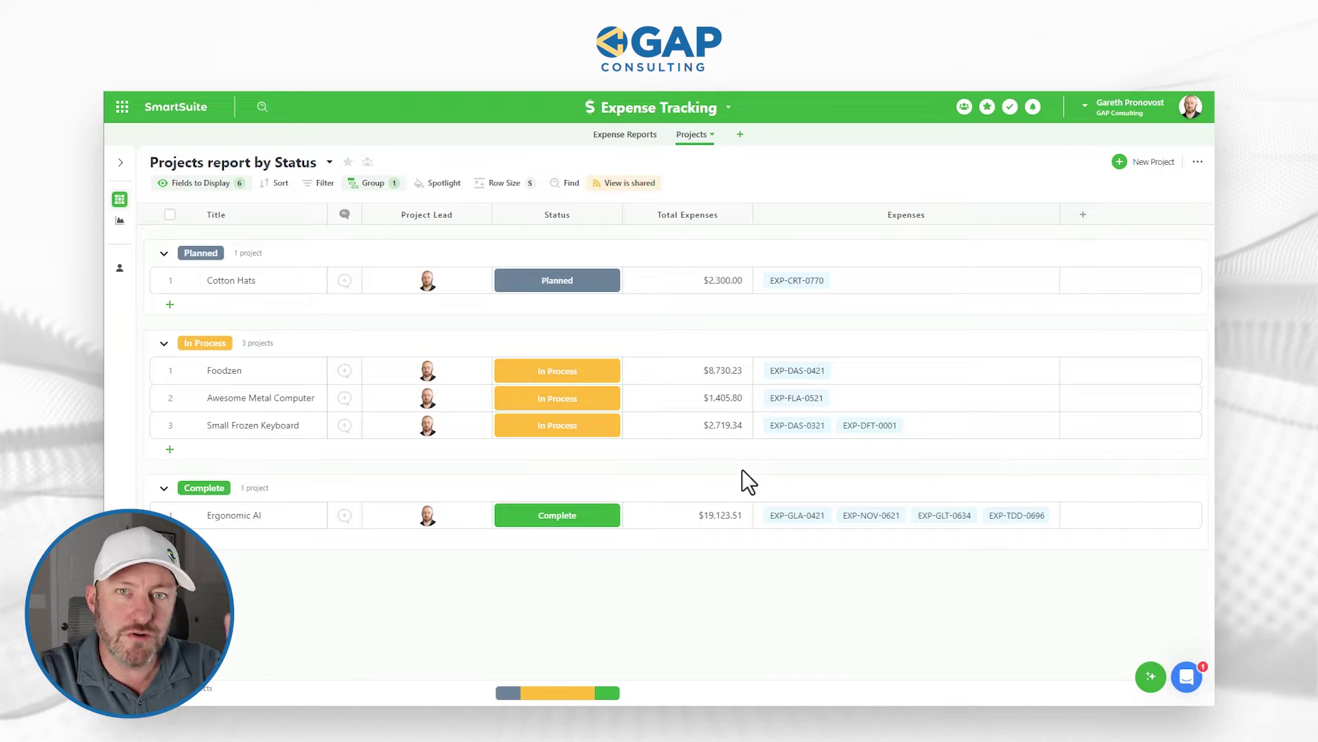
Look through the expense reports grouped by project, and return to the Projects table
{"action": "left_click", "coordinate": [635, 136]}
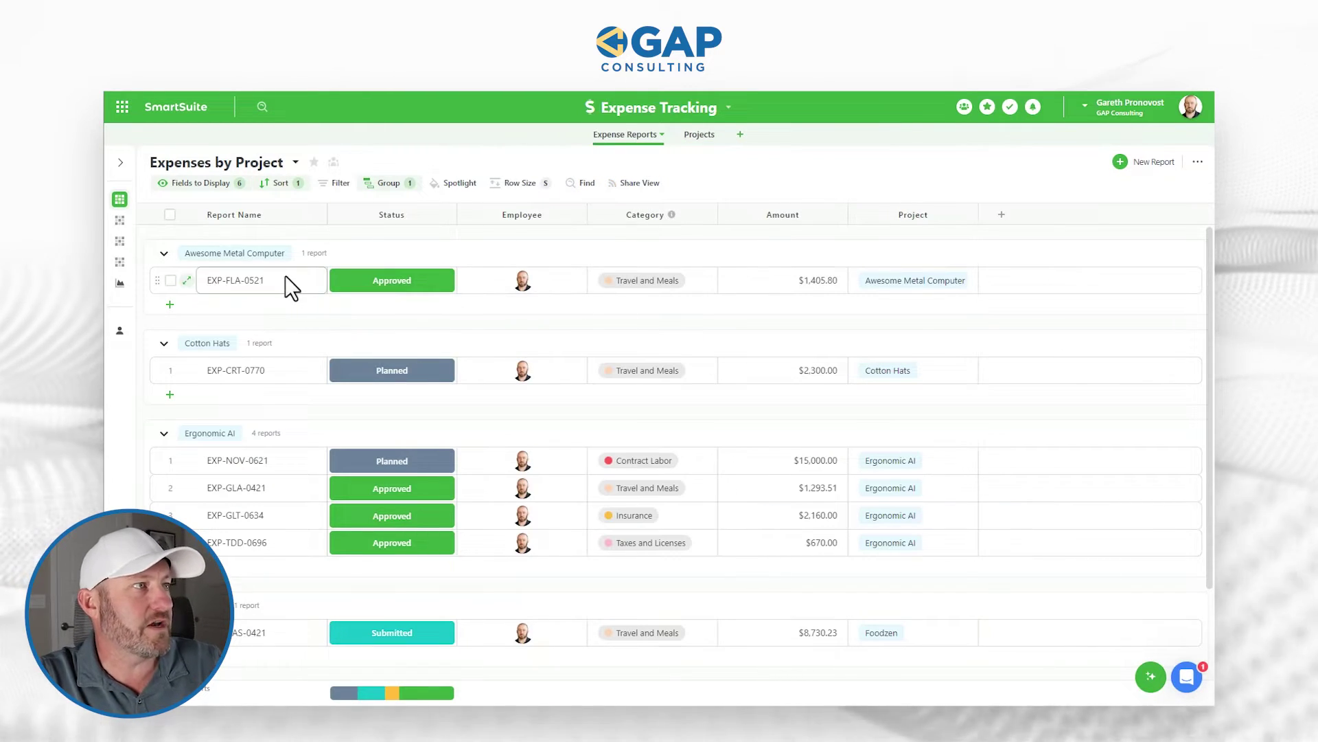
{"action": "scroll", "coordinate": [285, 282], "scroll_direction": "down", "scroll_amount": 1}
{"action": "scroll", "coordinate": [278, 378], "scroll_direction": "down", "scroll_amount": 1}
{"action": "scroll", "coordinate": [278, 604], "scroll_direction": "up", "scroll_amount": 2}
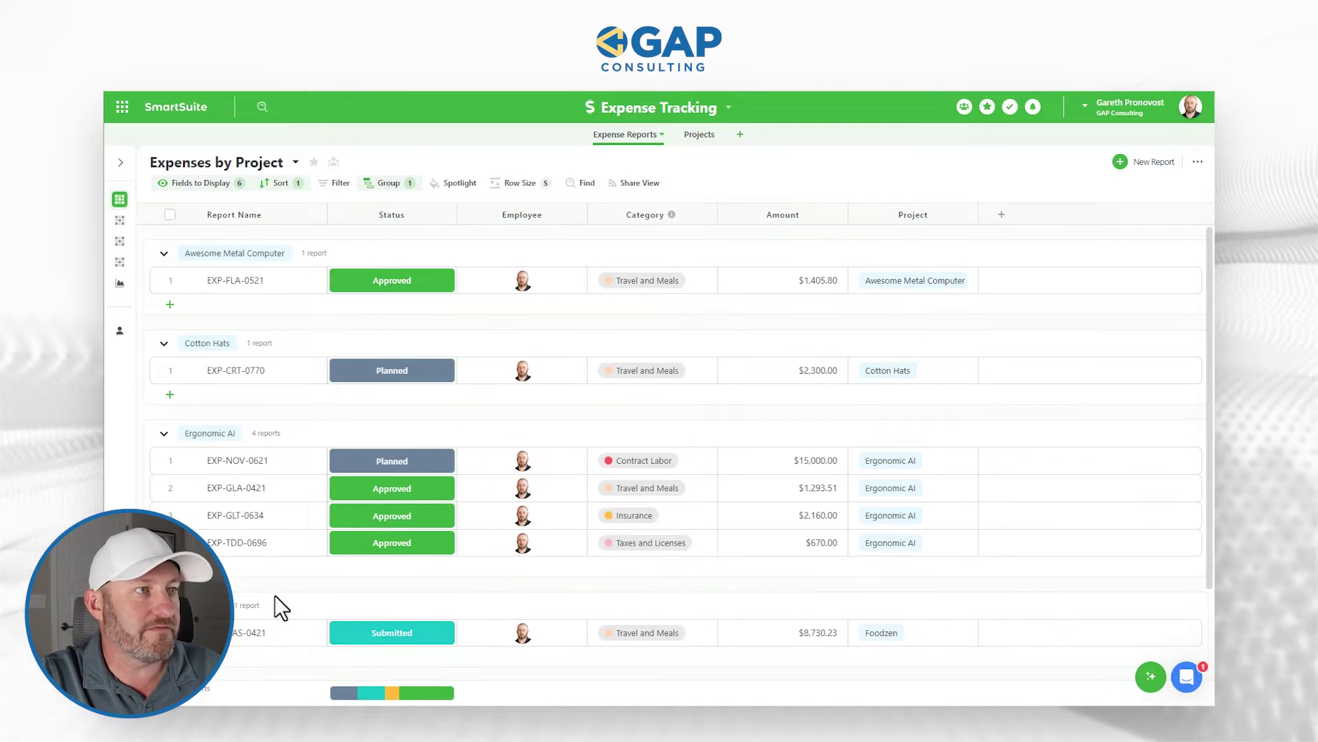
{"action": "left_click", "coordinate": [699, 135]}
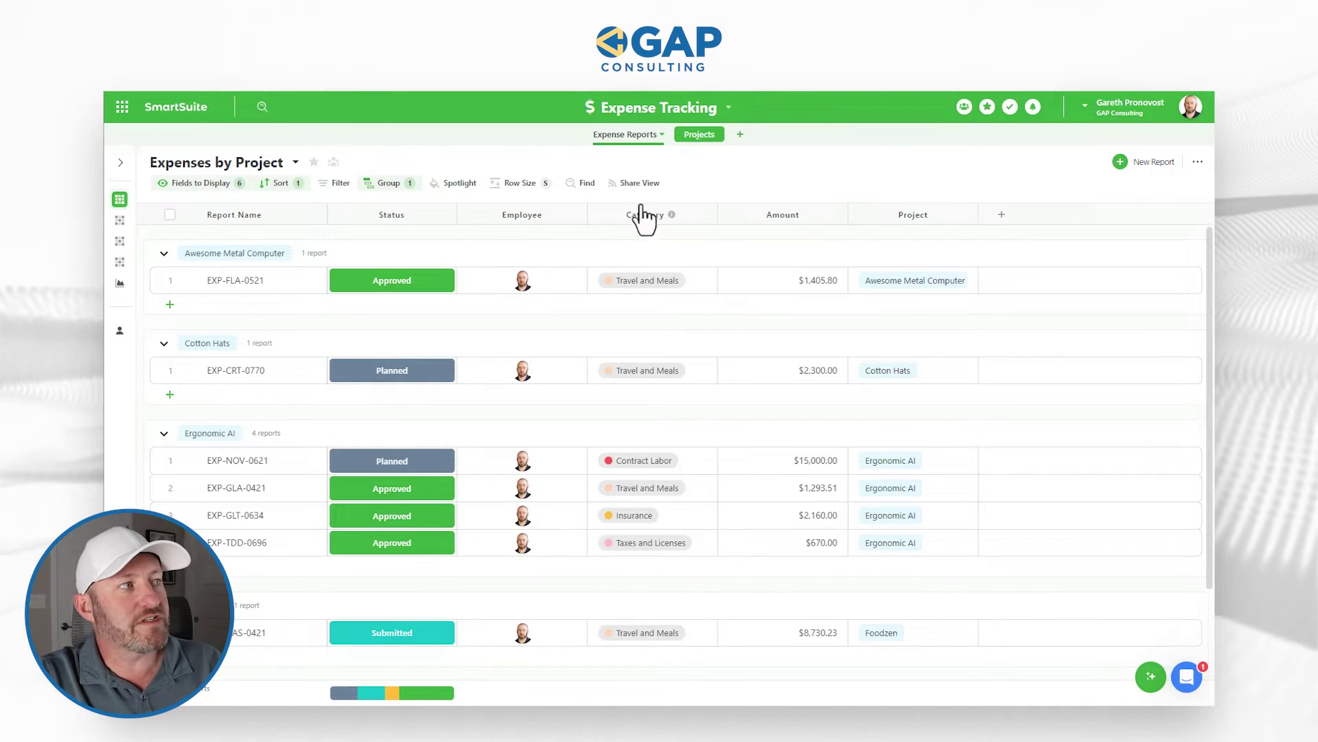
{"action": "left_click", "coordinate": [701, 135]}
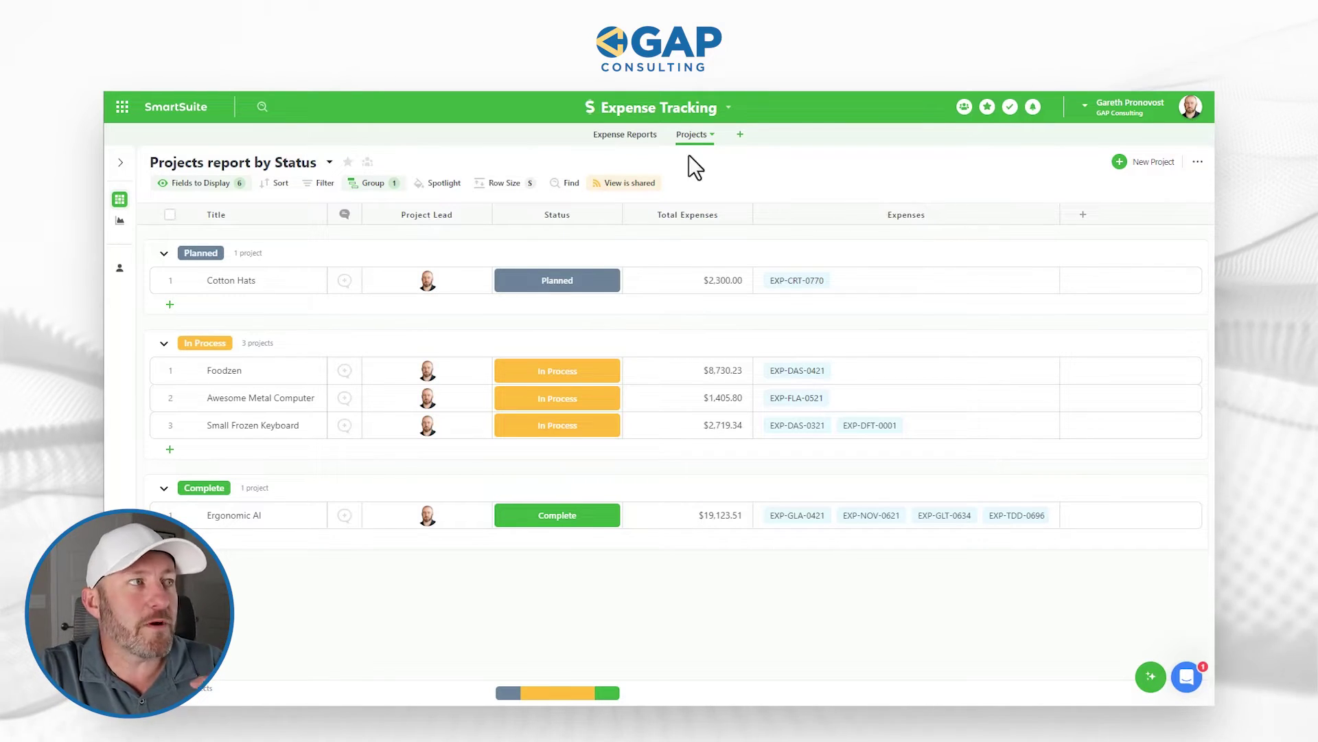
Add a Date field with its default name to the Expense Reports table
{"action": "left_click", "coordinate": [642, 141]}
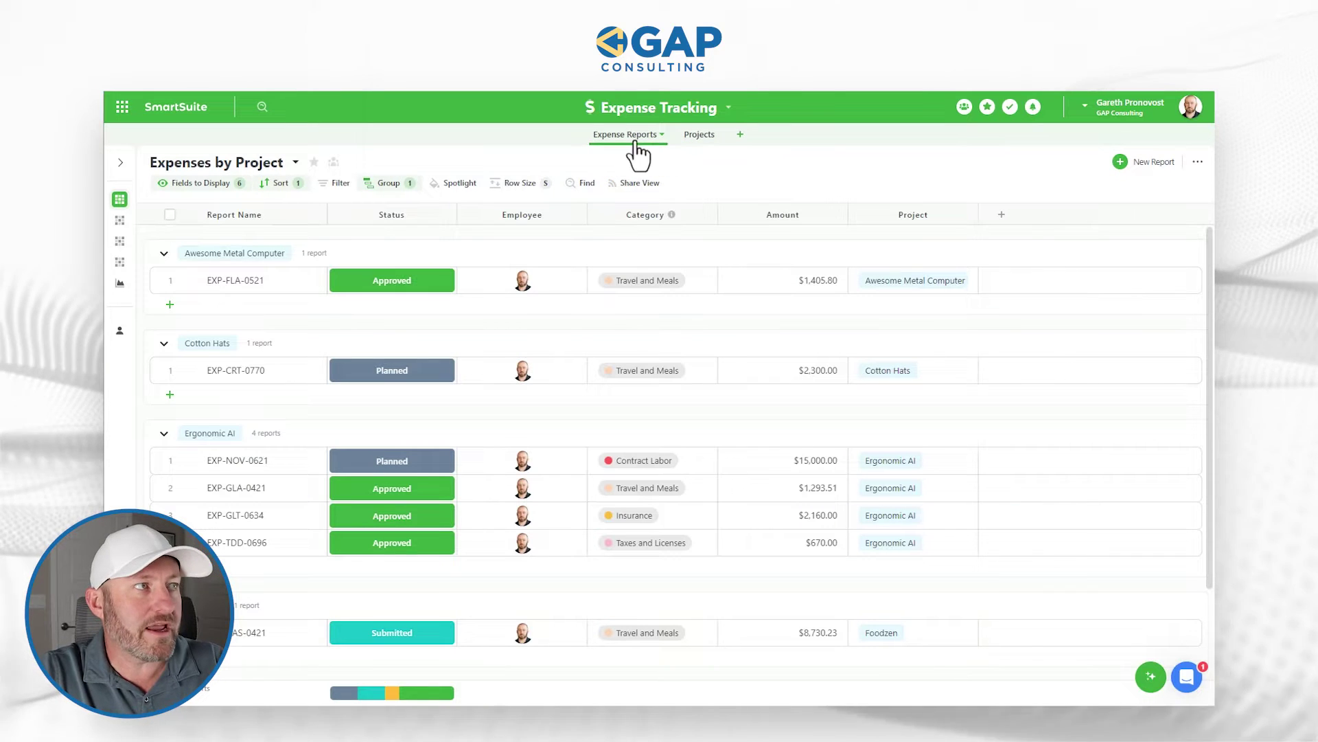
{"action": "left_click", "coordinate": [1002, 217]}
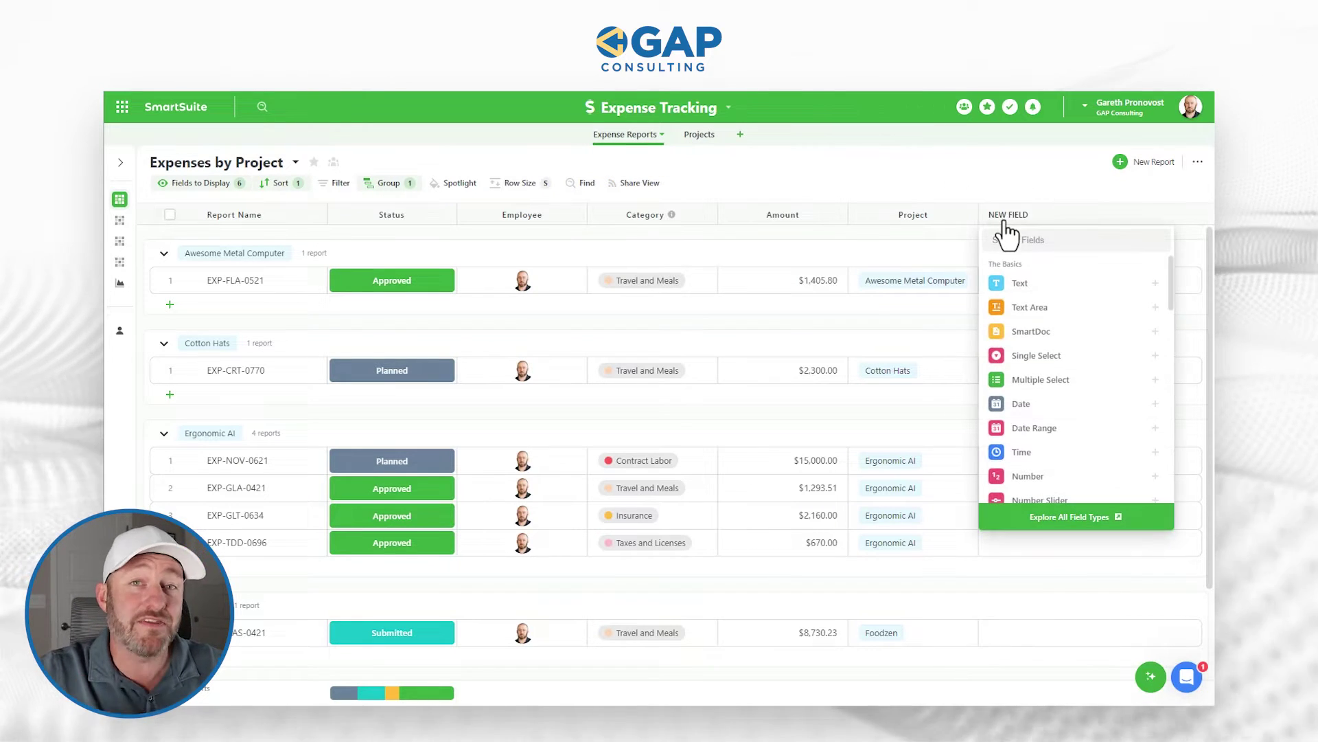
{"action": "type", "text": "Date"}
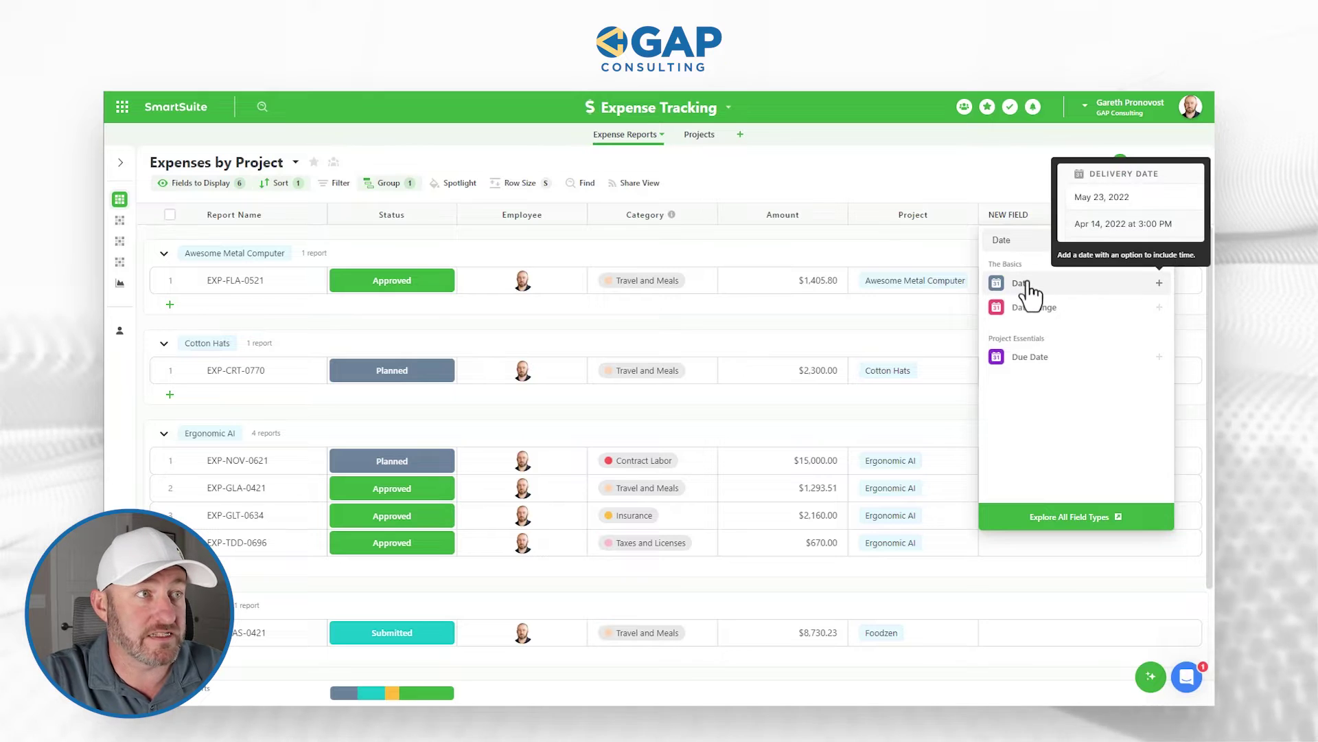
{"action": "left_click", "coordinate": [1026, 285]}
{"action": "left_click", "coordinate": [1123, 450]}
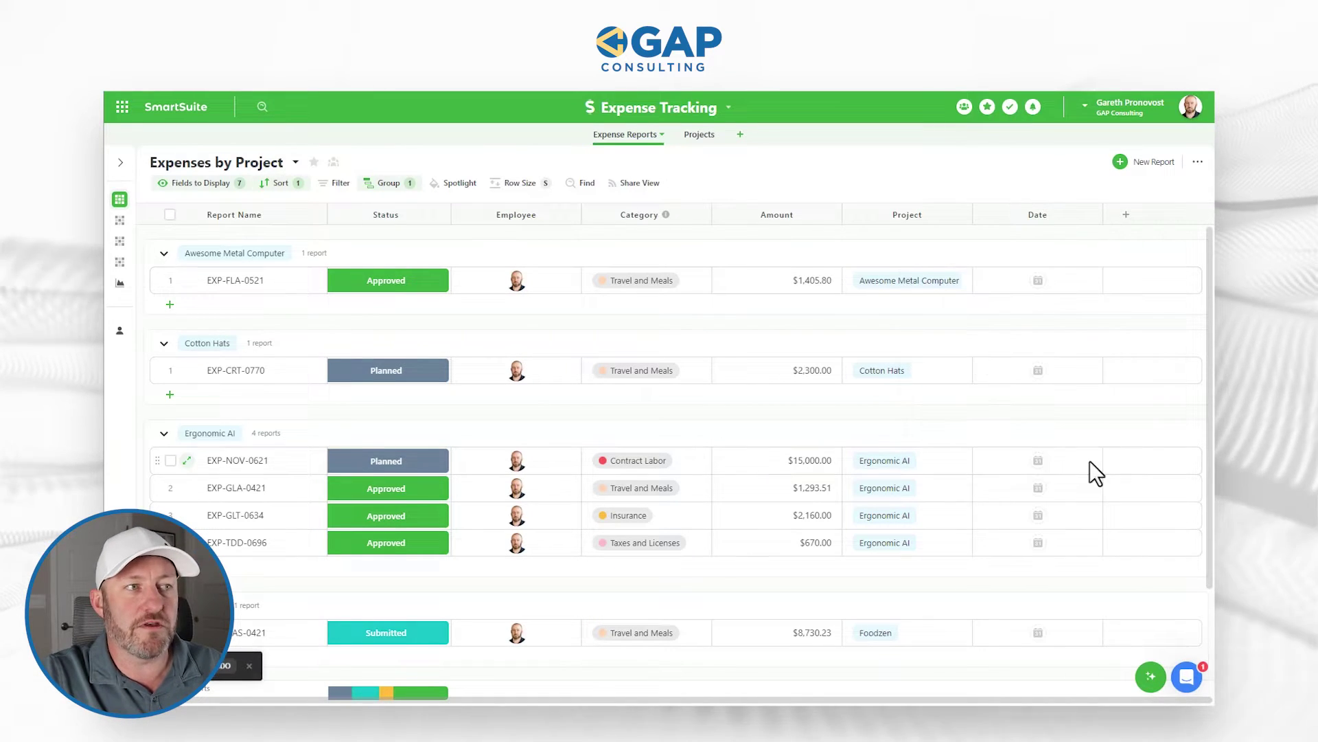
Set the date of report EXP-FLA-0521 to February 1, 2024 and of EXP-CRT-0770 to February 6, 2024
{"action": "left_click", "coordinate": [1039, 280]}
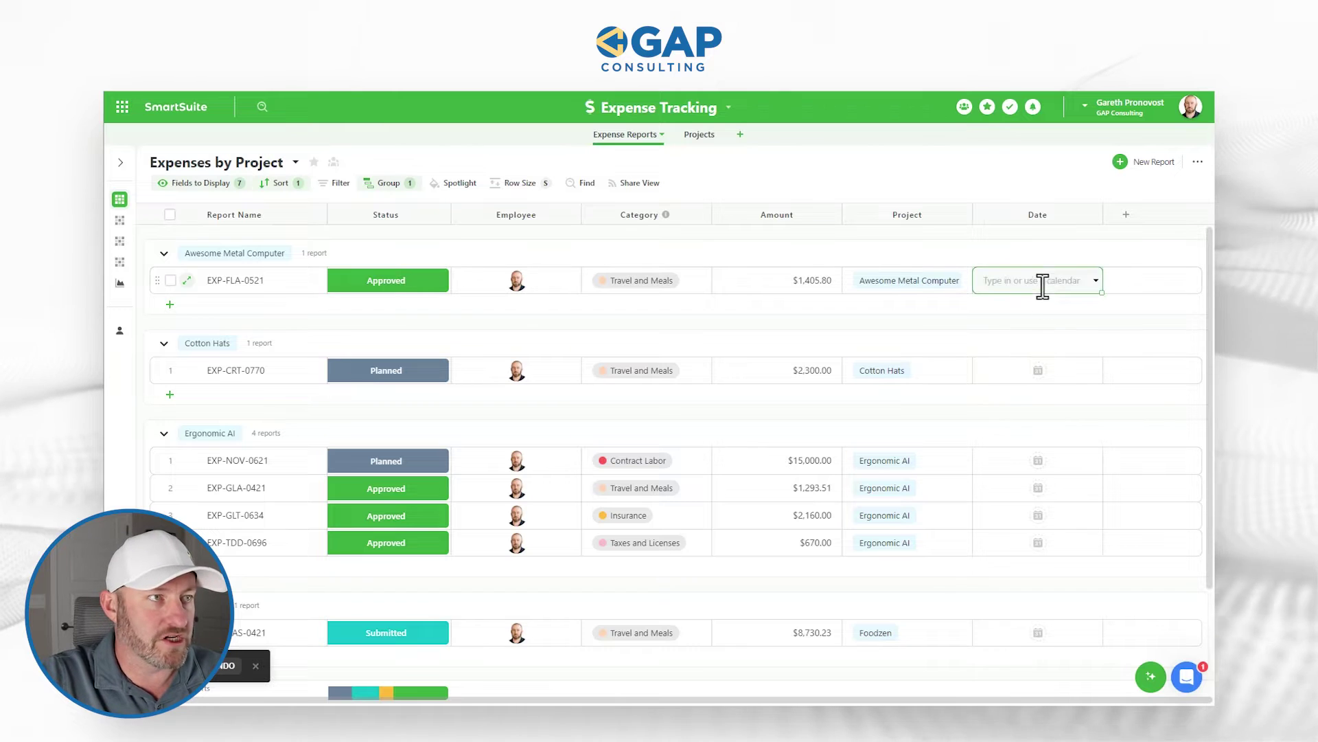
{"action": "left_click", "coordinate": [1037, 280]}
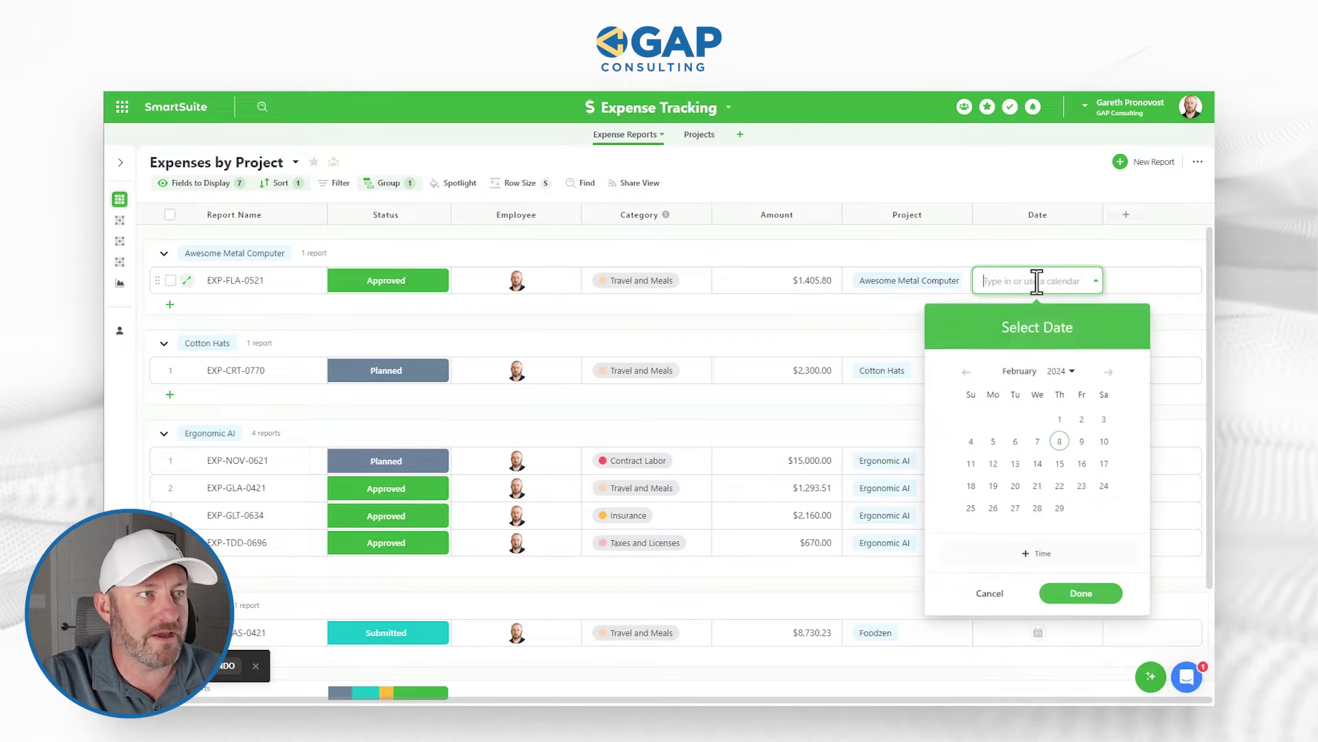
{"action": "left_click", "coordinate": [1061, 419]}
{"action": "left_click", "coordinate": [1080, 607]}
{"action": "left_click", "coordinate": [1034, 371]}
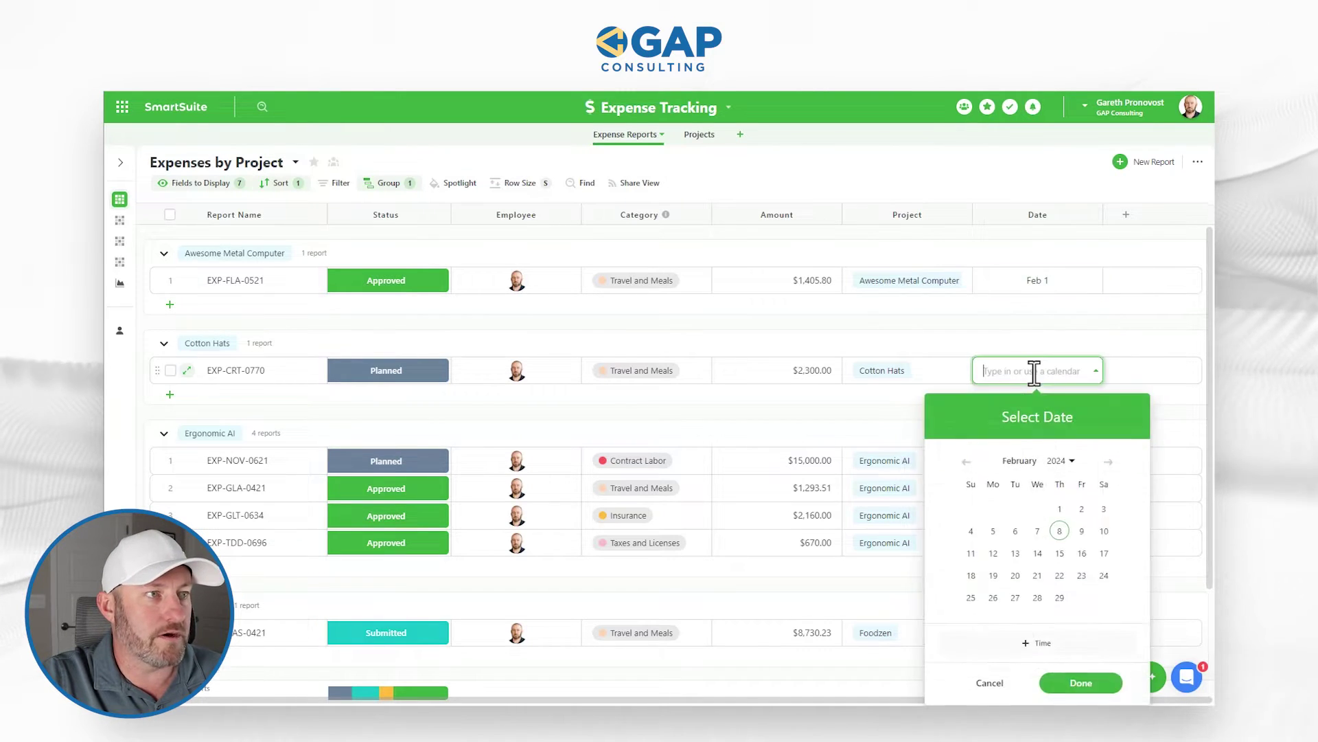
{"action": "left_click", "coordinate": [1015, 531]}
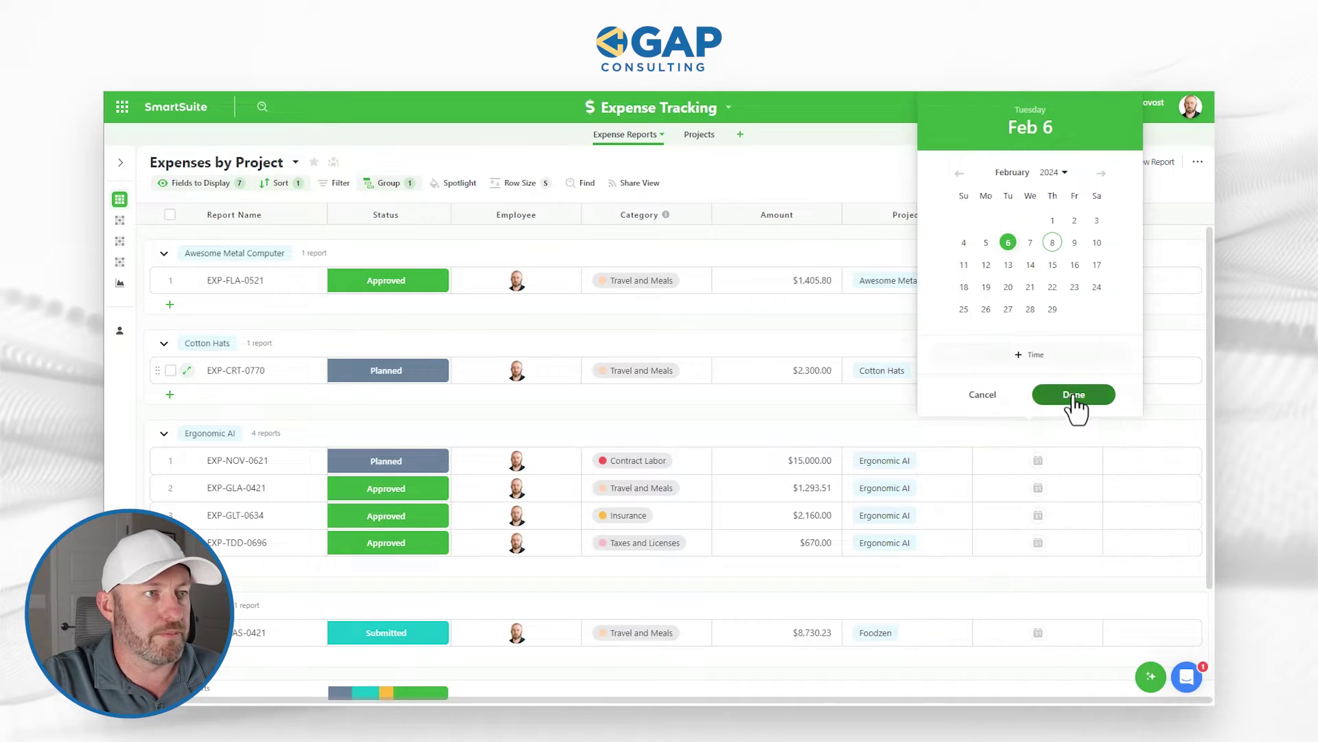
{"action": "left_click", "coordinate": [1078, 394]}
Date the Ergonomic AI reports EXP-NOV-0621 as January 16, 2024 and EXP-GLA-0421 as February 20, 2024
{"action": "left_click", "coordinate": [1038, 467]}
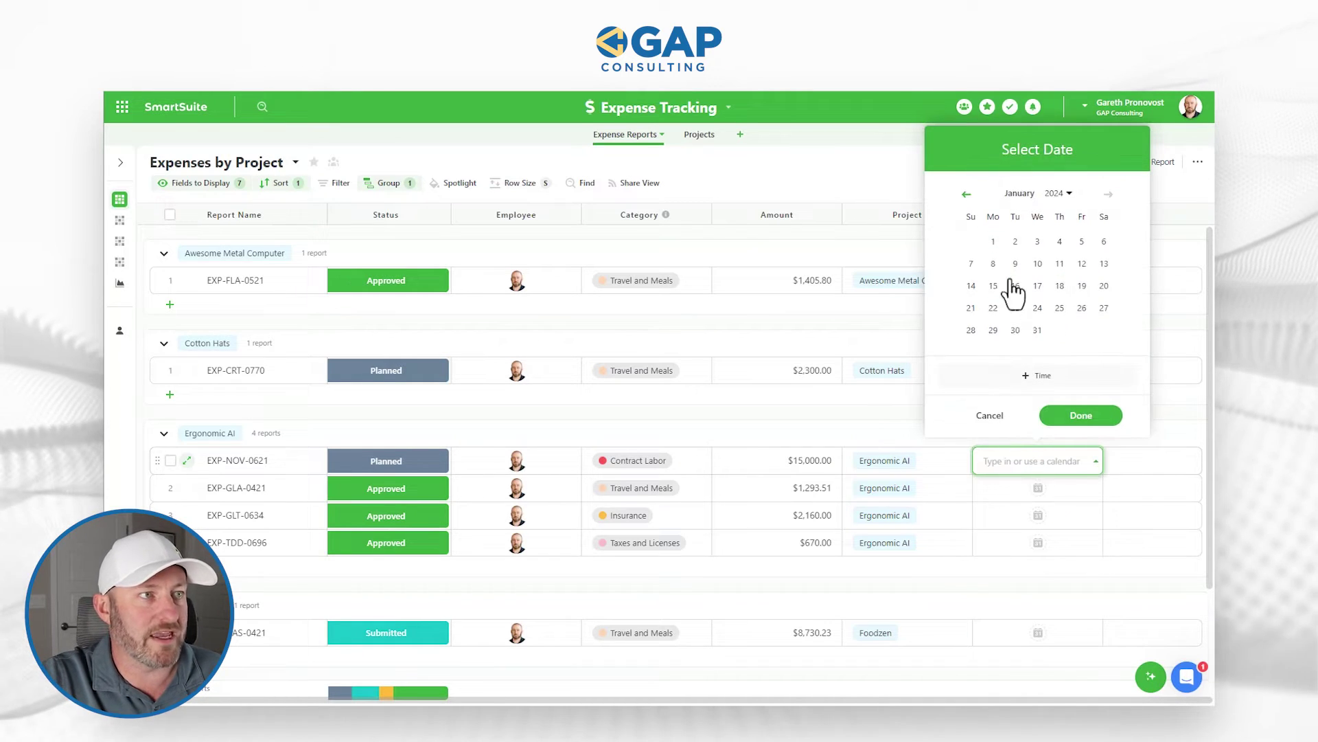
{"action": "left_click", "coordinate": [1016, 285]}
{"action": "left_click", "coordinate": [1080, 416]}
{"action": "left_click", "coordinate": [1038, 489]}
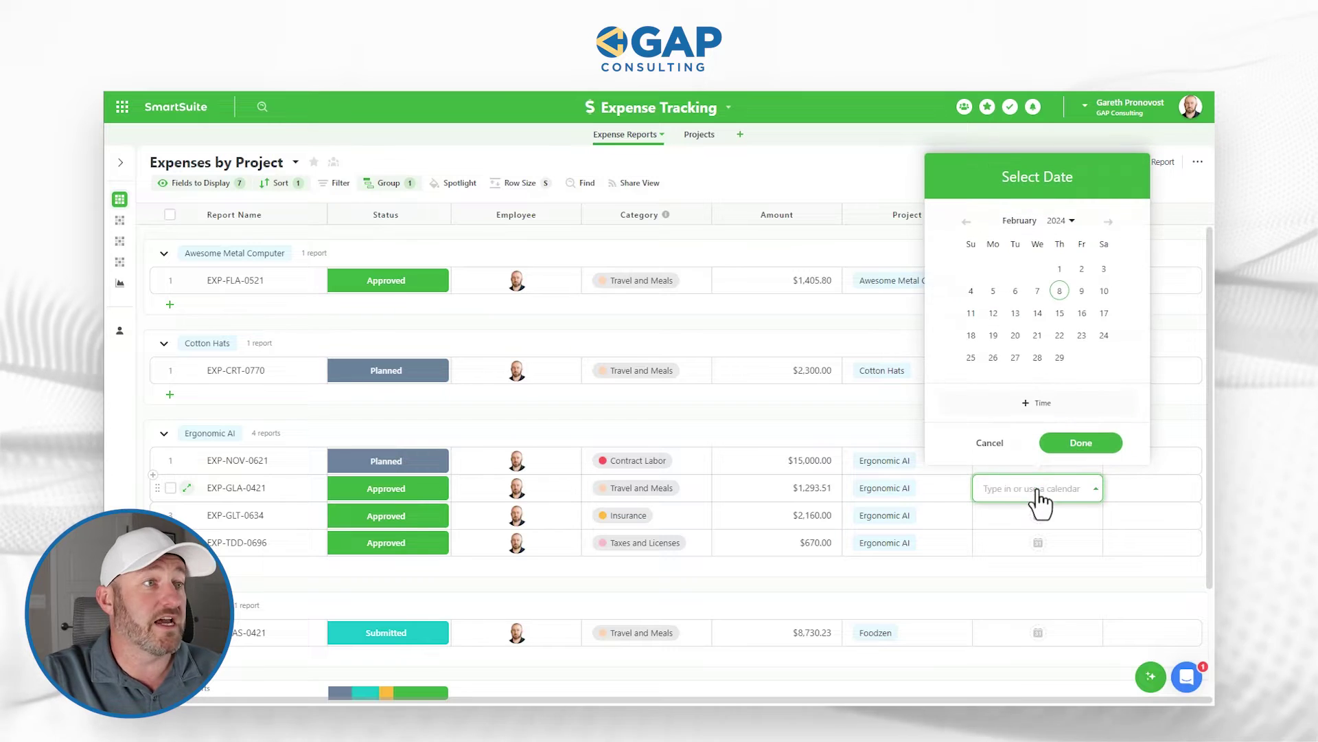
{"action": "left_click", "coordinate": [1015, 335]}
{"action": "left_click", "coordinate": [1074, 442]}
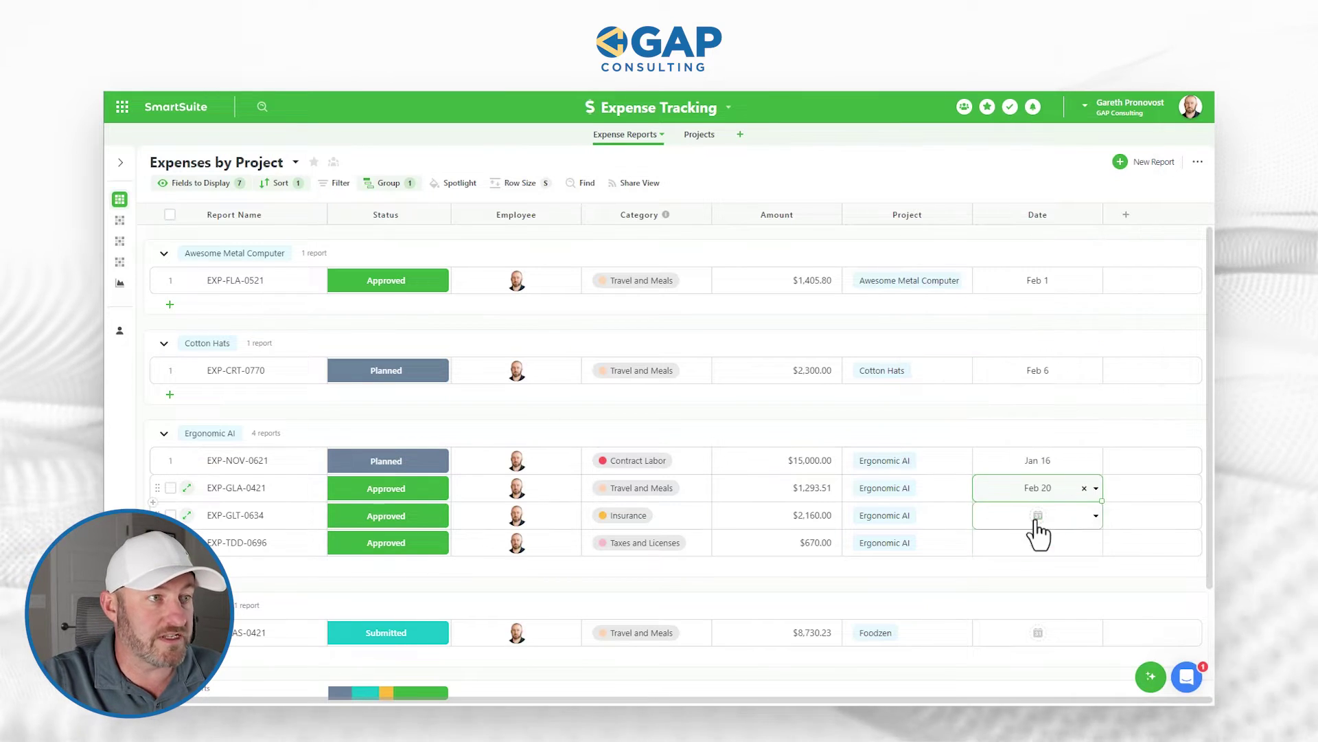
Date the Ergonomic AI reports EXP-GLT-0634 as February 28, 2024 and EXP-TDD-0696 as January 9, 2024
{"action": "left_click", "coordinate": [1037, 522]}
{"action": "left_click", "coordinate": [1049, 385]}
{"action": "left_click", "coordinate": [1082, 469]}
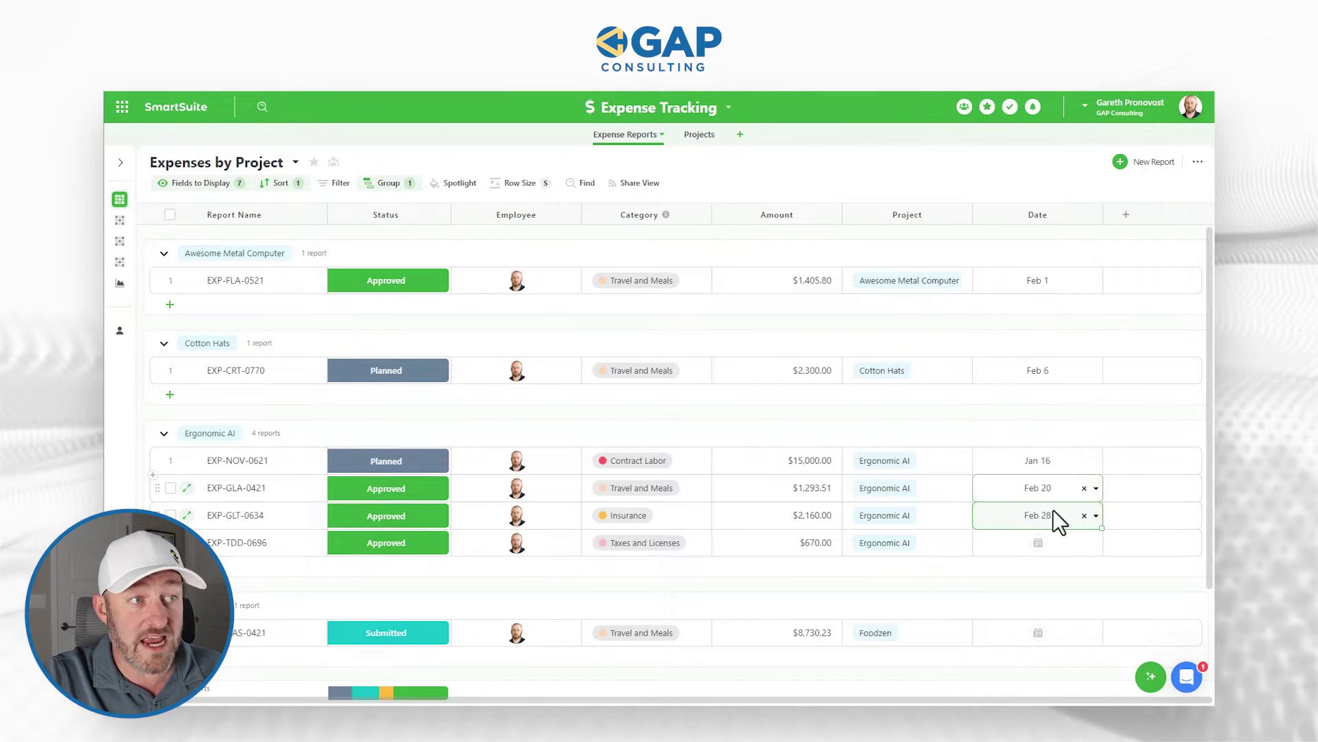
{"action": "left_click", "coordinate": [1038, 544]}
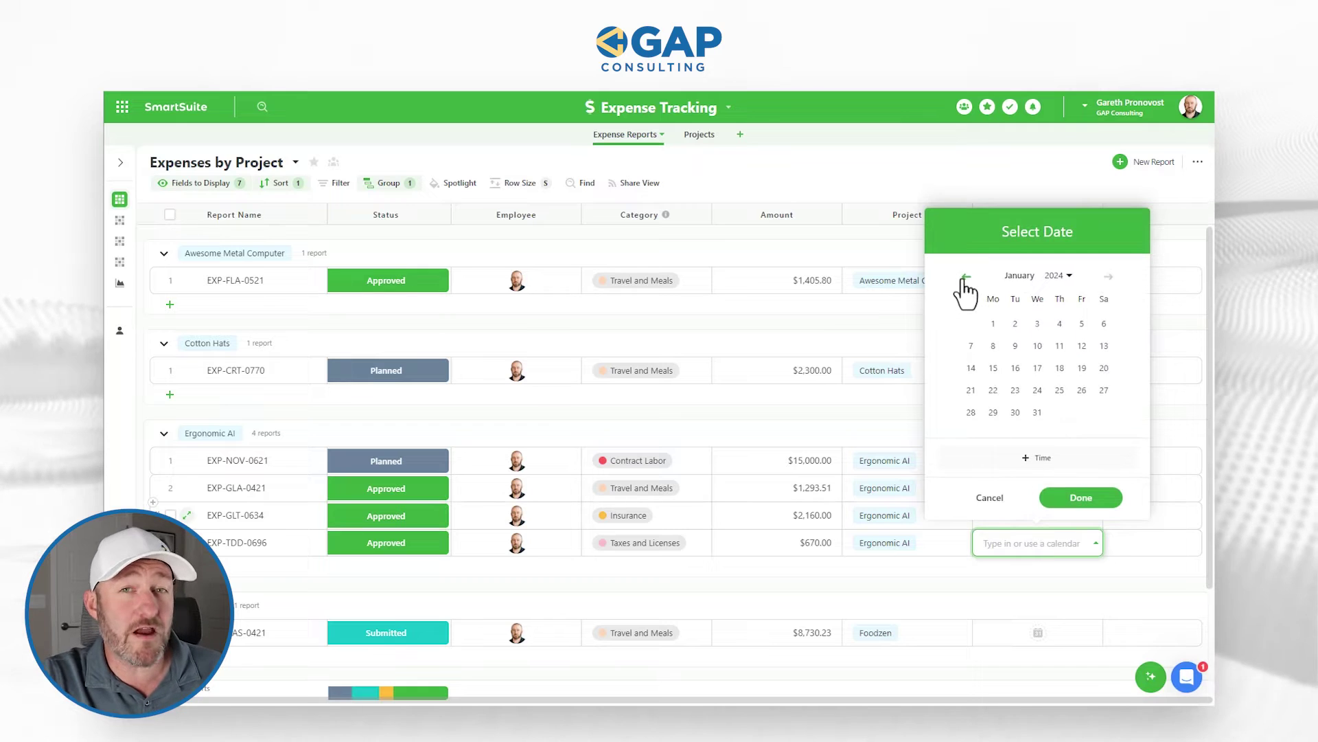
{"action": "left_click", "coordinate": [1016, 345]}
{"action": "left_click", "coordinate": [1065, 492]}
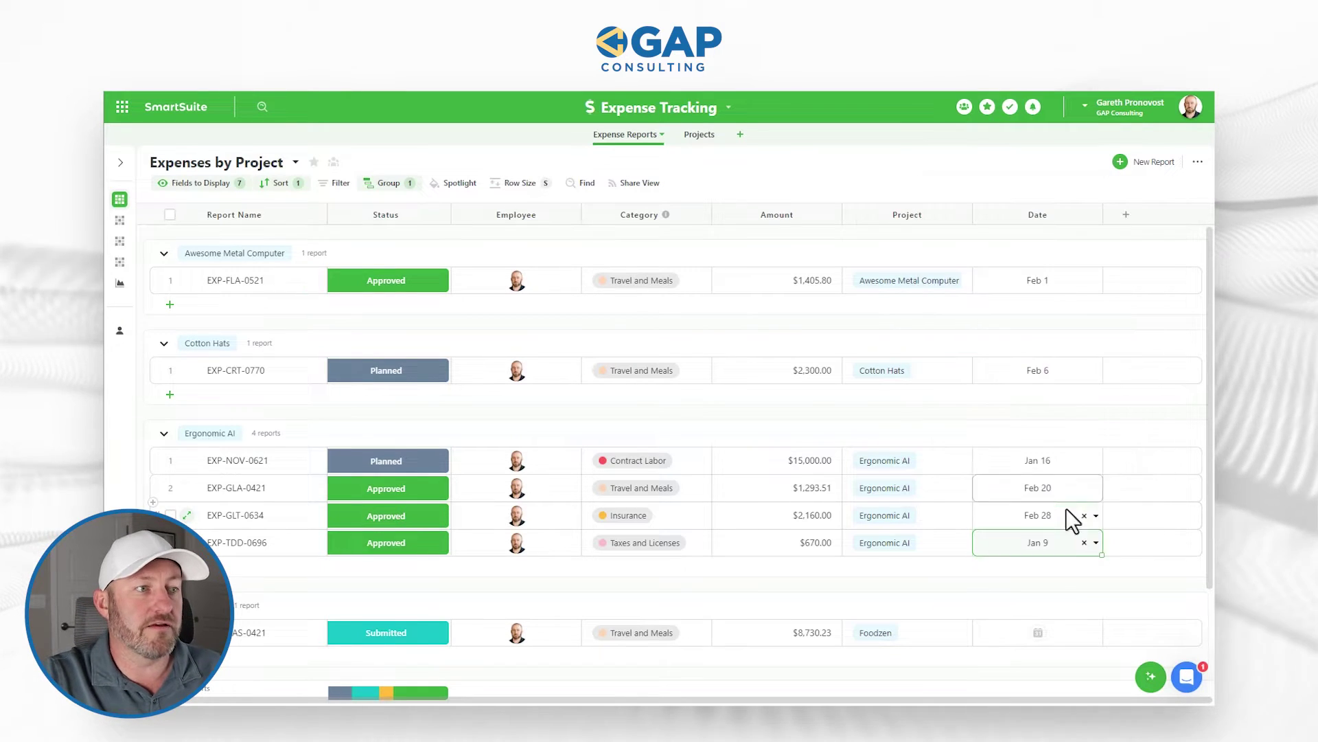
Set the date of the Foodzen report EXP-DAS-0421 to February 6, 2024
{"action": "scroll", "coordinate": [1058, 549], "scroll_direction": "down", "scroll_amount": 1}
{"action": "scroll", "coordinate": [1050, 574], "scroll_direction": "down", "scroll_amount": 1}
{"action": "left_click", "coordinate": [1036, 505]}
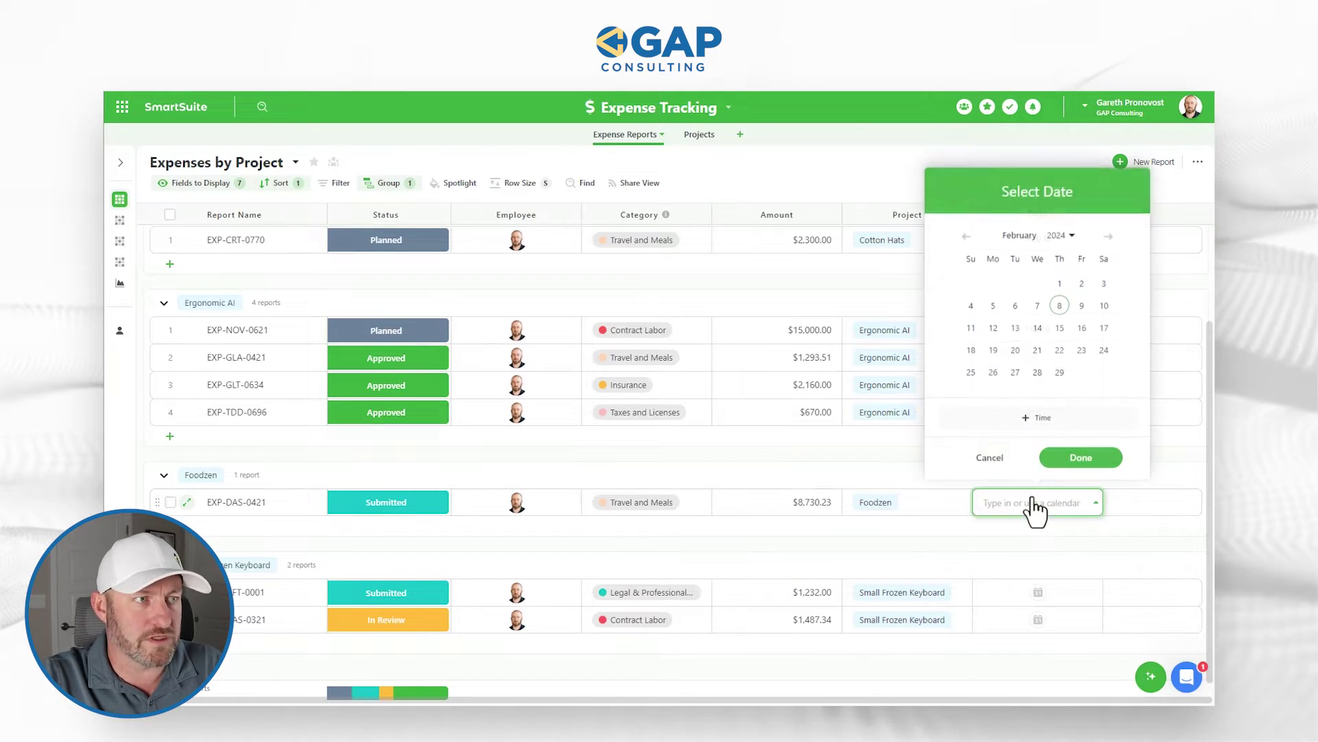
{"action": "left_click", "coordinate": [1015, 307]}
{"action": "left_click", "coordinate": [1081, 457]}
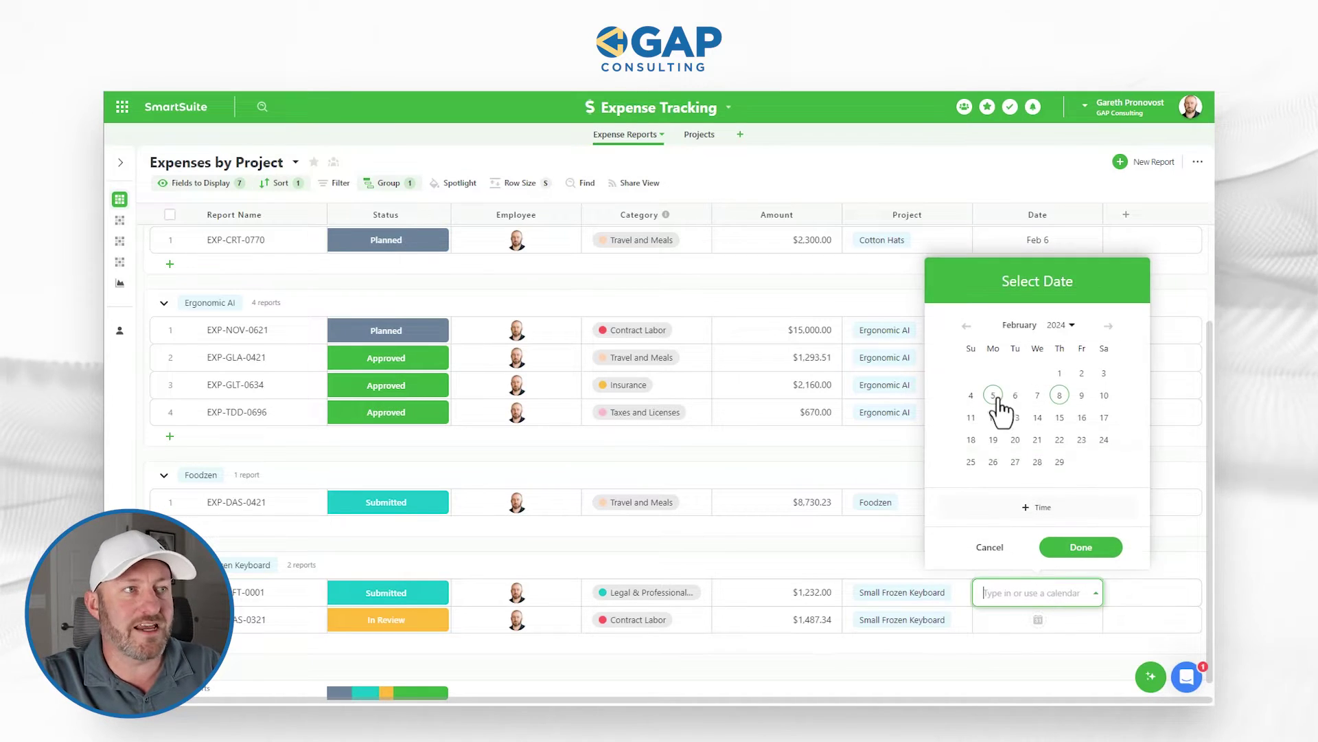
Date the Small Frozen Keyboard reports EXP-DFT-0001 as February 5, 2024 and EXP-DAS-0321 as February 1, 2024
{"action": "left_click", "coordinate": [994, 396]}
{"action": "left_click", "coordinate": [1080, 558]}
{"action": "scroll", "coordinate": [1054, 622], "scroll_direction": "down", "scroll_amount": 1}
{"action": "left_click", "coordinate": [1054, 619]}
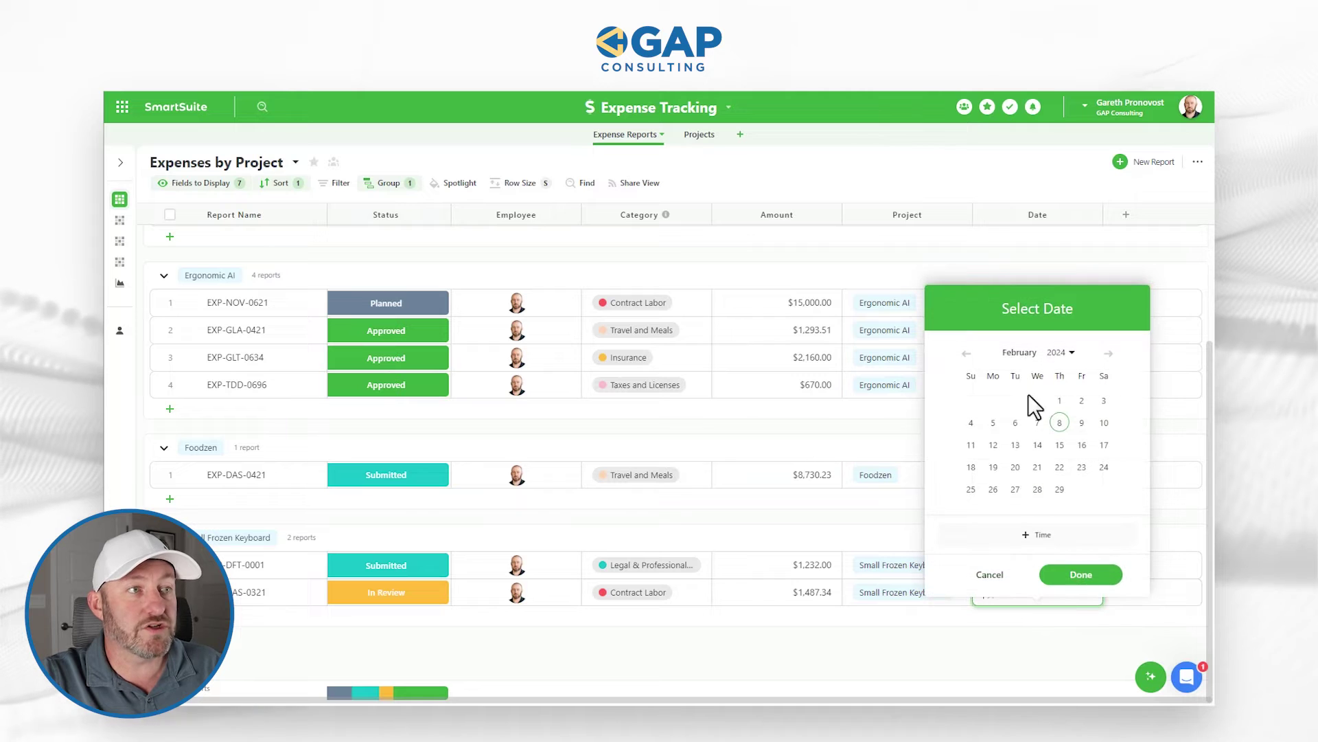
{"action": "left_click", "coordinate": [1060, 402]}
{"action": "left_click", "coordinate": [1077, 550]}
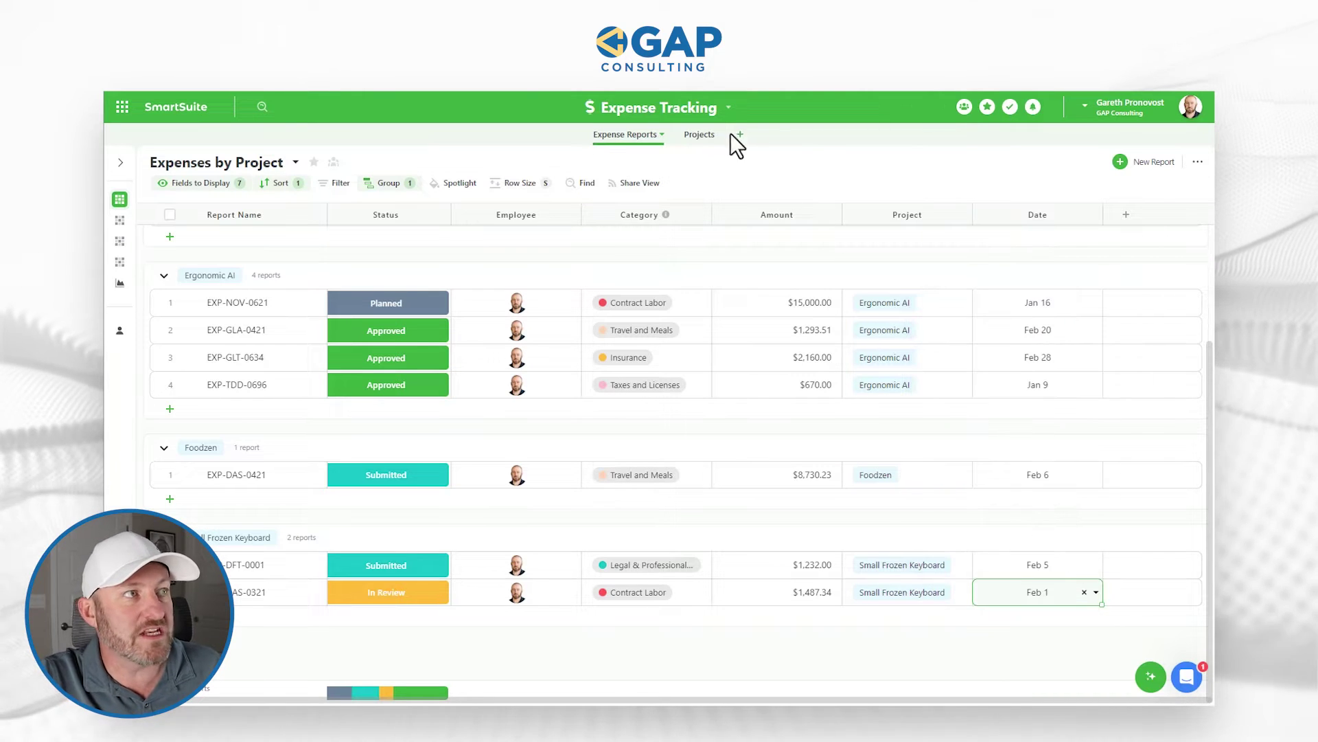
Compare the expenses linked to the Ergonomic AI project with the dates and amounts of its expense reports
{"action": "left_click", "coordinate": [706, 135]}
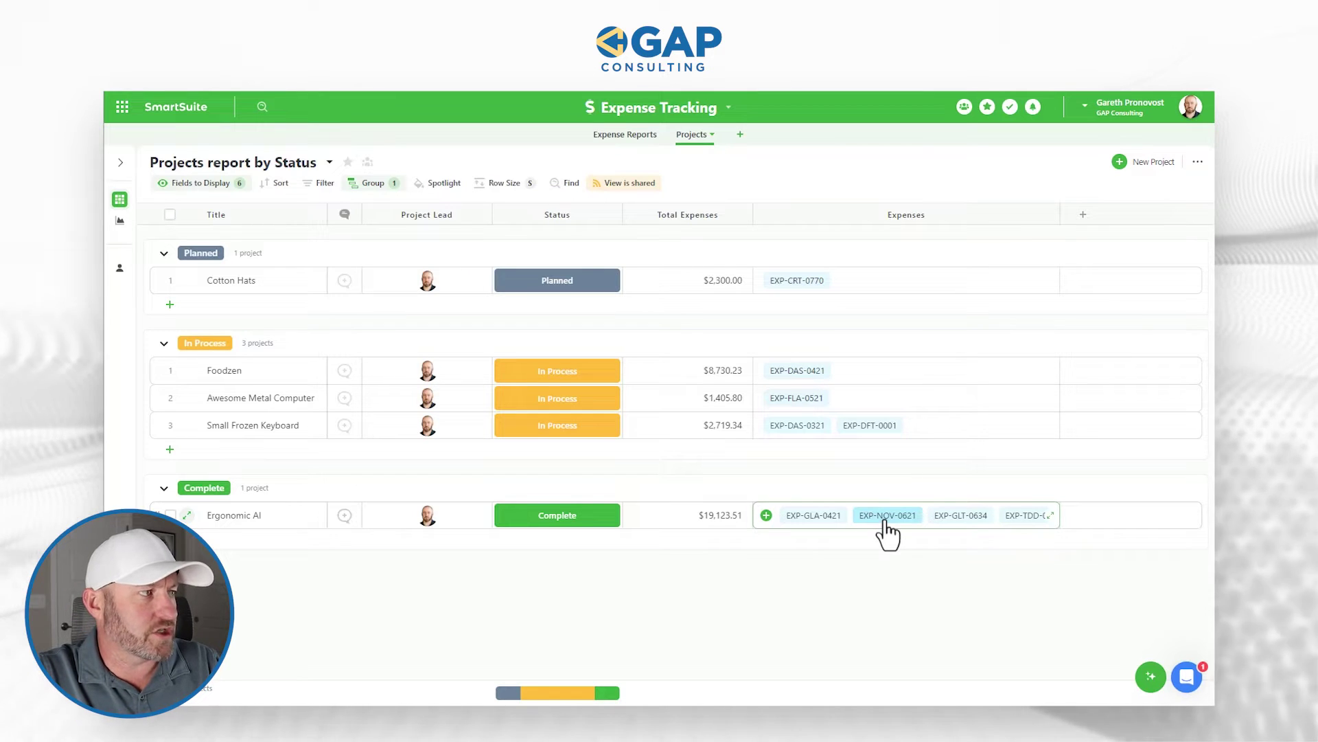
{"action": "left_click", "coordinate": [615, 134]}
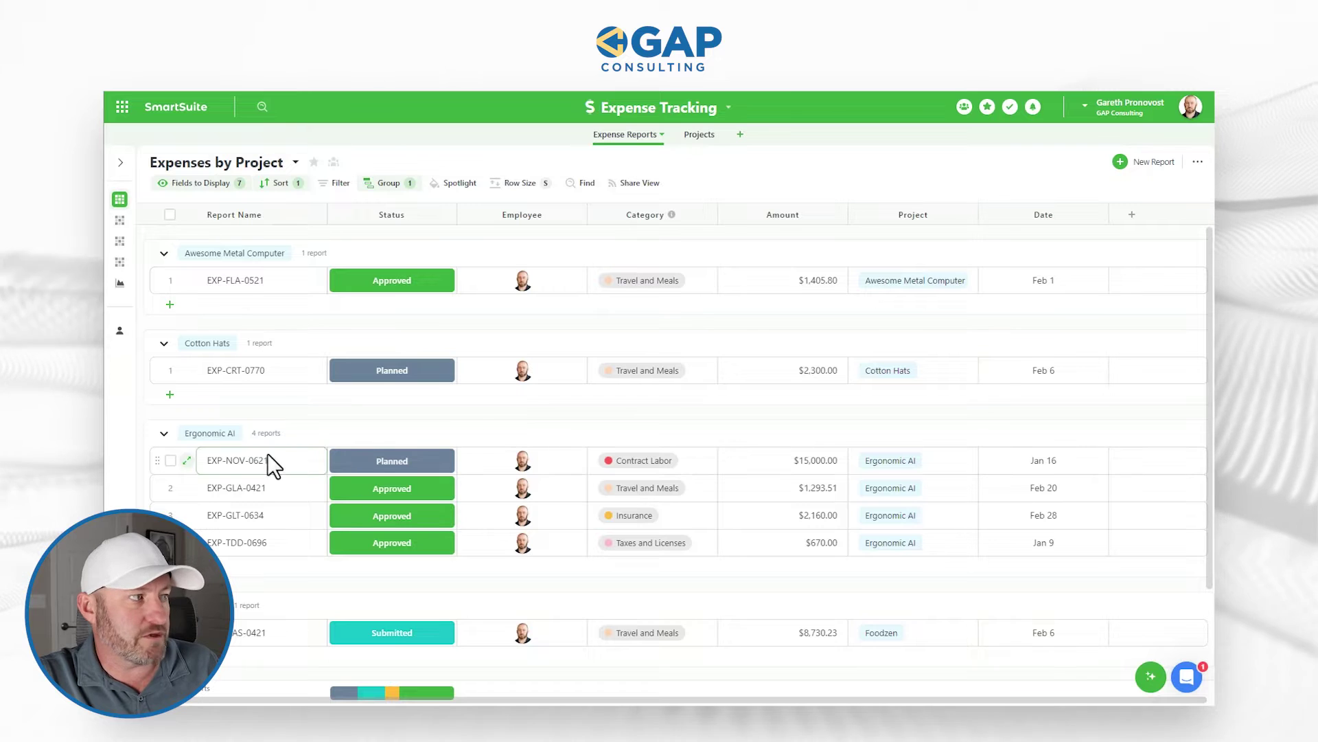
{"action": "left_click", "coordinate": [1028, 521]}
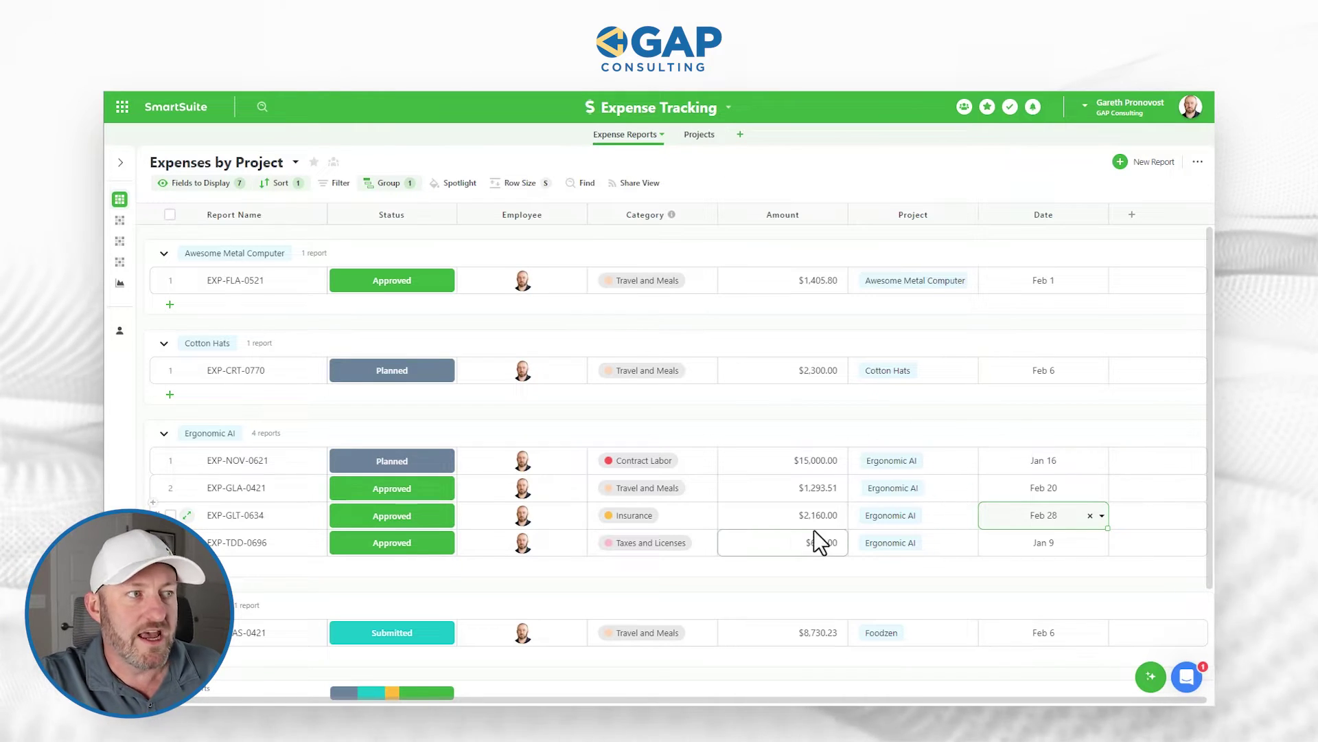
{"action": "left_click", "coordinate": [786, 516]}
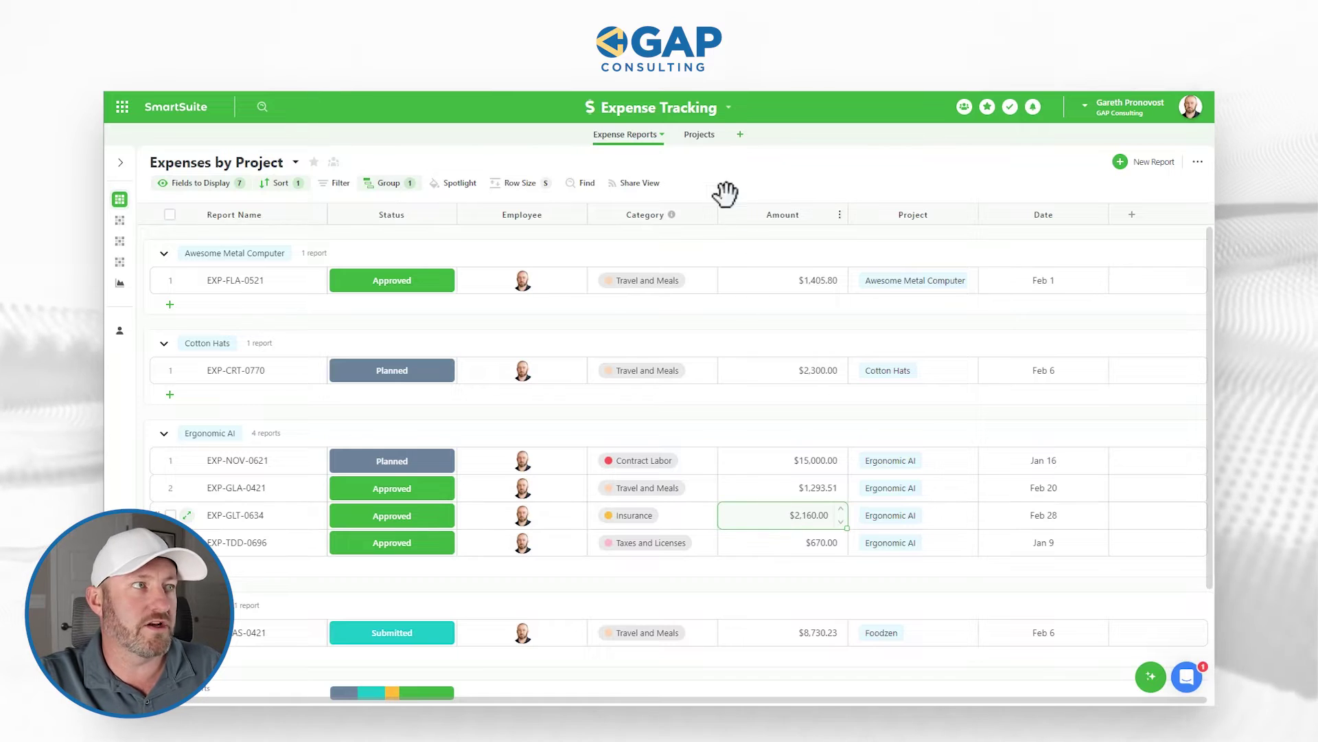
Start a new formula field named "Recent Amount" in the Projects table with the advanced editor enabled
{"action": "left_click", "coordinate": [699, 135]}
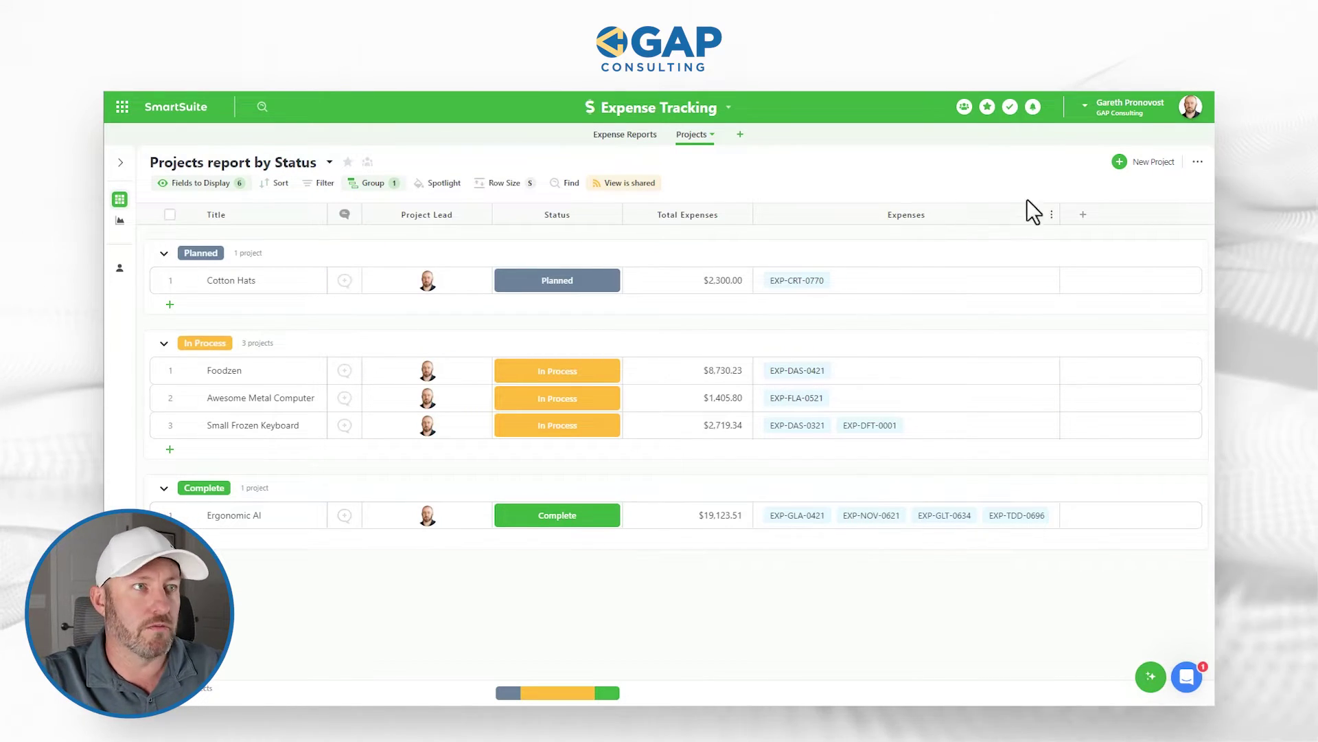
{"action": "left_click", "coordinate": [1084, 217]}
{"action": "type", "text": "Fo"}
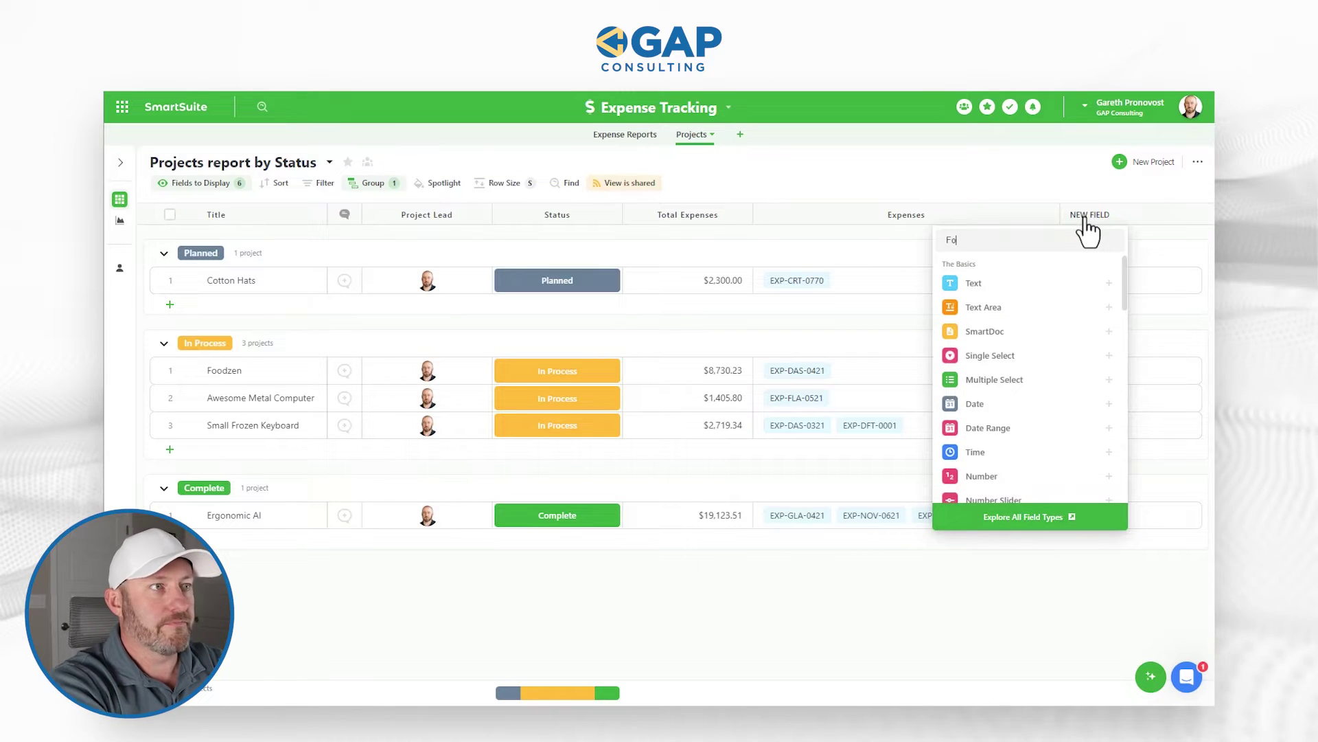
{"action": "type", "text": "r"}
{"action": "left_click", "coordinate": [1001, 284]}
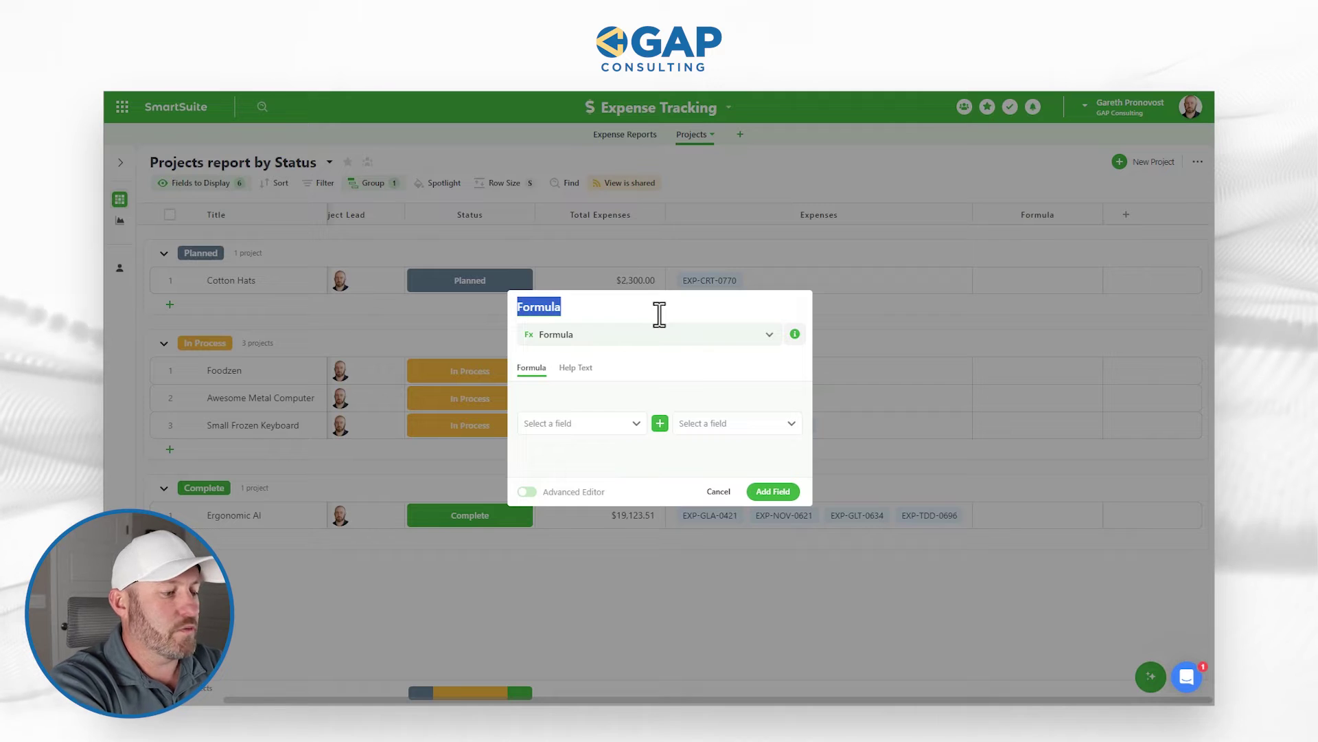
{"action": "type", "text": "Recent Amount"}
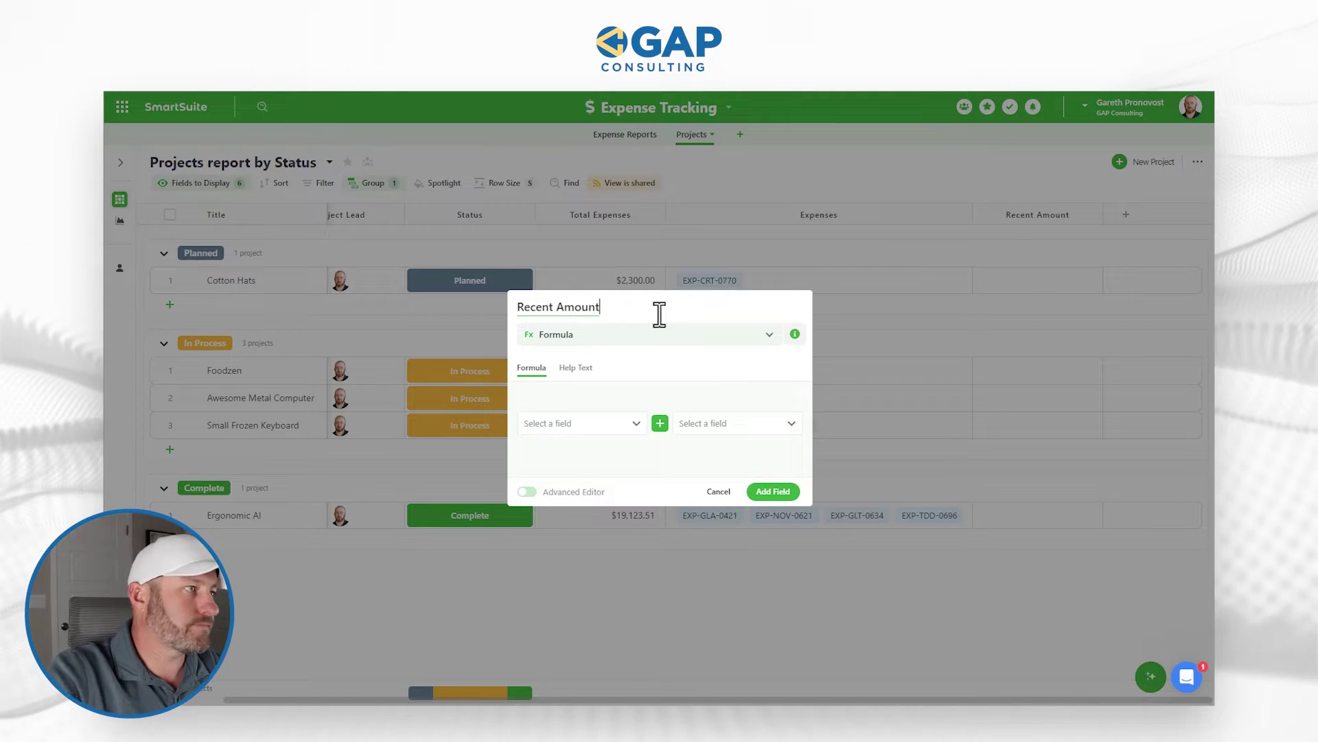
{"action": "left_click", "coordinate": [529, 492]}
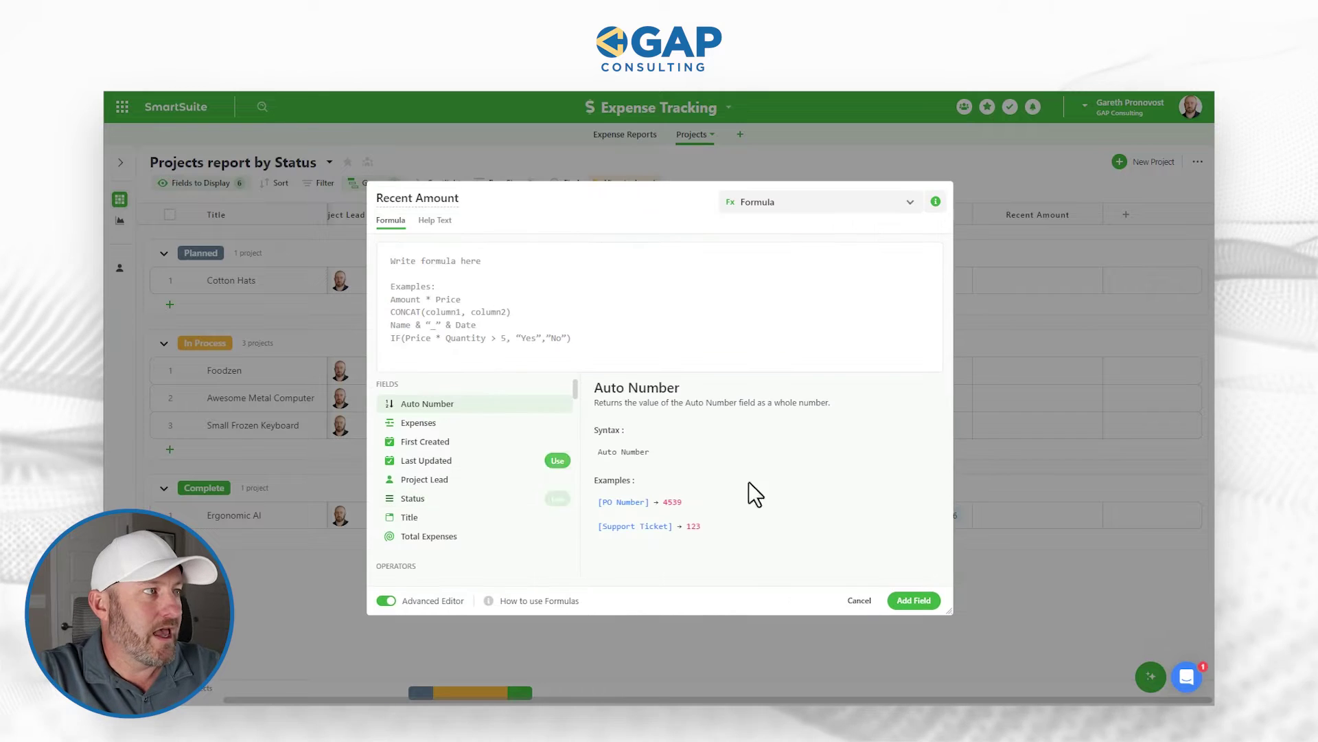
Insert the RELATED_RECORD_SORT function into the Recent Amount formula and review its syntax for the field to return and the sort arguments
{"action": "left_click", "coordinate": [462, 260]}
{"action": "type", "text": "re"}
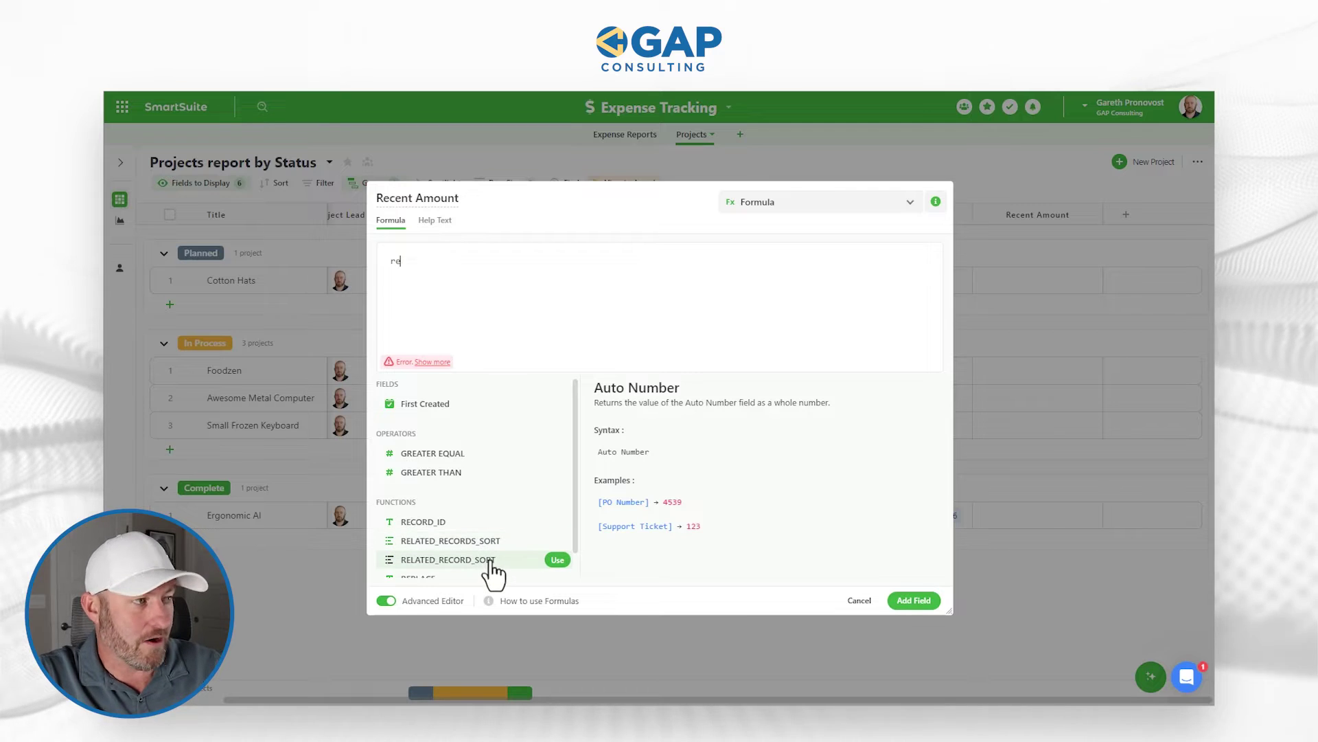
{"action": "left_click", "coordinate": [557, 560]}
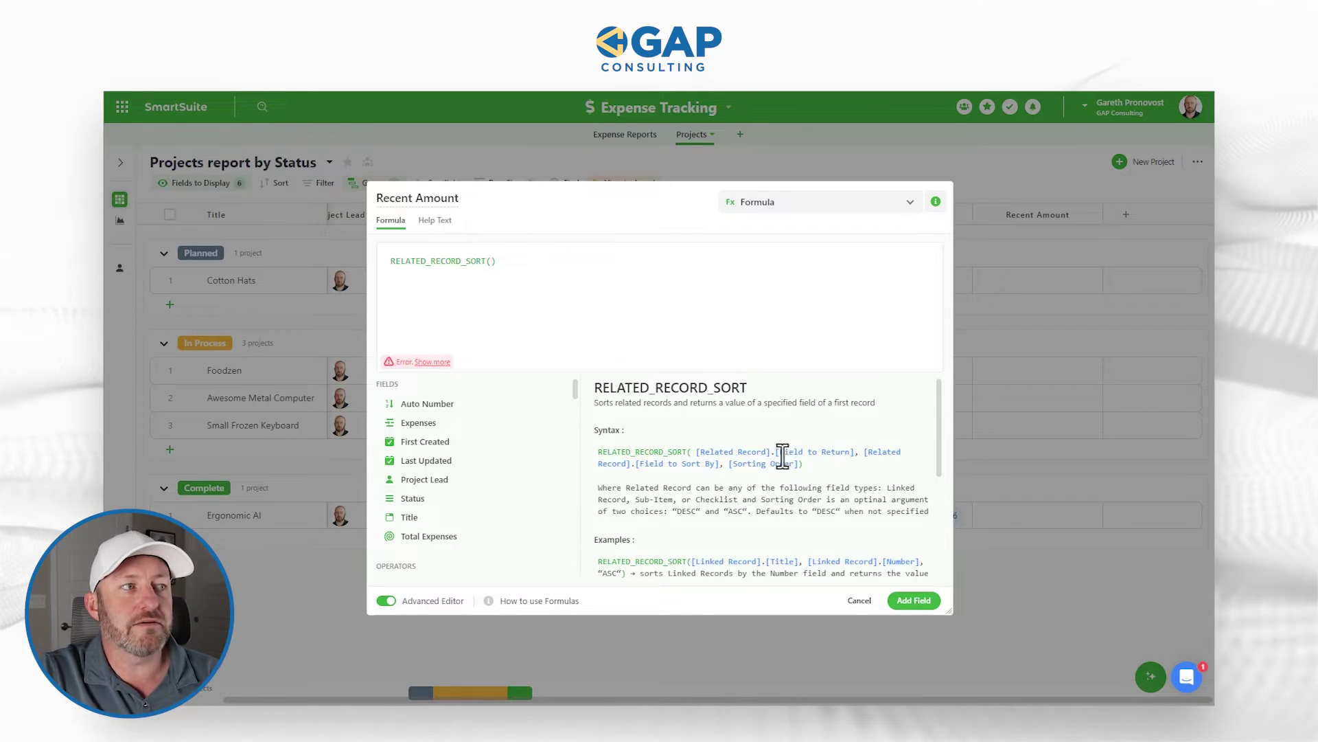
{"action": "left_click_drag", "start_coordinate": [775, 452], "coordinate": [803, 452]}
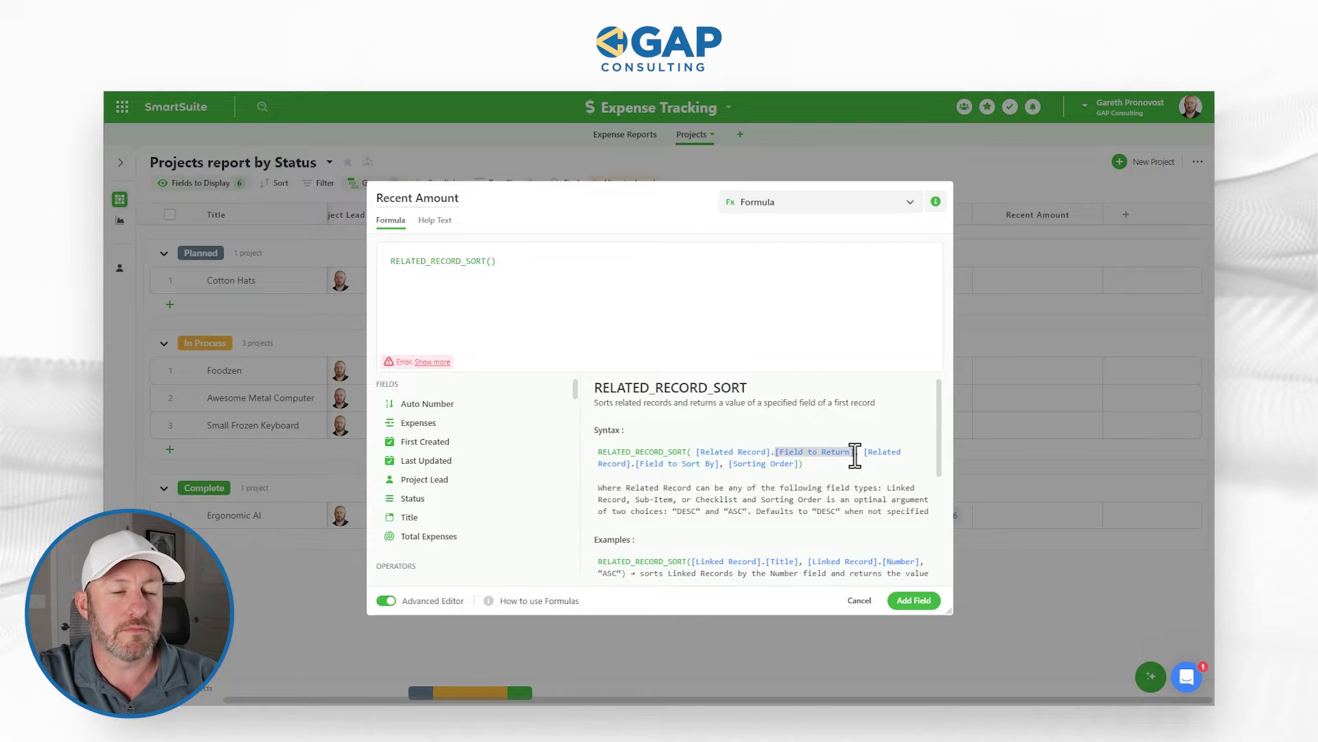
{"action": "left_click_drag", "start_coordinate": [855, 455], "coordinate": [865, 453]}
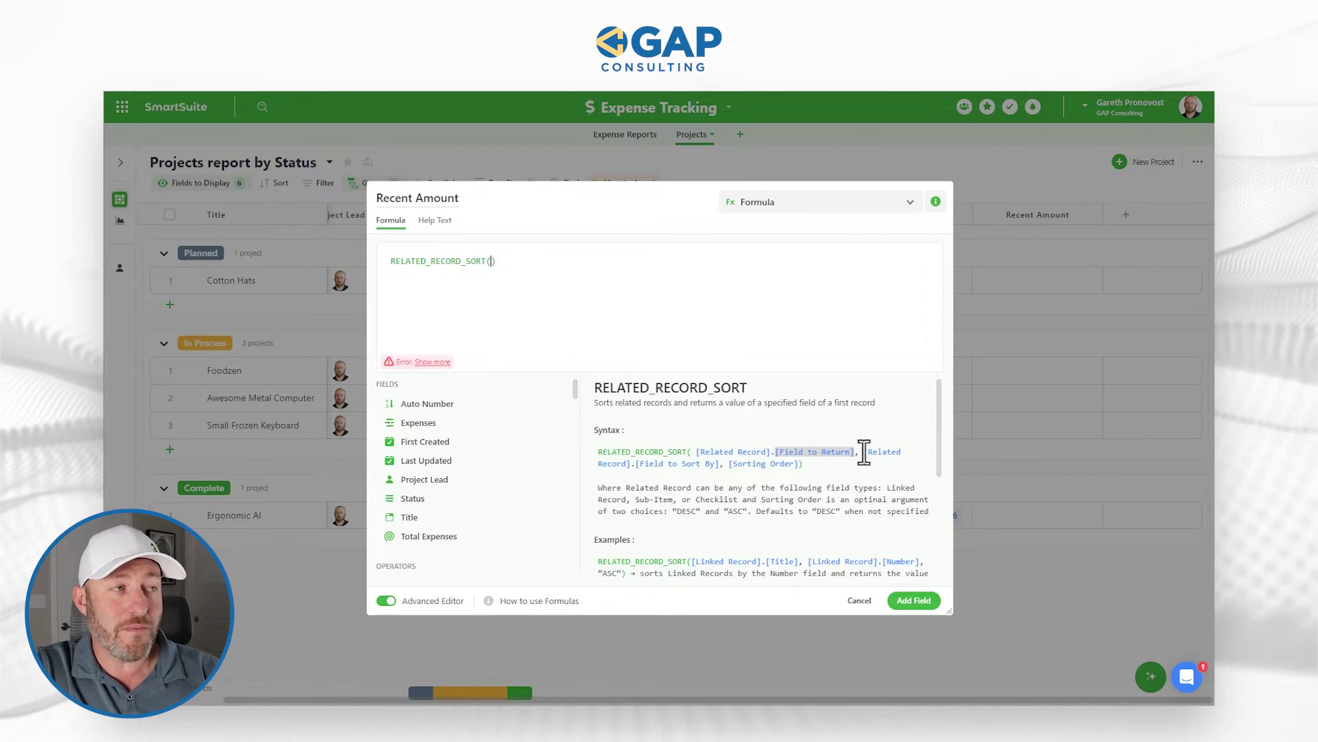
{"action": "left_click_drag", "start_coordinate": [743, 459], "coordinate": [705, 465]}
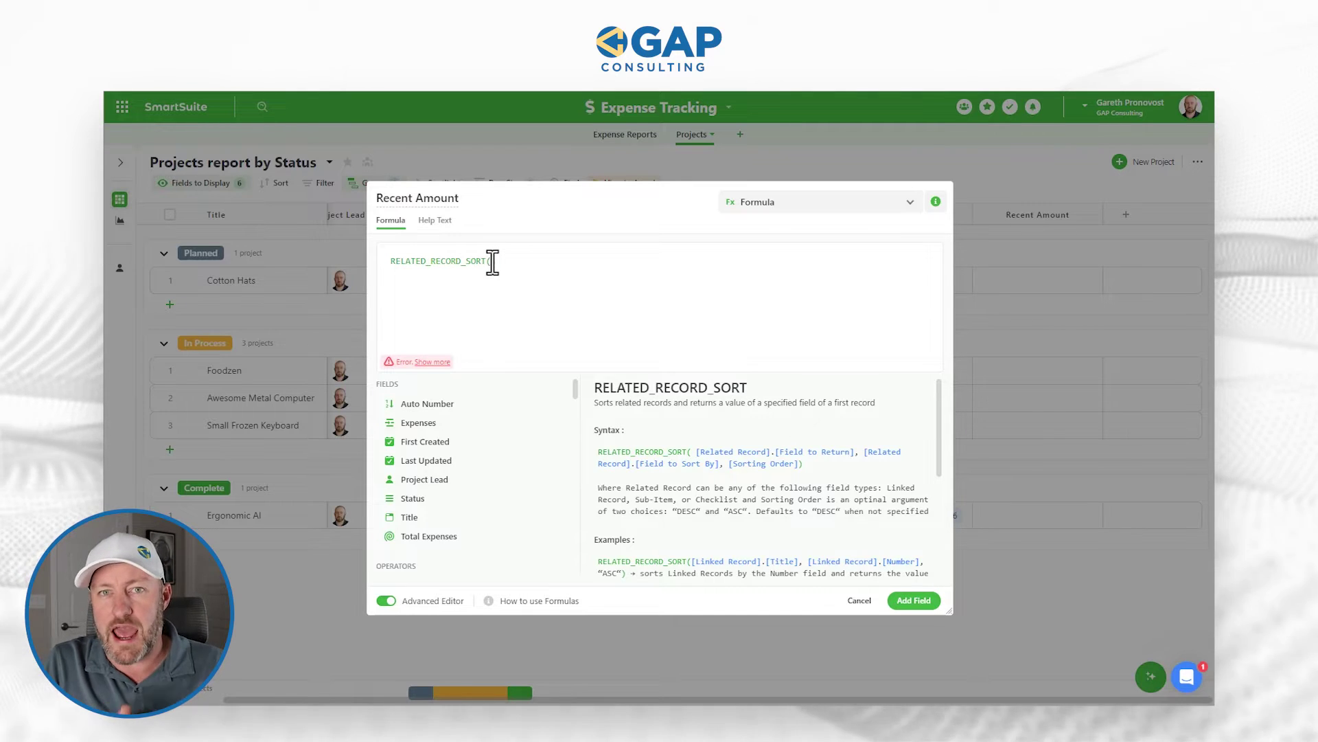
Set the function's first argument to [Expenses].[Amount] so the formula returns the linked expense amount
{"action": "type", "text": "ex"}
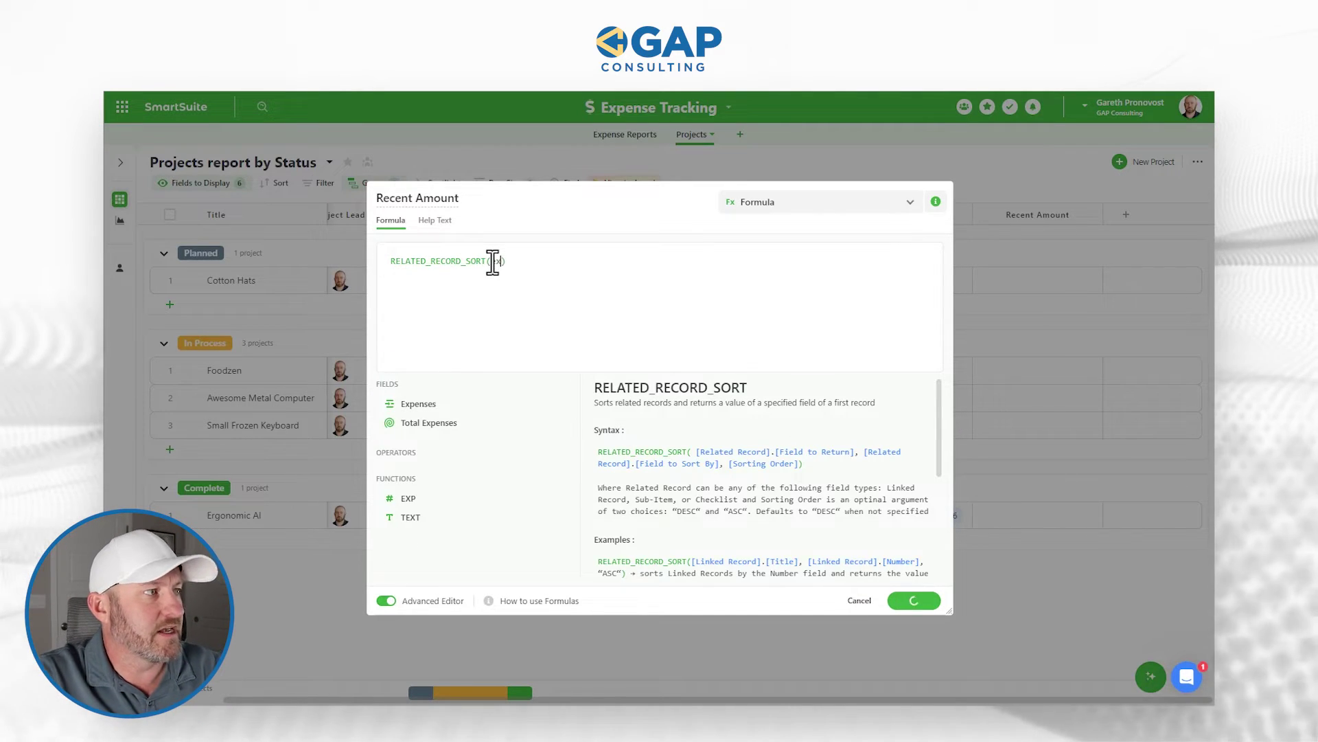
{"action": "mouse_move", "coordinate": [471, 421]}
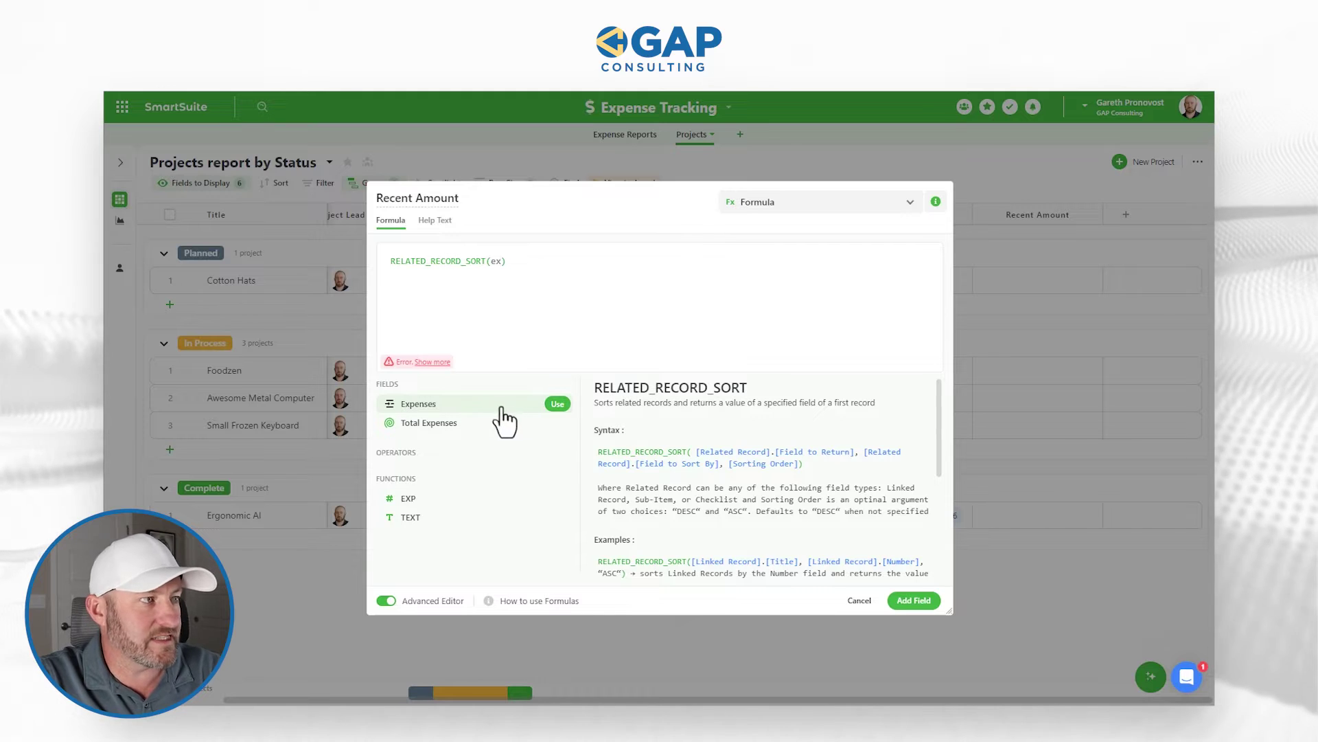
{"action": "left_click", "coordinate": [556, 405]}
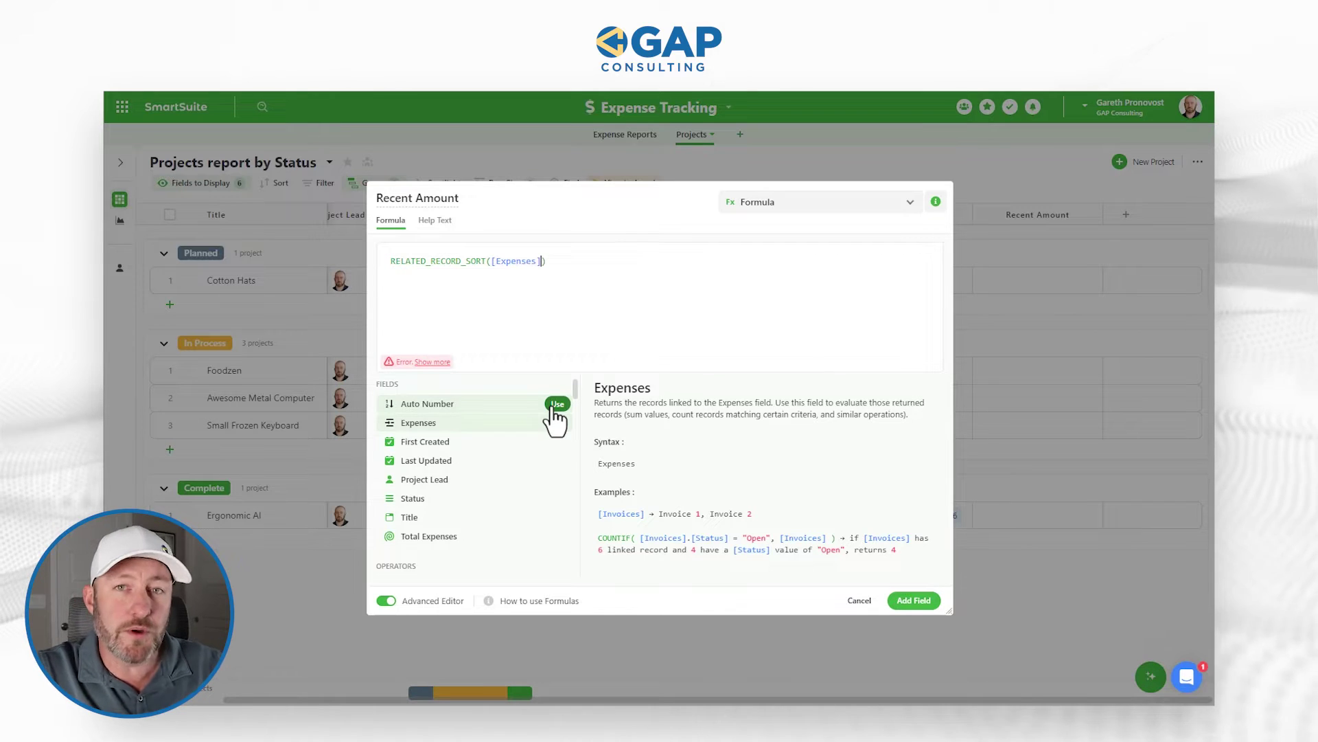
{"action": "type", "text": "."}
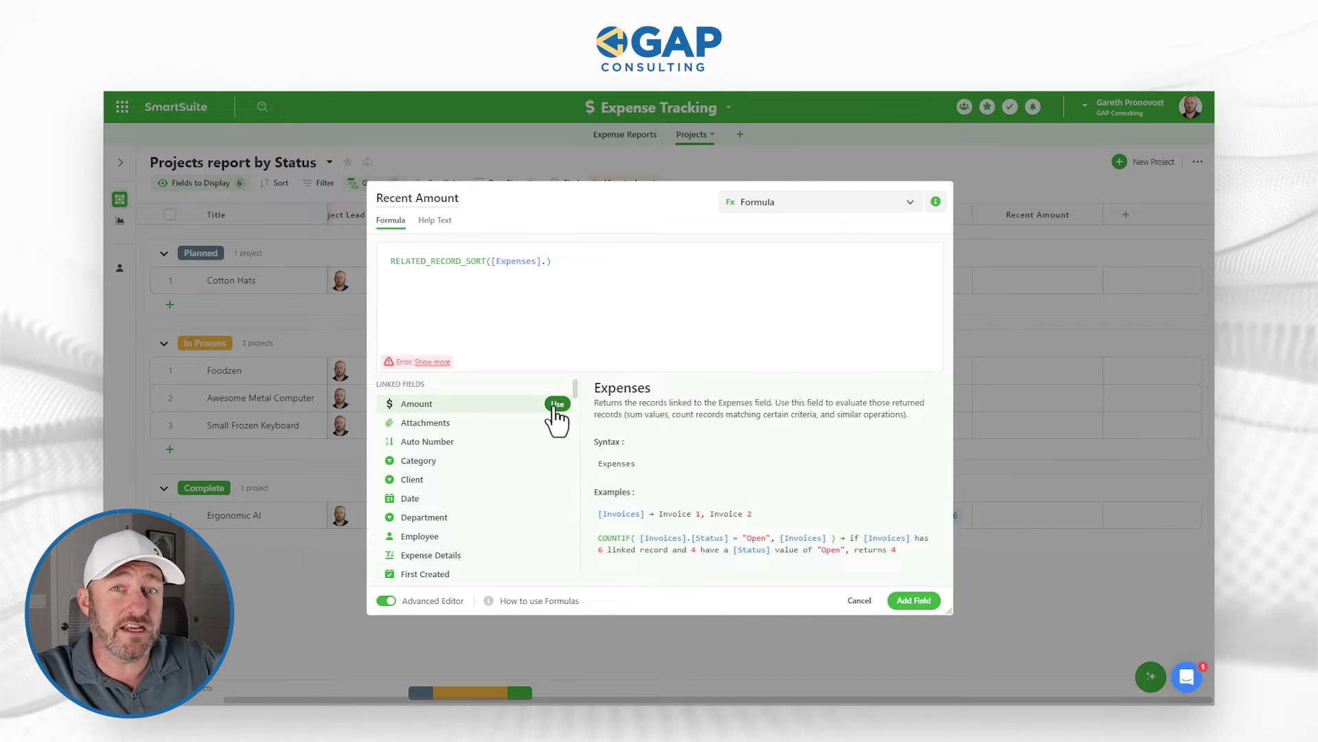
{"action": "left_click", "coordinate": [556, 405]}
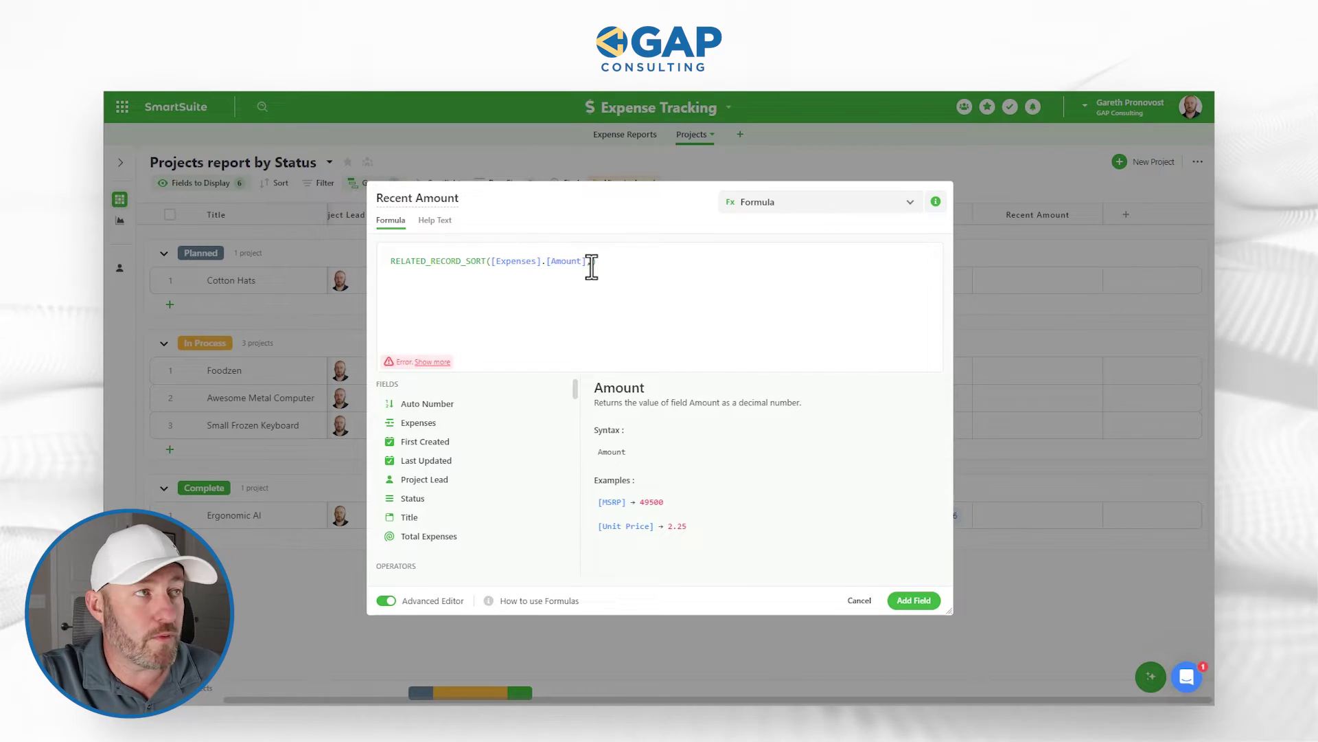
Add [Expenses].[Date] as the second argument to sort the linked expenses by date, and check both arguments
{"action": "type", "text": ","}
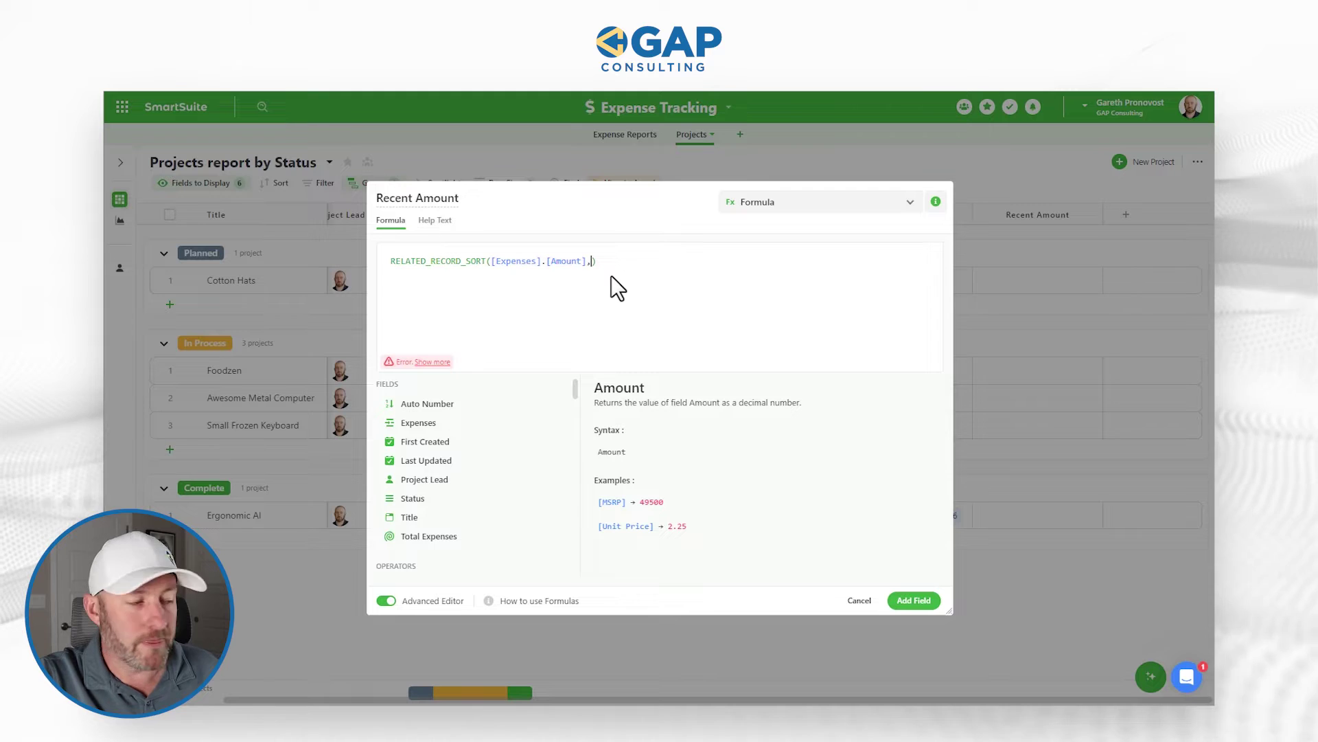
{"action": "type", "text": "ex"}
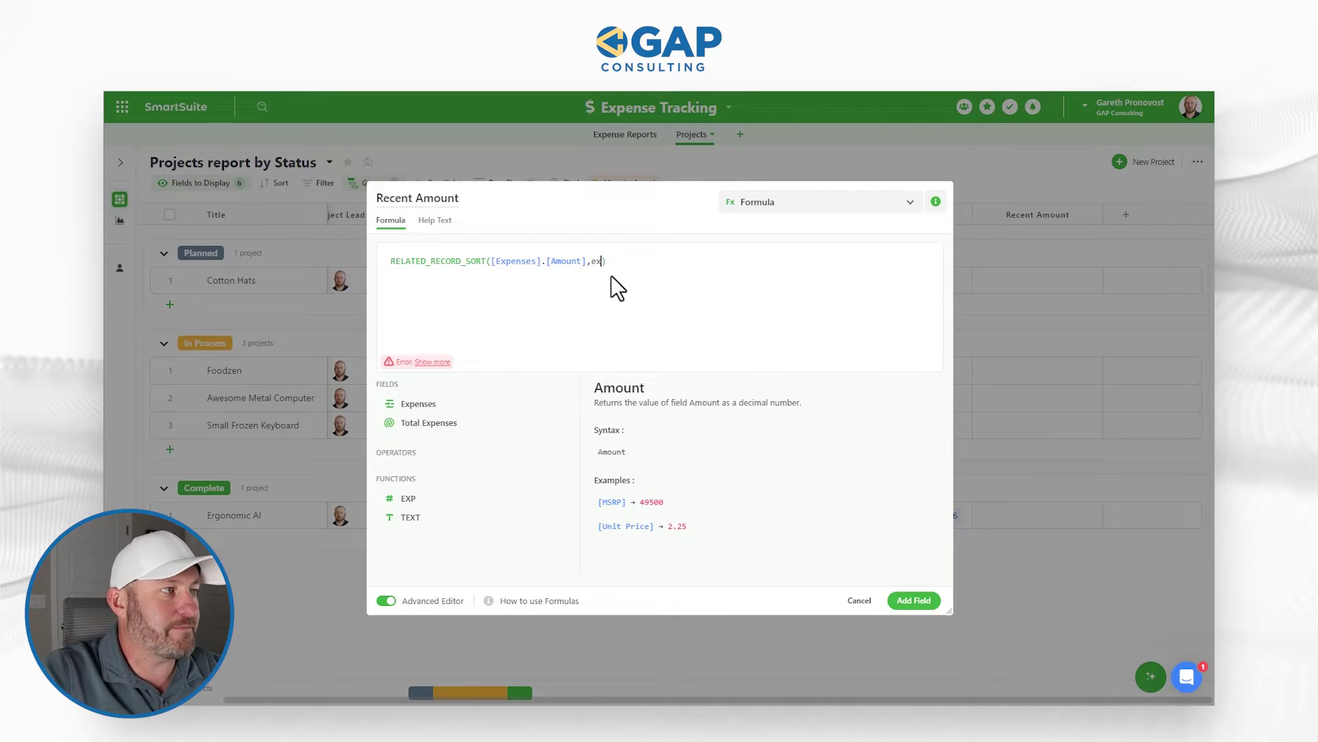
{"action": "left_click", "coordinate": [556, 405]}
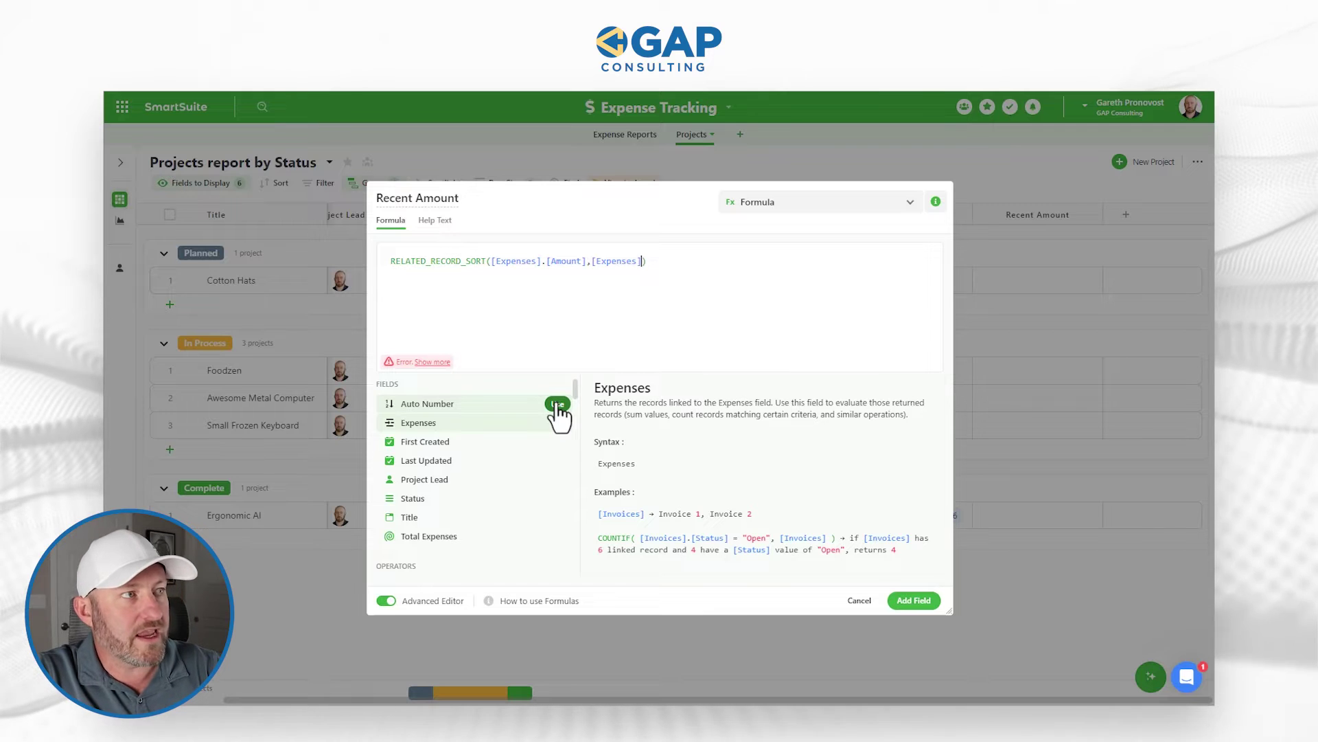
{"action": "type", "text": "."}
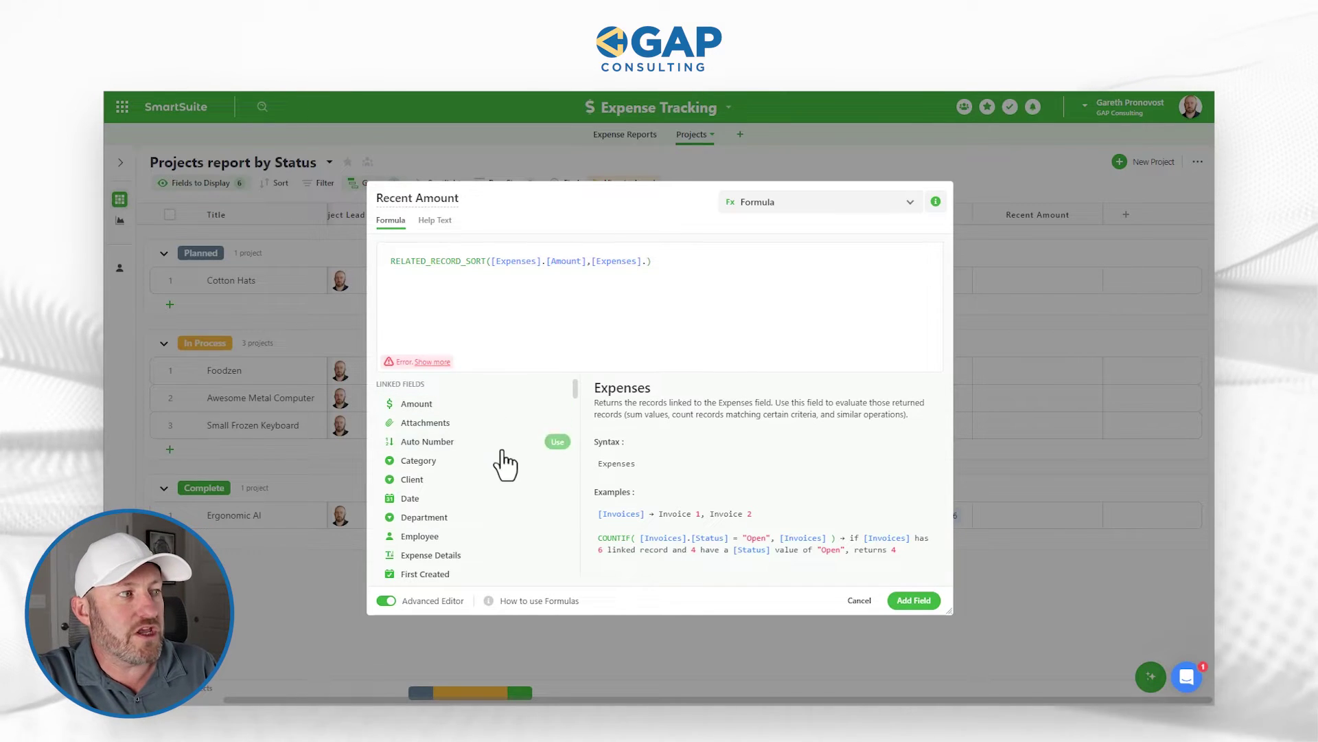
{"action": "mouse_move", "coordinate": [496, 500]}
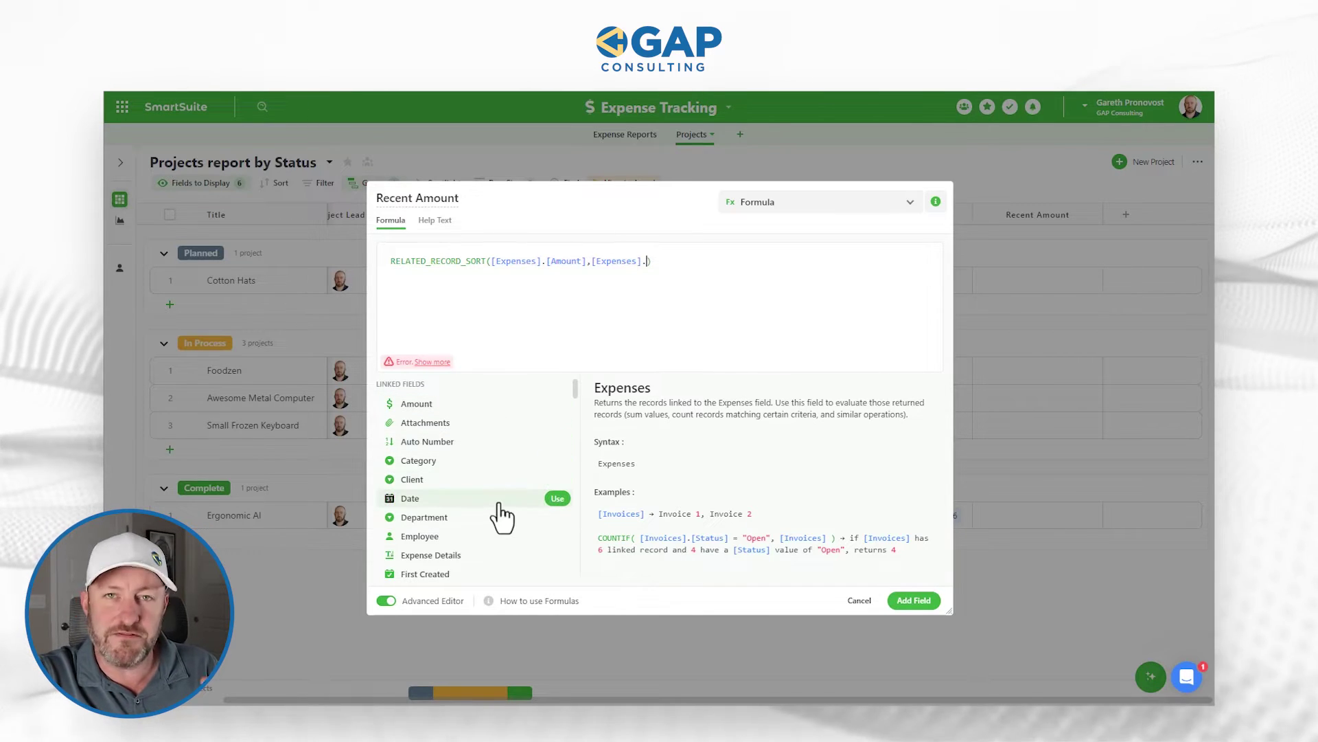
{"action": "left_click", "coordinate": [555, 499]}
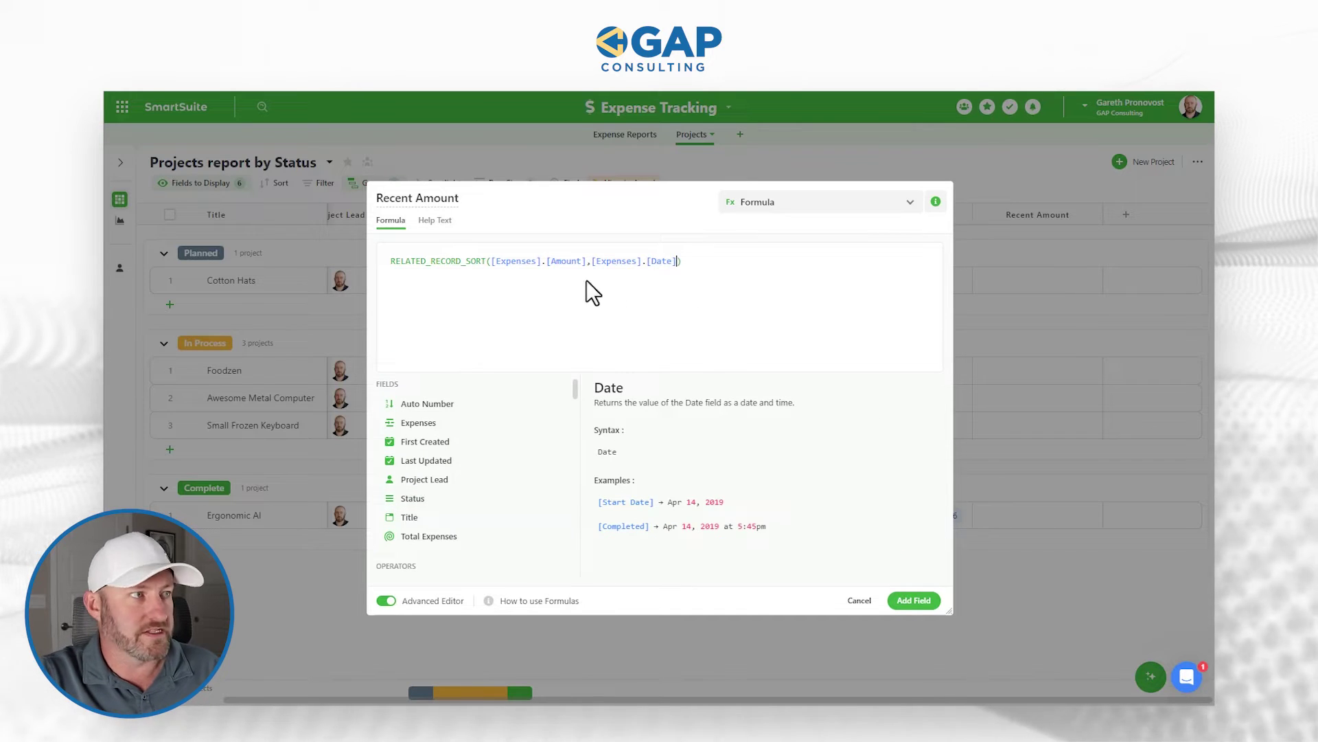
{"action": "left_click_drag", "start_coordinate": [491, 265], "coordinate": [586, 267]}
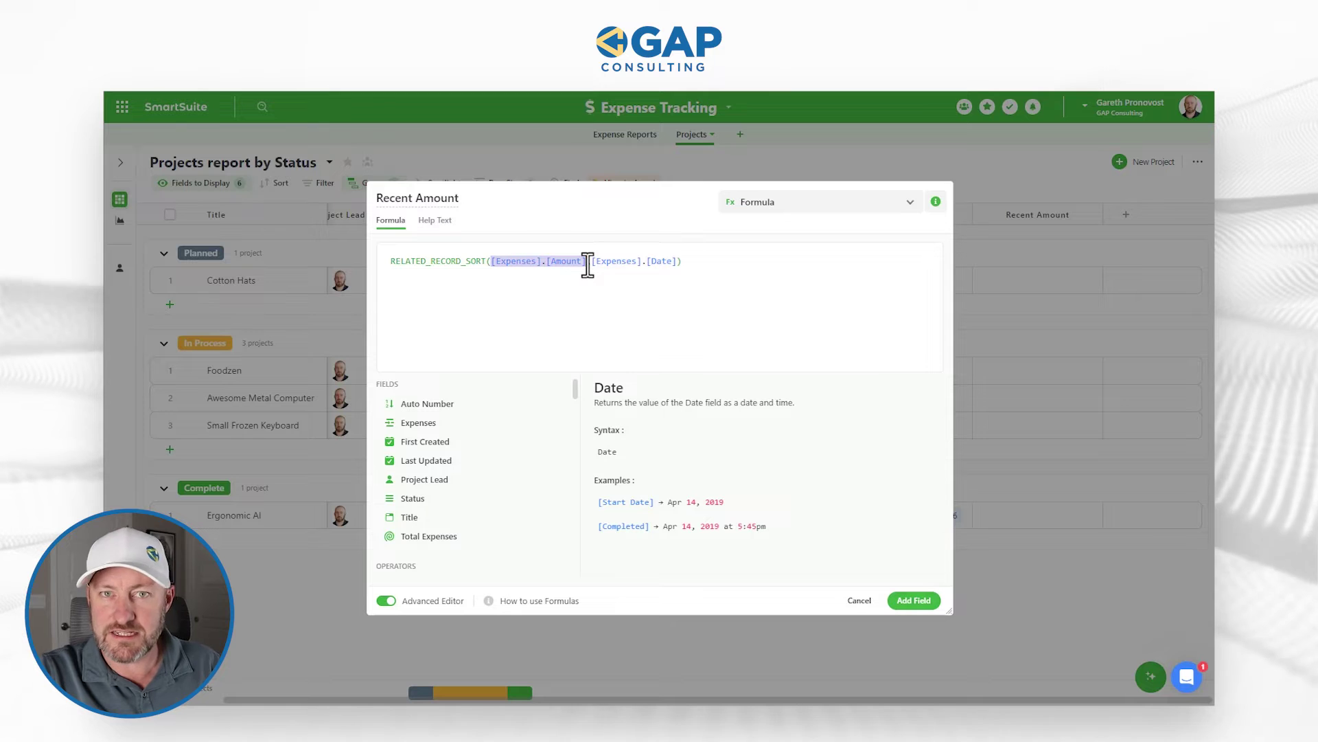
{"action": "left_click", "coordinate": [592, 263]}
{"action": "left_click_drag", "start_coordinate": [592, 263], "coordinate": [679, 263]}
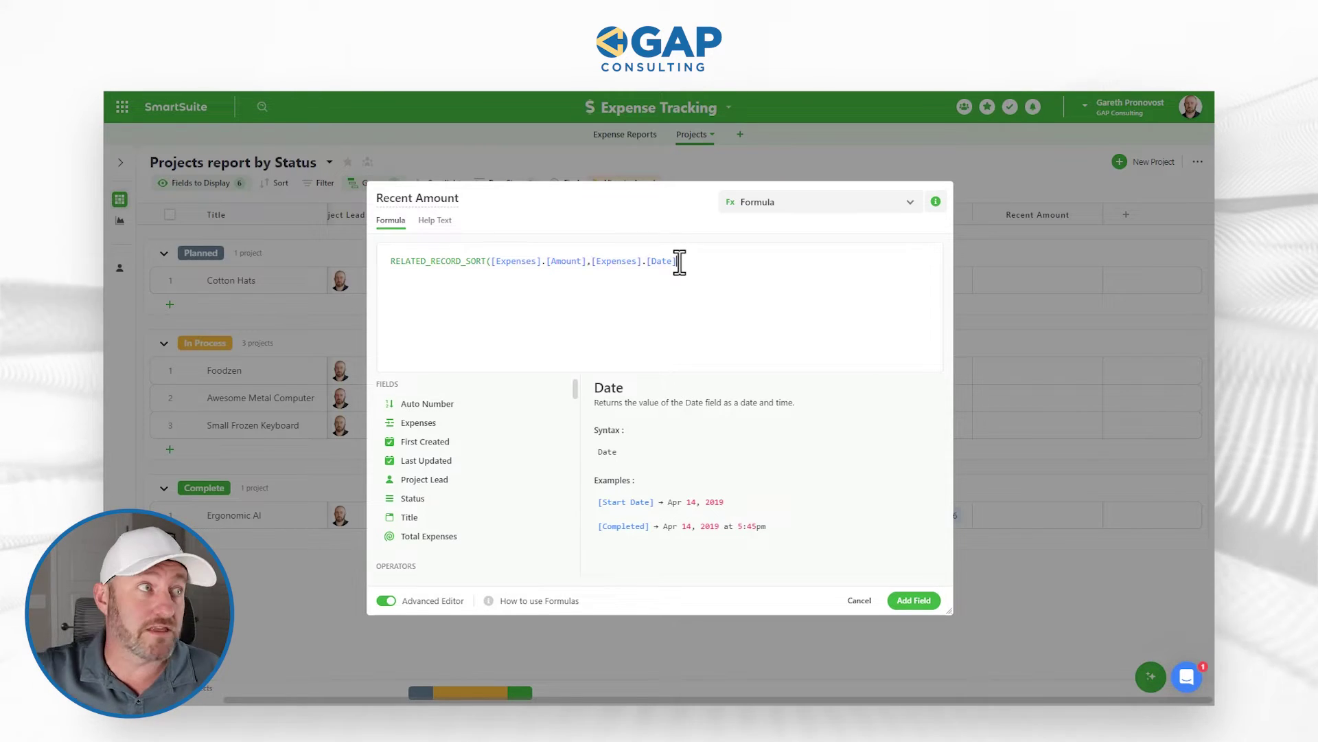
Add "DESC" as the formula's sorting order and split the three arguments onto separate lines
{"action": "type", "text": ")"}
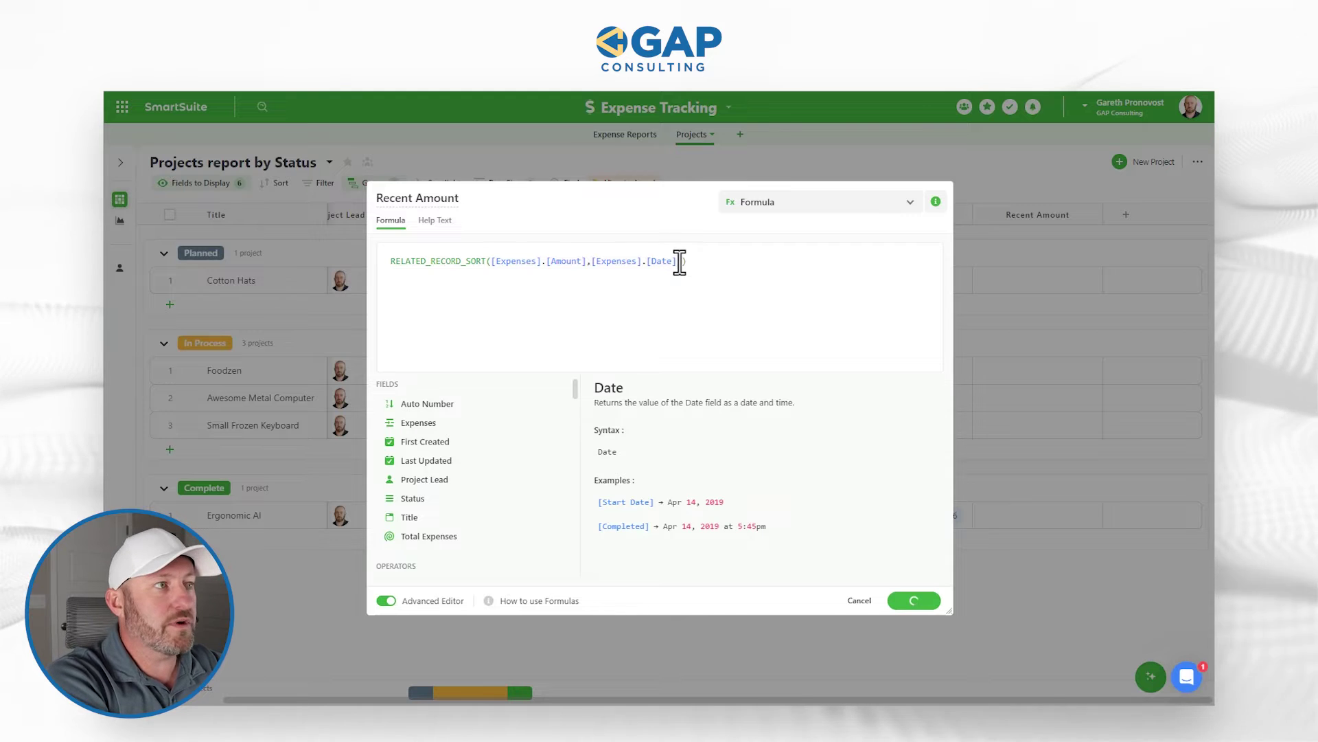
{"action": "type", "text": ",\"DESC"}
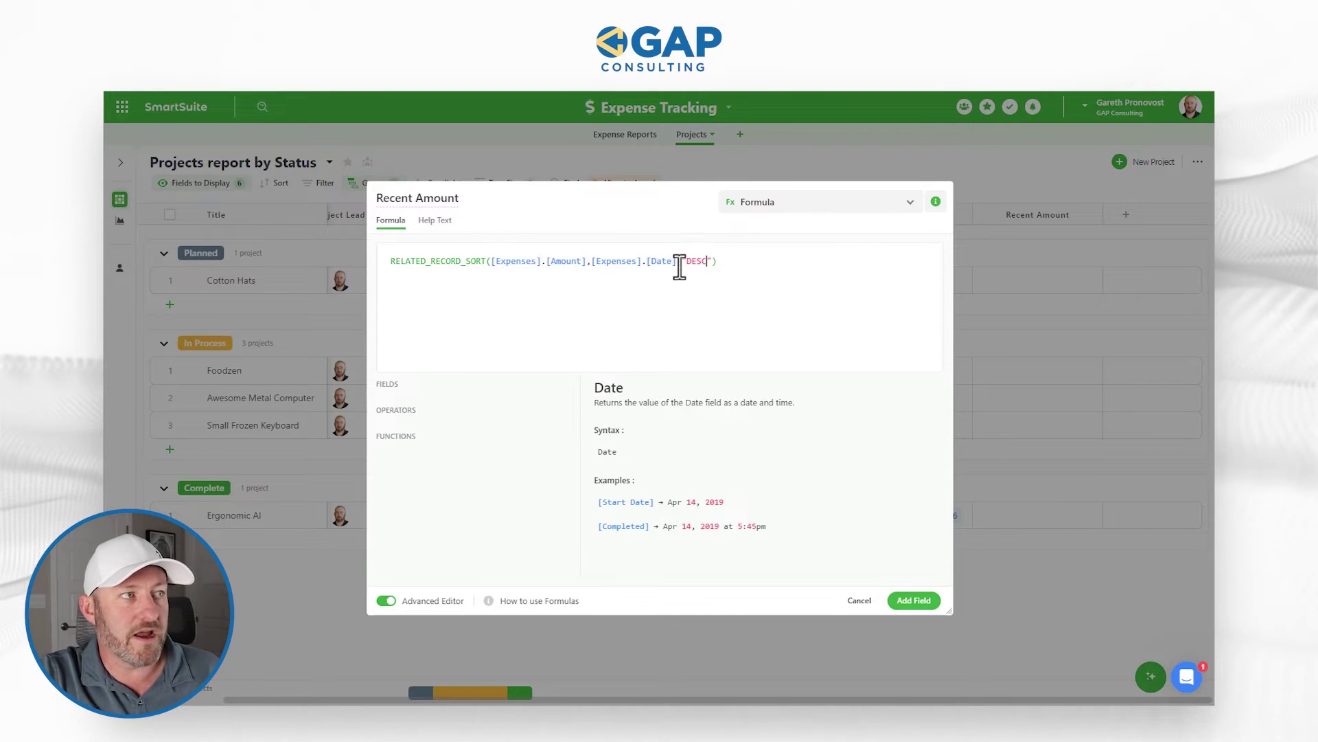
{"action": "left_click", "coordinate": [594, 261]}
{"action": "key", "text": "Return"}
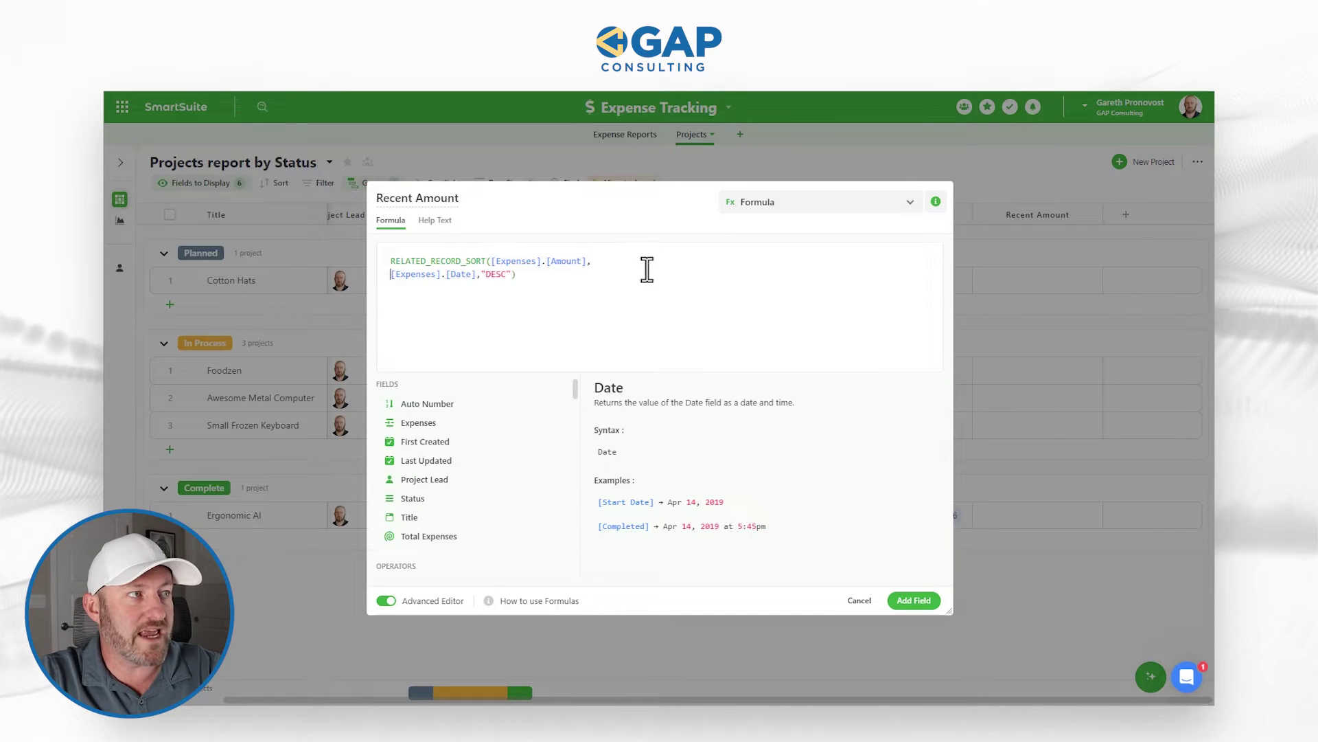
{"action": "left_click", "coordinate": [480, 275]}
{"action": "key", "text": "Return"}
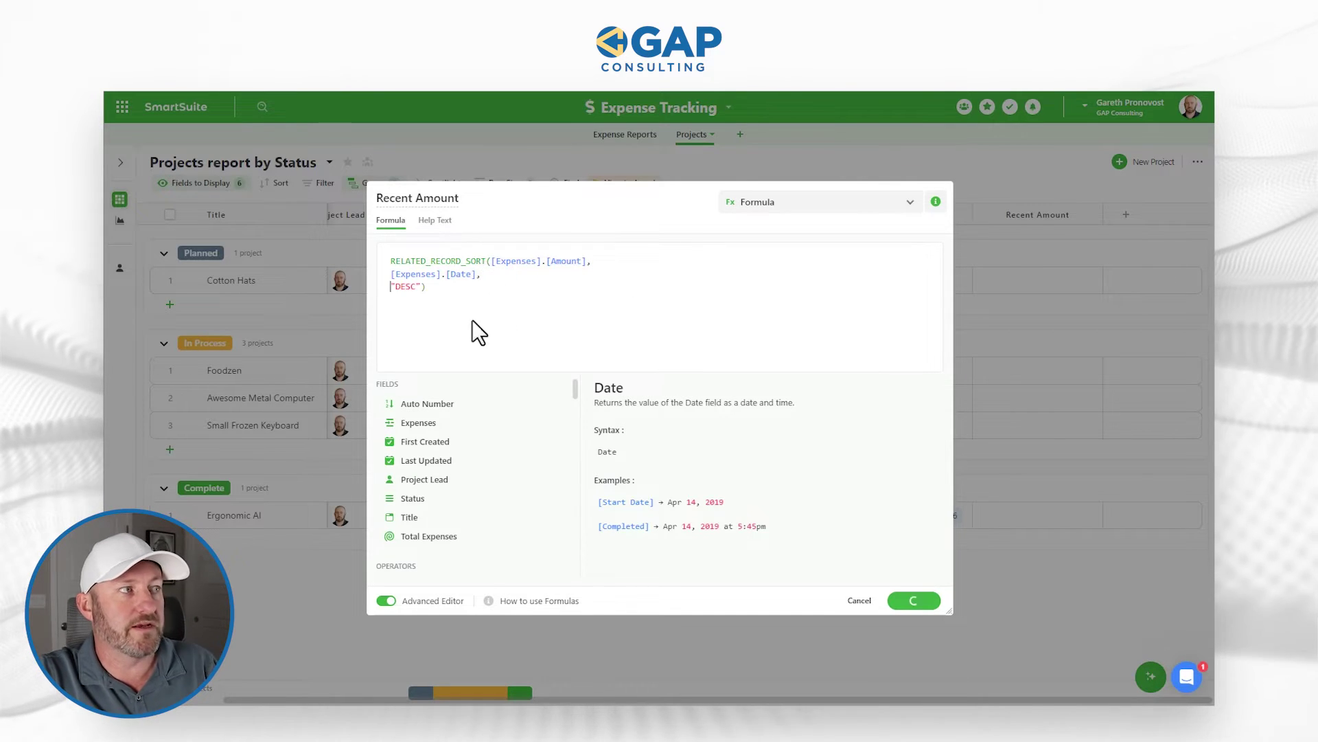
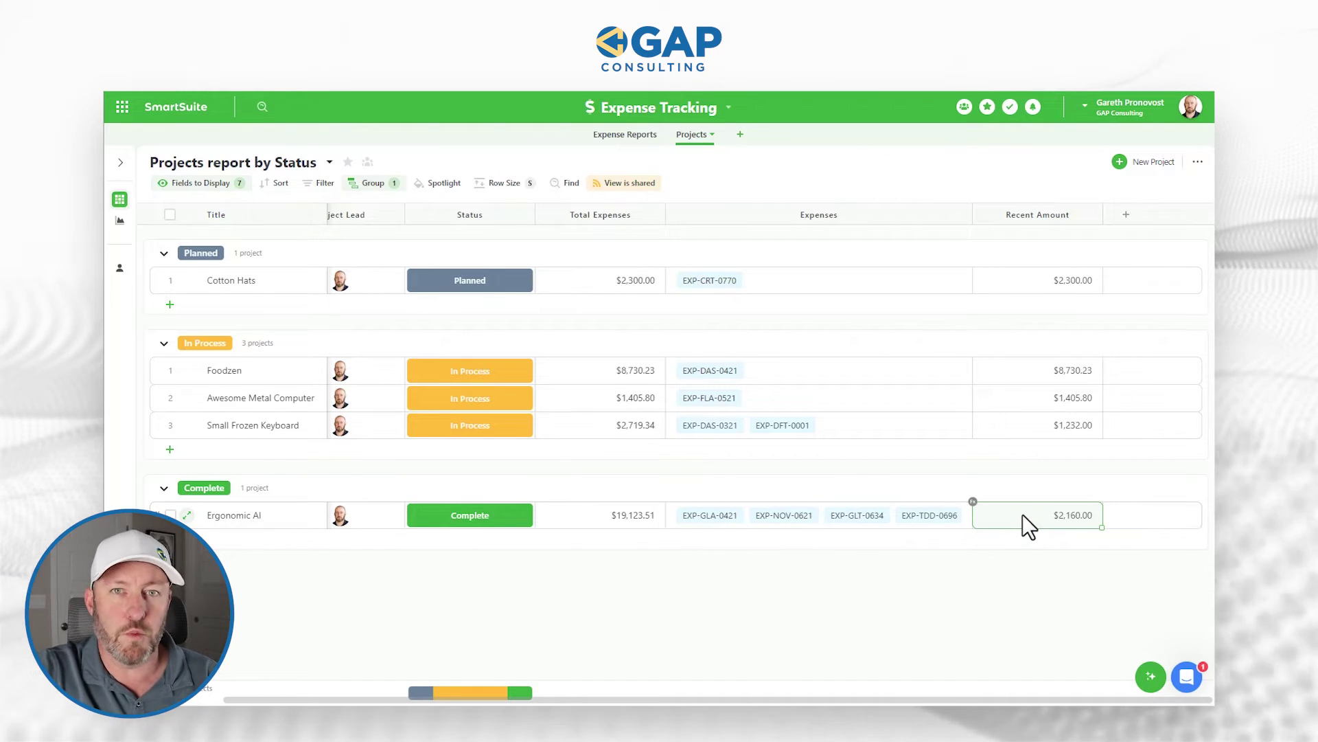
Switch to the Expense Reports table and examine the amounts of the Ergonomic AI project's reports
{"action": "left_click", "coordinate": [625, 137]}
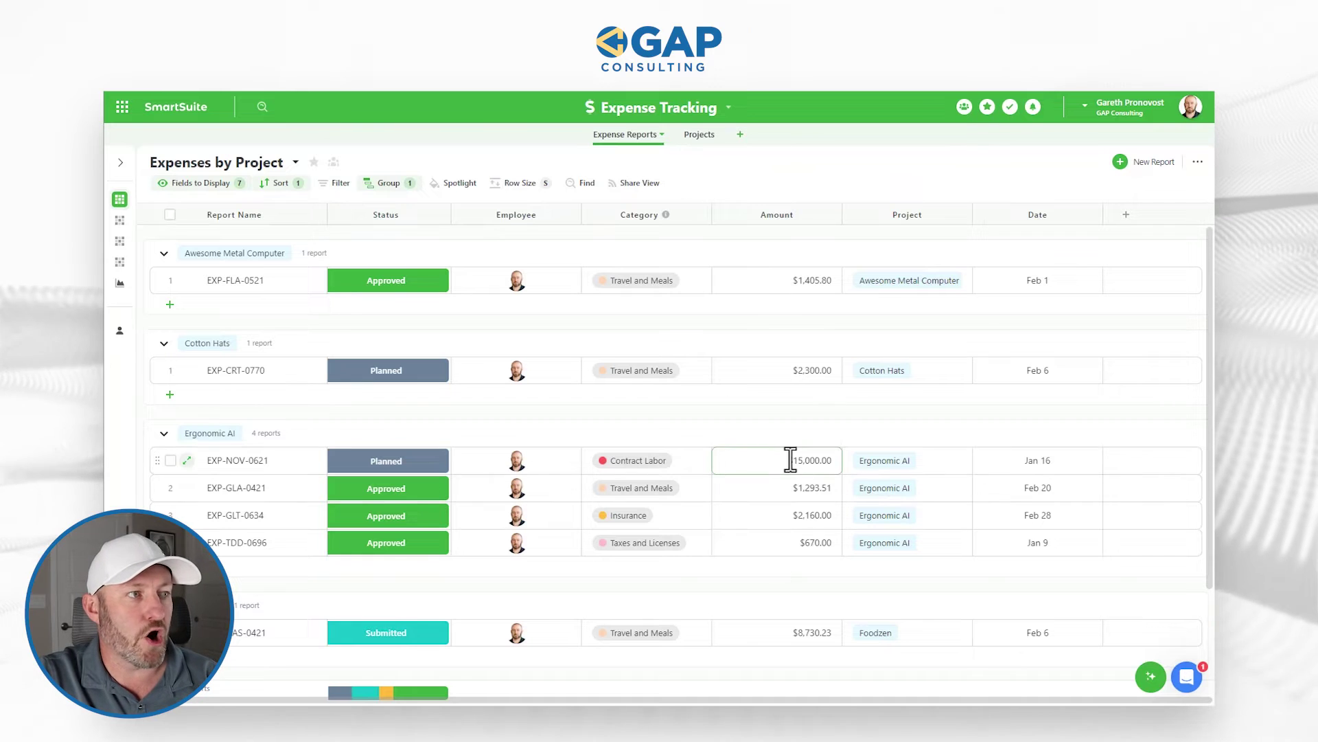
{"action": "left_click_drag", "start_coordinate": [786, 460], "coordinate": [777, 546]}
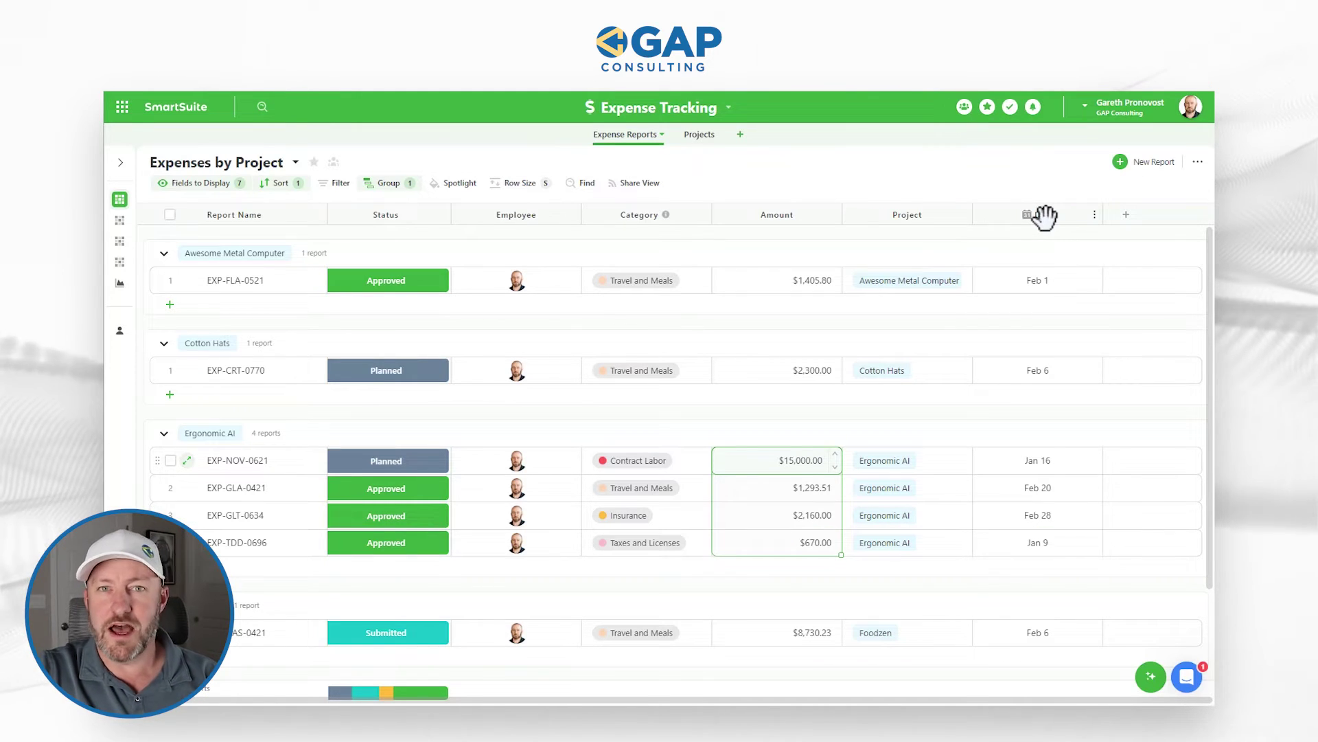
{"action": "key", "text": "Escape"}
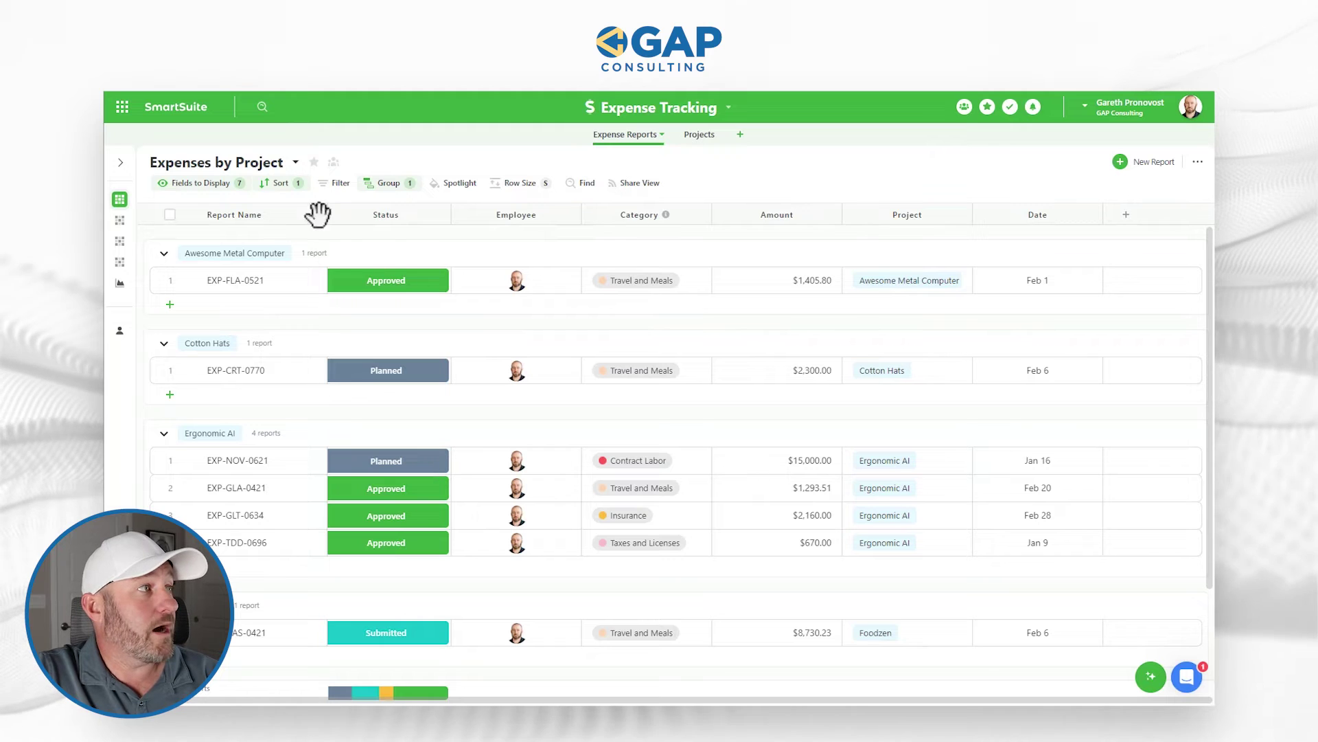
Replace the Status sort in the Expenses by Project view with a descending sort by Date
{"action": "left_click", "coordinate": [282, 184]}
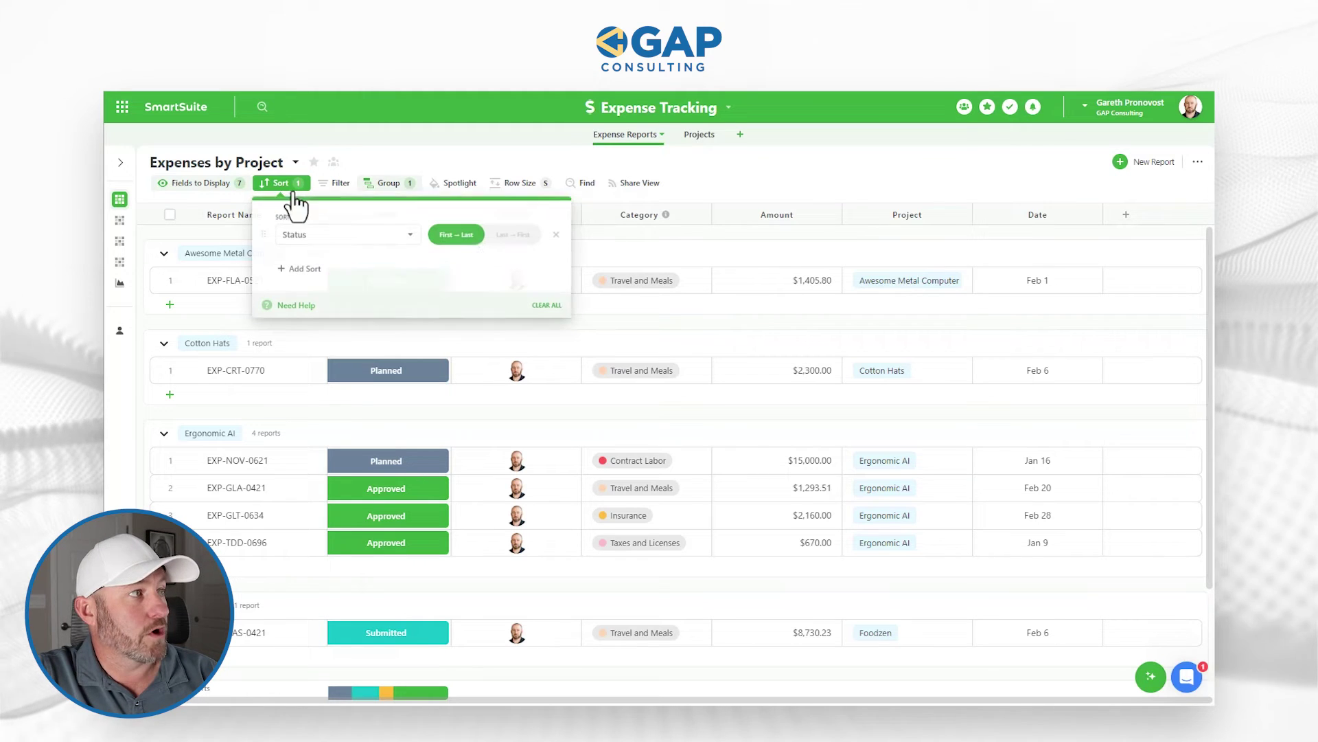
{"action": "left_click", "coordinate": [556, 236]}
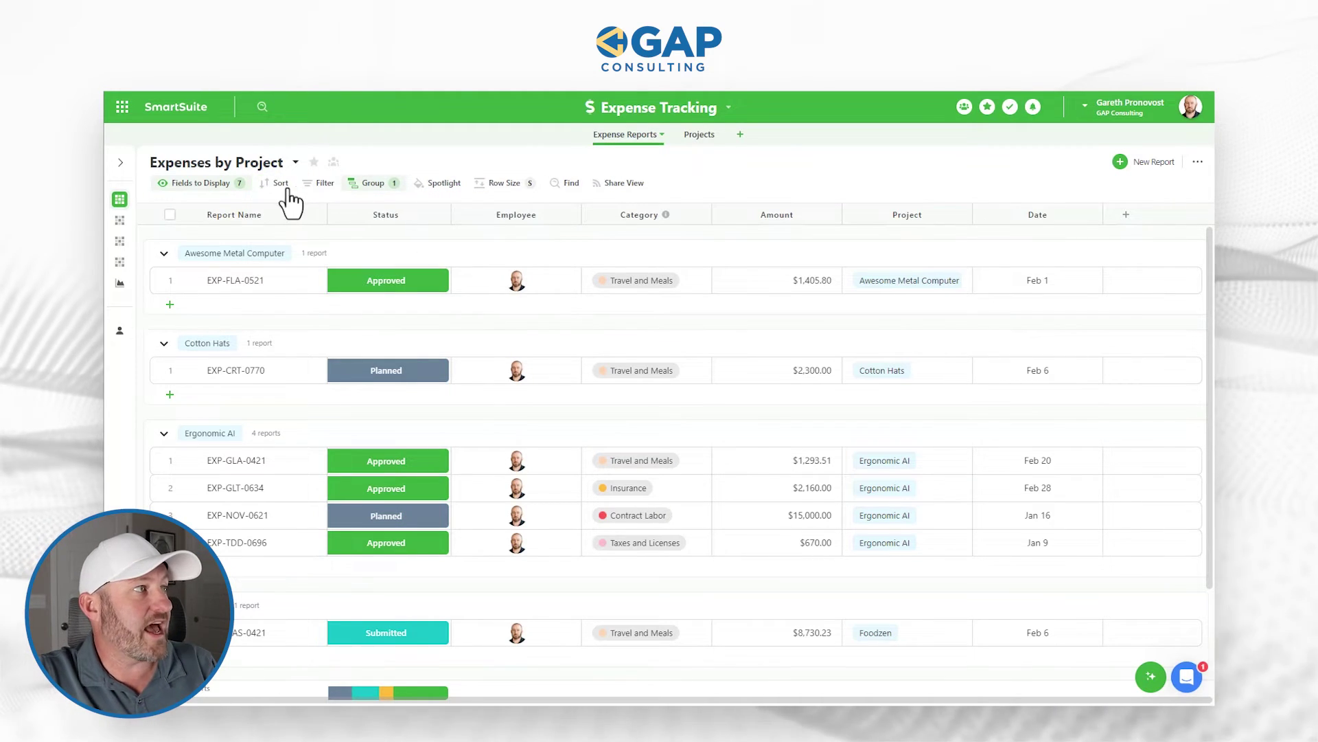
{"action": "left_click", "coordinate": [281, 187]}
{"action": "left_click", "coordinate": [310, 250]}
{"action": "type", "text": "date"}
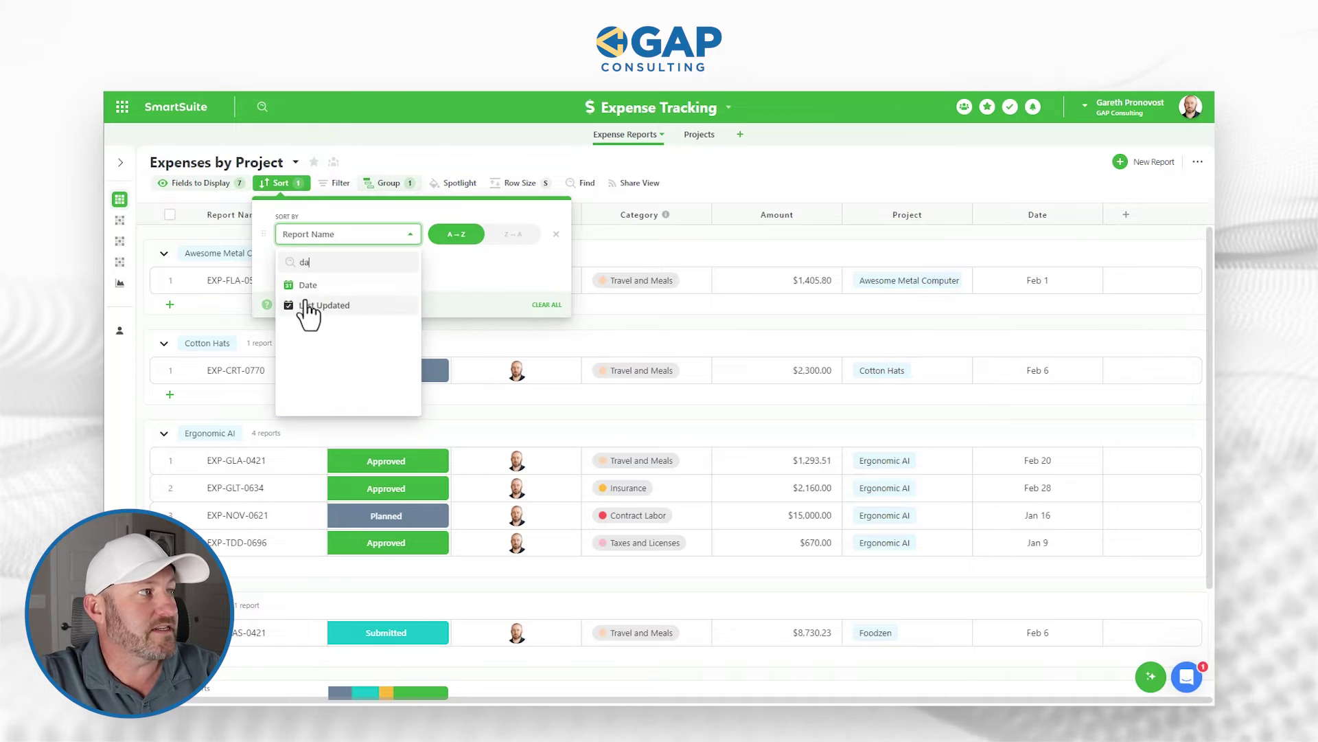
{"action": "left_click", "coordinate": [305, 305]}
{"action": "left_click", "coordinate": [513, 234]}
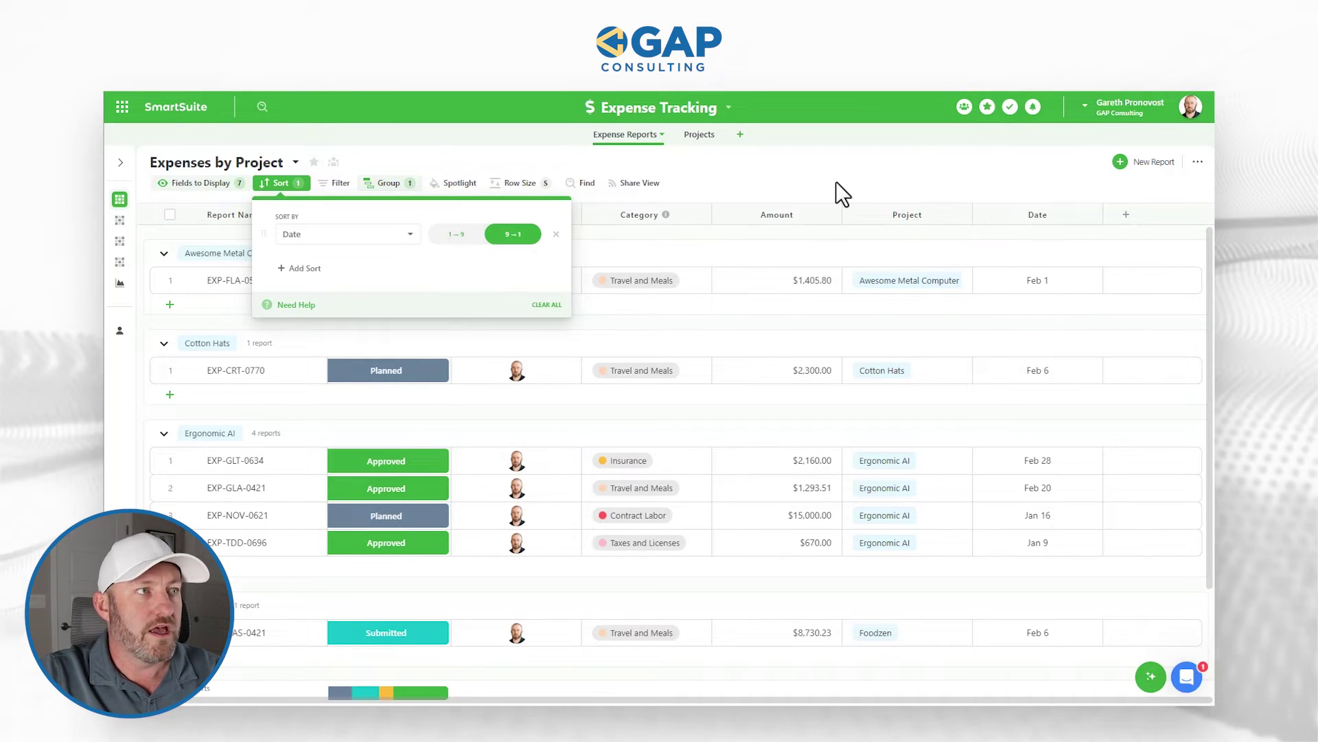
{"action": "left_click", "coordinate": [836, 187]}
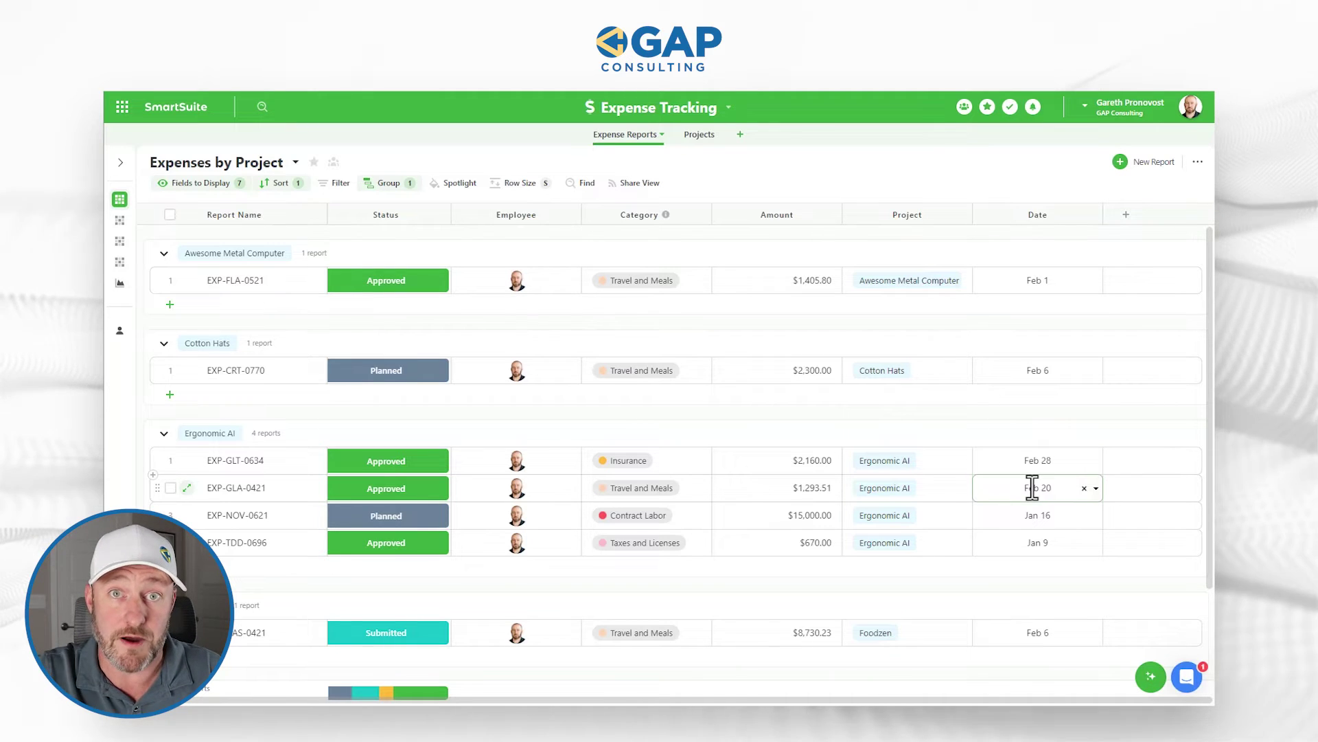
Check the date and amount of the latest Ergonomic AI report and the amount of the latest Small Frozen Keyboard report
{"action": "left_click", "coordinate": [1042, 462]}
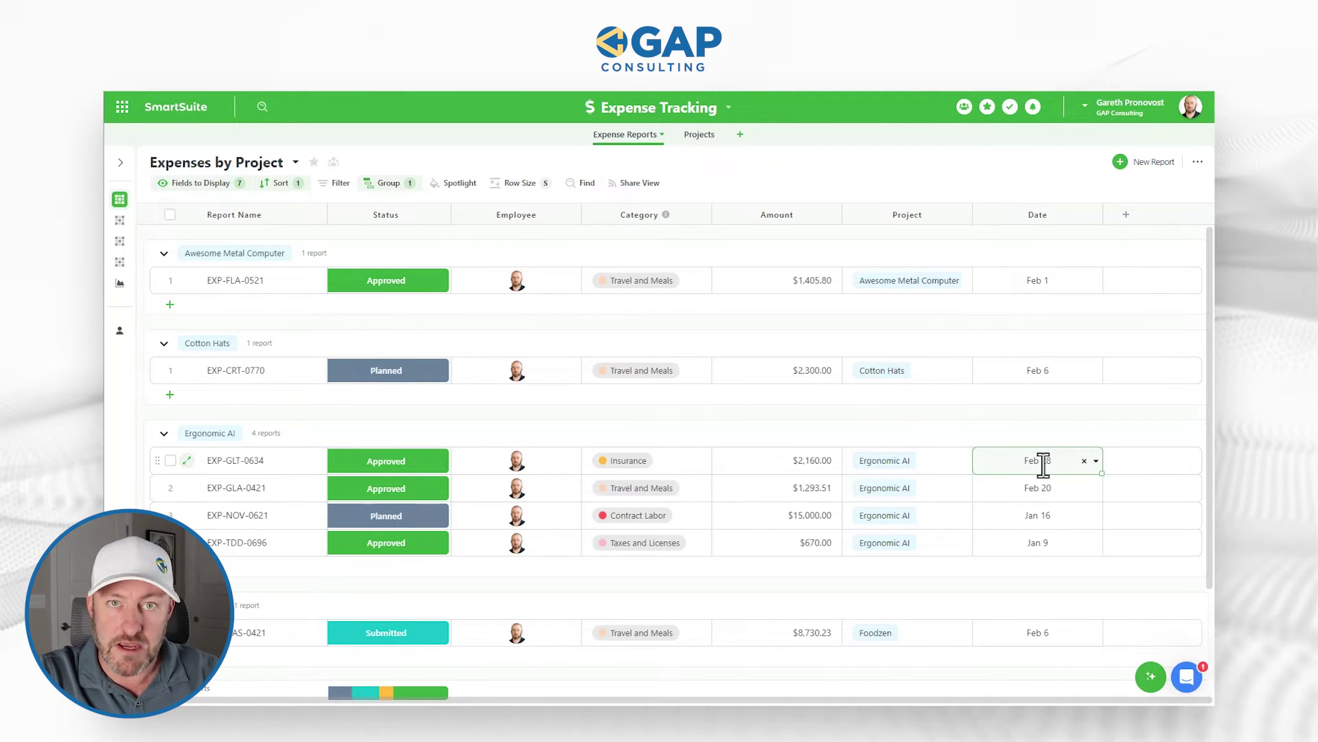
{"action": "left_click", "coordinate": [804, 467]}
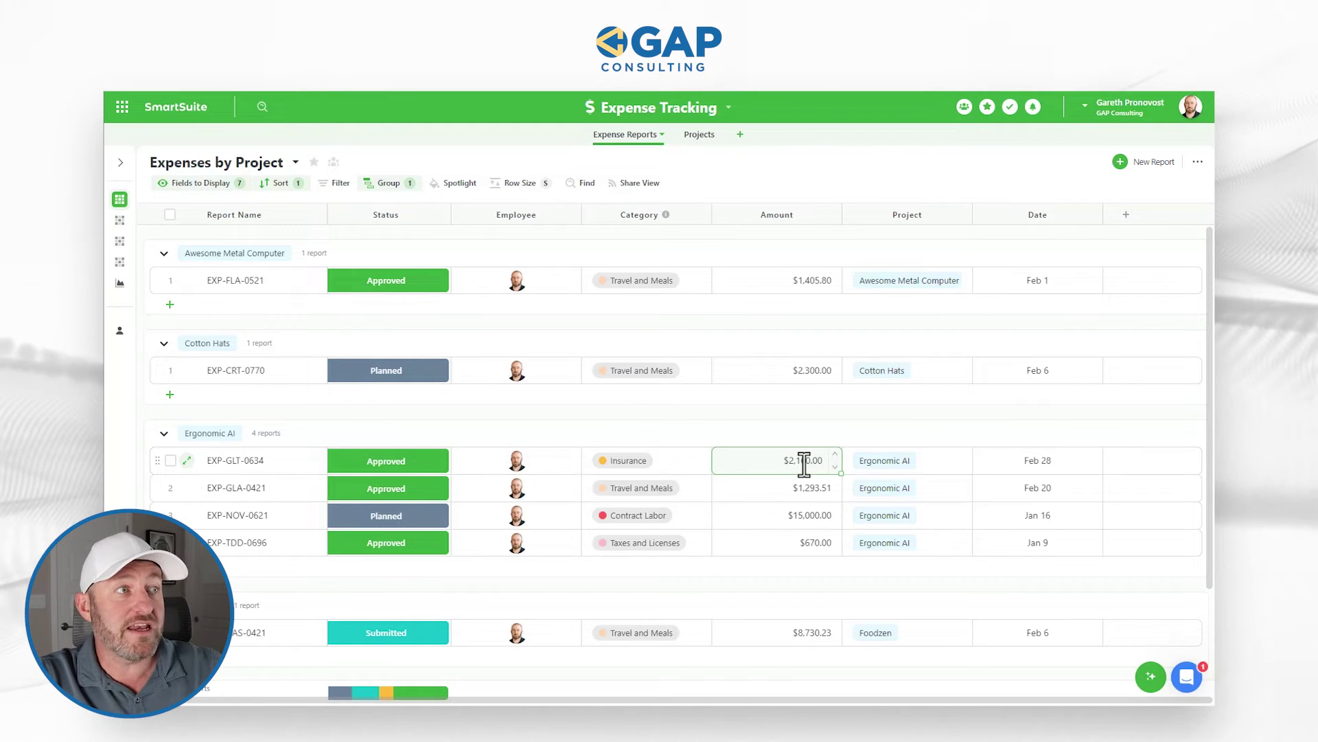
{"action": "scroll", "coordinate": [802, 463], "scroll_direction": "down", "scroll_amount": 2}
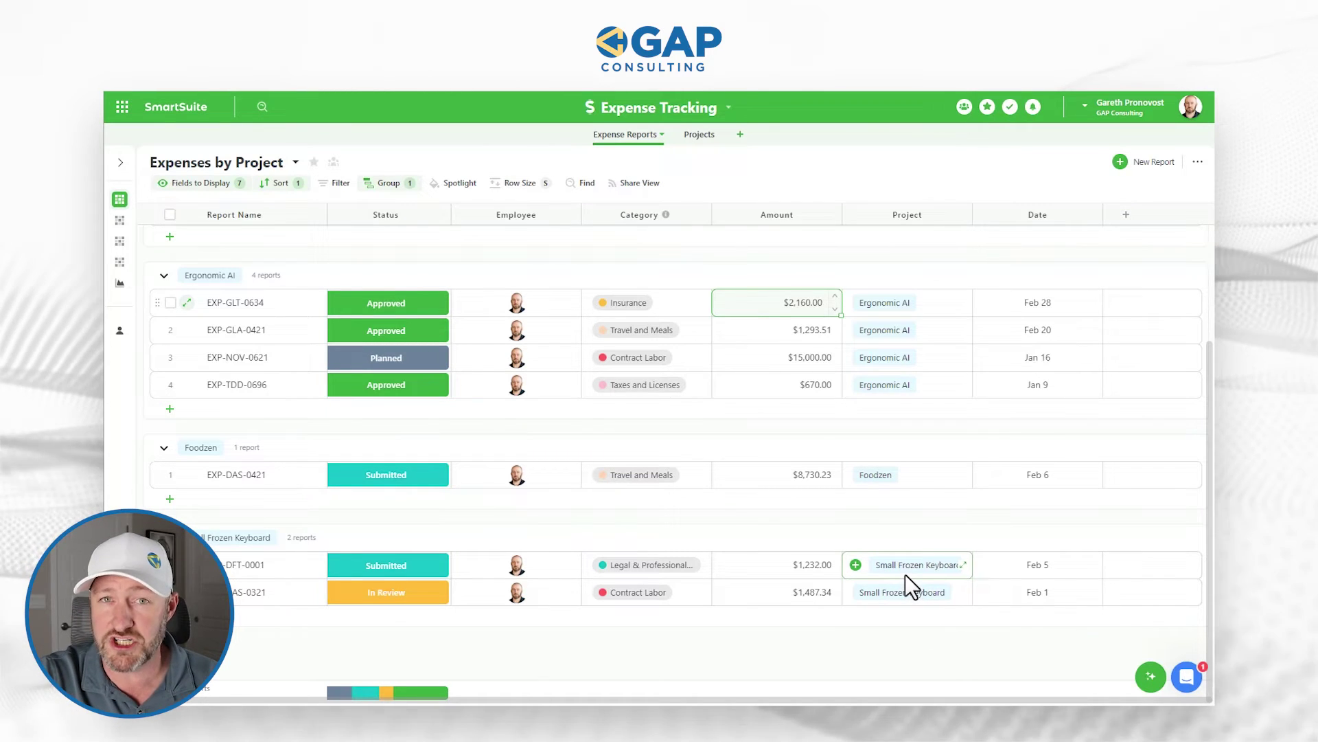
{"action": "left_click", "coordinate": [809, 561]}
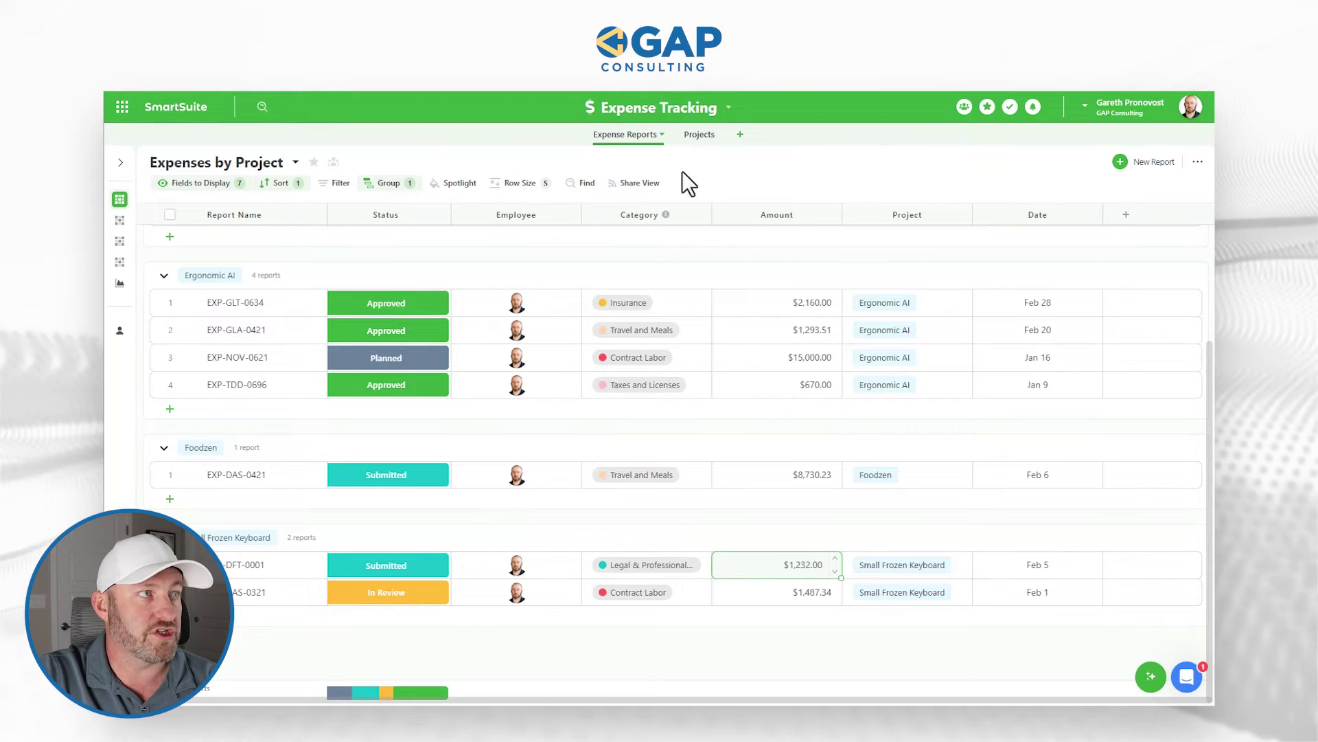
Open the Recent Amount formula in the Projects table and correct its function name to RELATED_RECORDS_SORT
{"action": "left_click", "coordinate": [698, 137]}
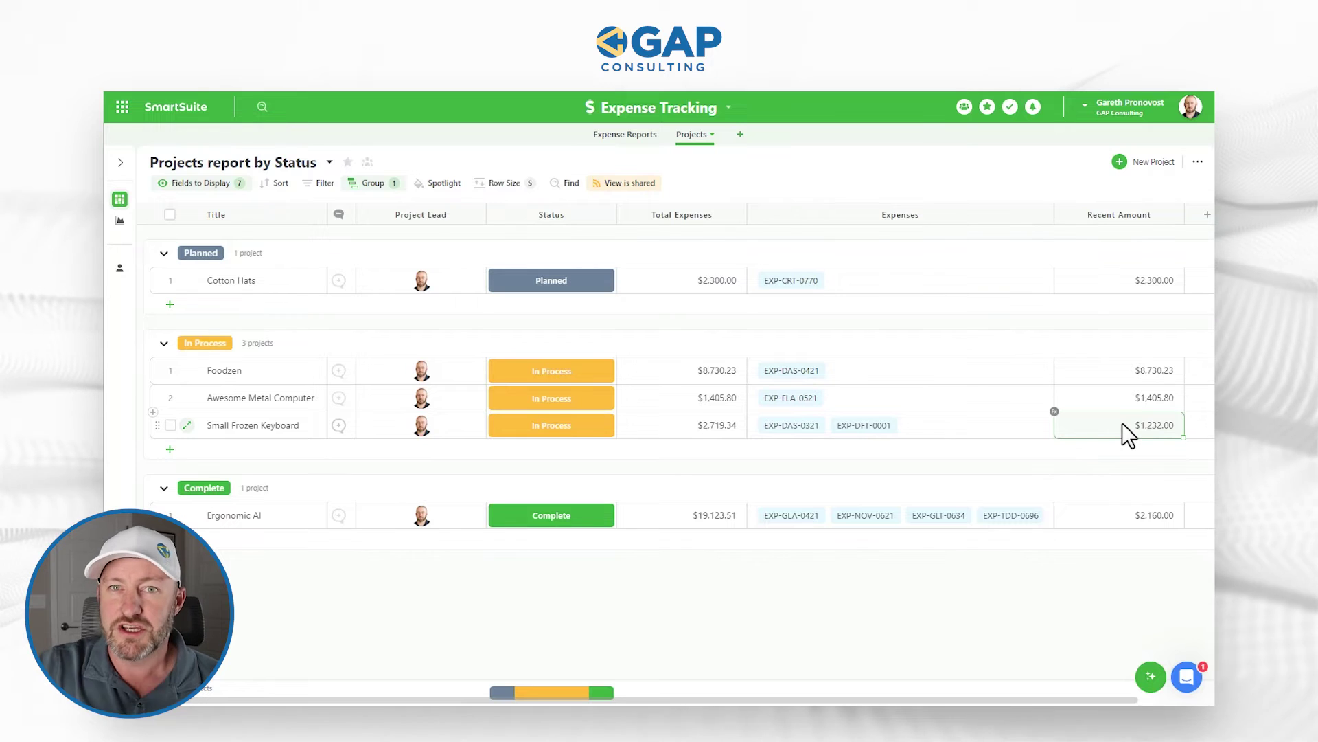
{"action": "double_click", "coordinate": [1126, 213]}
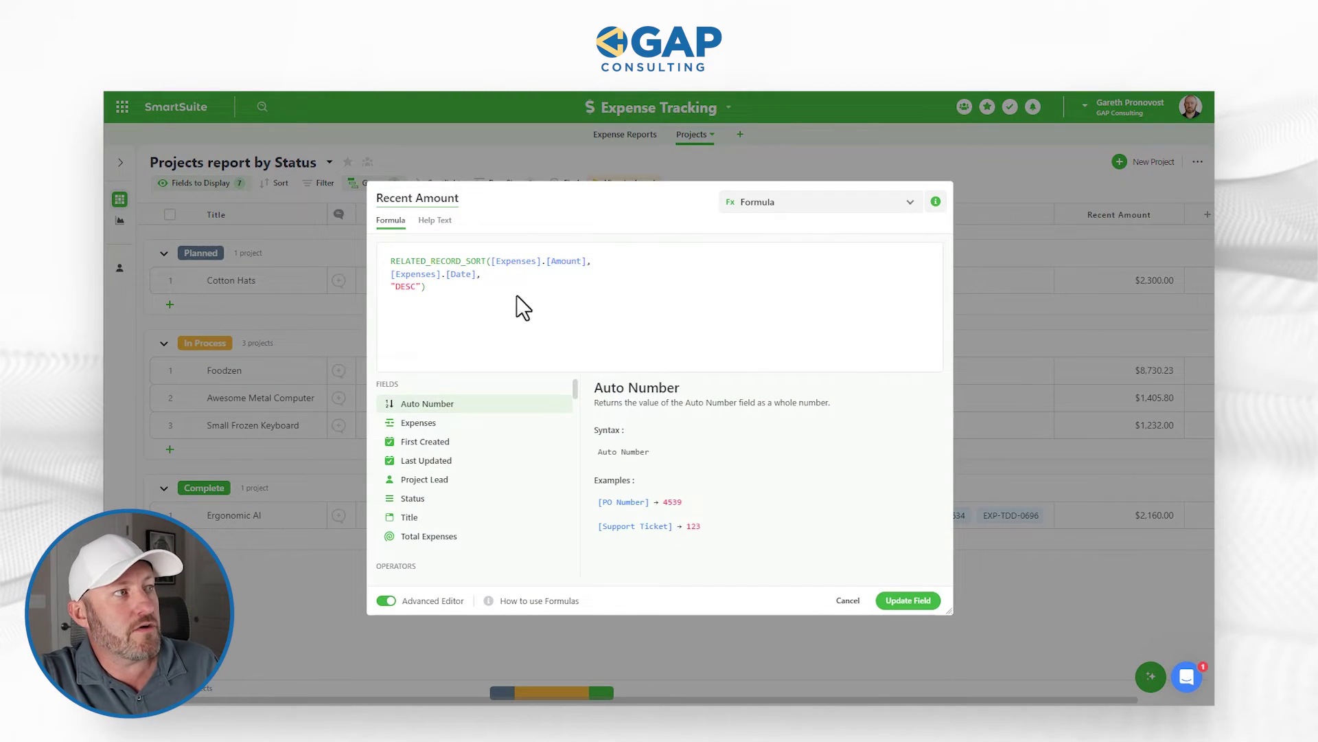
{"action": "left_click", "coordinate": [460, 261]}
{"action": "type", "text": "S"}
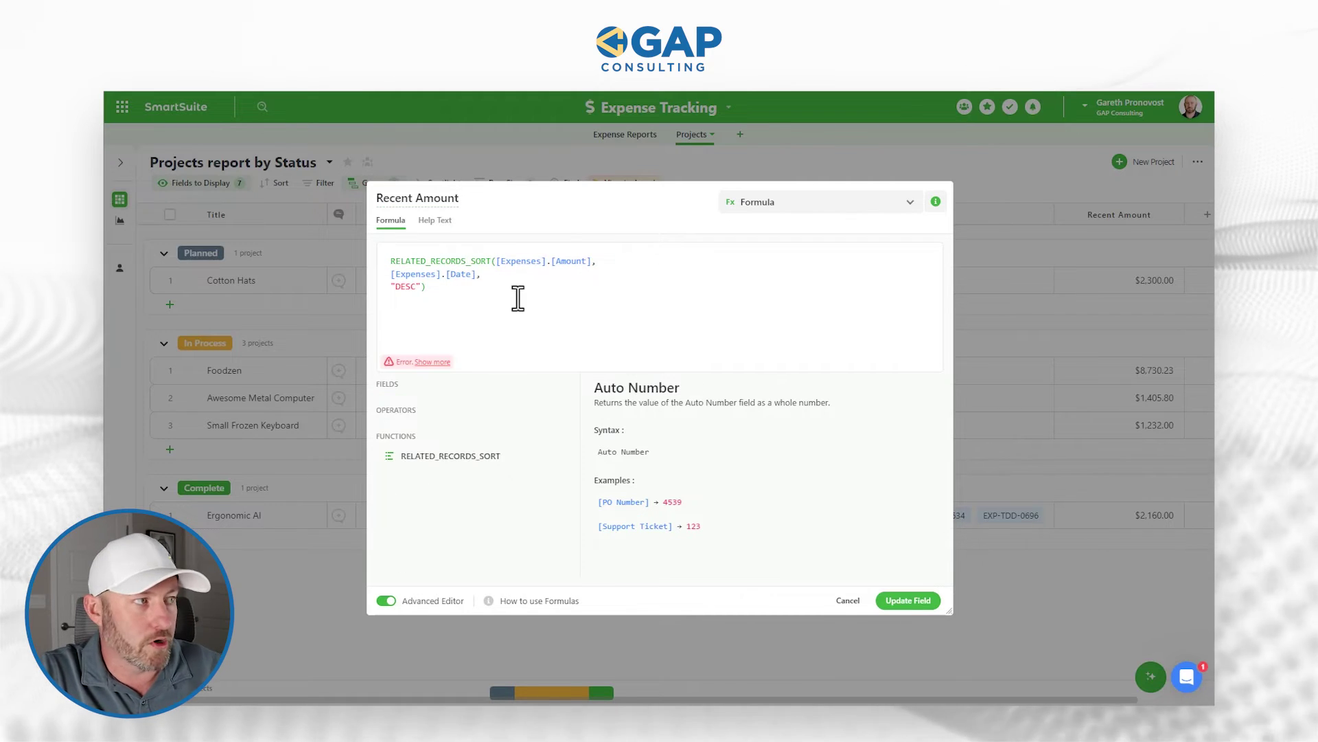
Read the RELATED_RECORDS_SORT syntax and examples, and insert "ARRAYJOIN(" on a new line above the function
{"action": "mouse_move", "coordinate": [474, 456]}
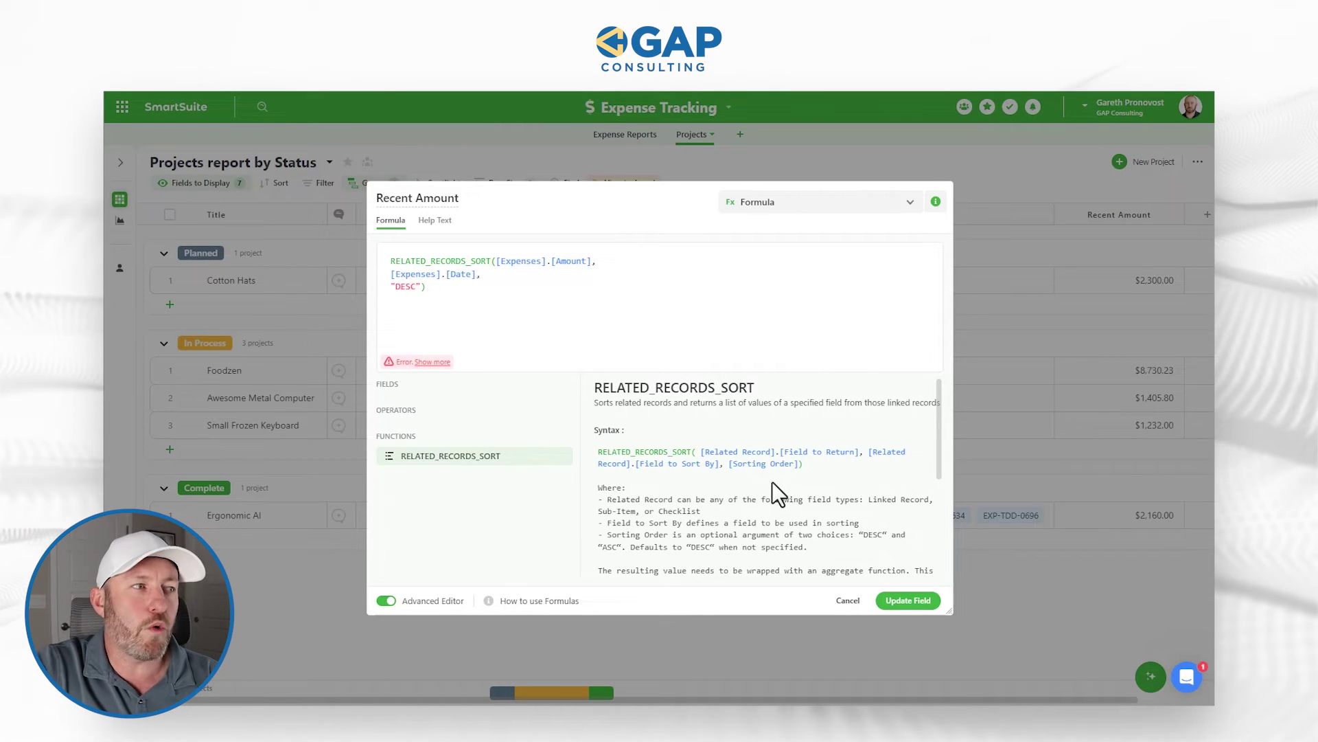
{"action": "scroll", "coordinate": [774, 484], "scroll_direction": "down", "scroll_amount": 1}
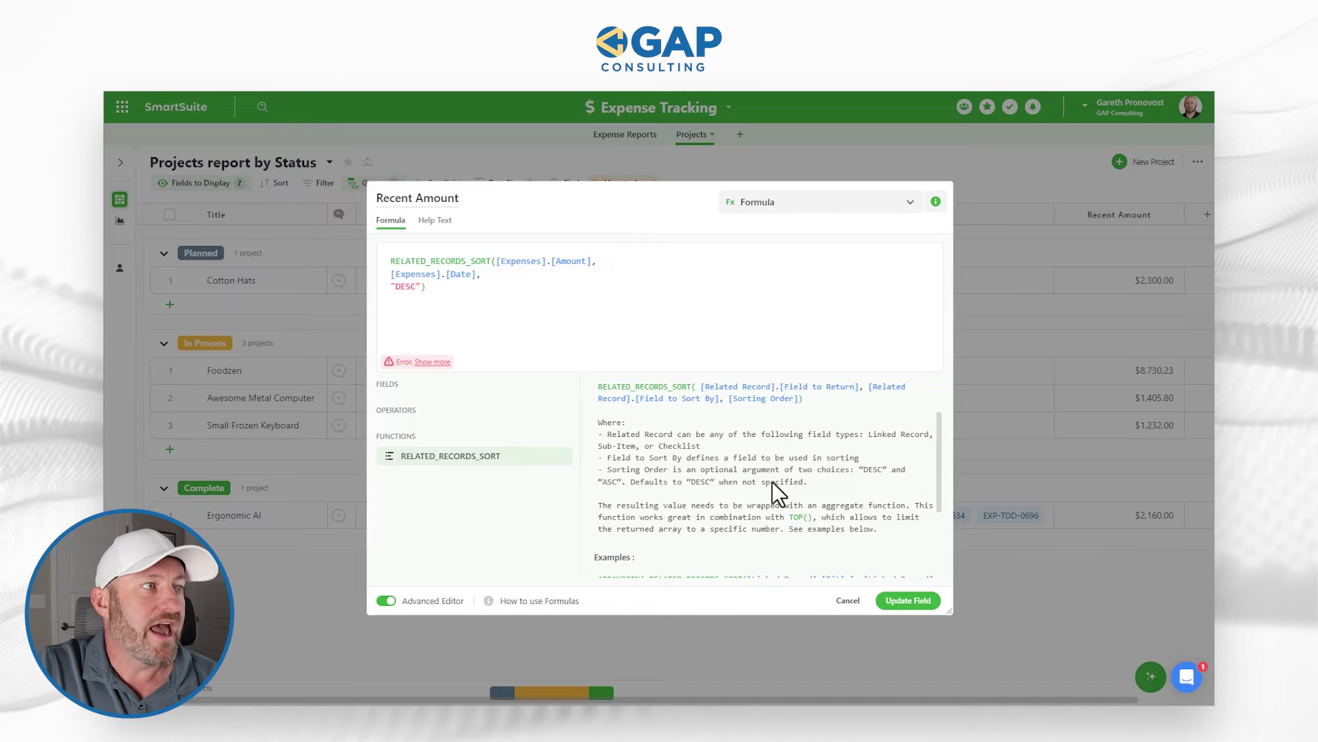
{"action": "scroll", "coordinate": [760, 485], "scroll_direction": "up", "scroll_amount": 1}
{"action": "scroll", "coordinate": [756, 480], "scroll_direction": "down", "scroll_amount": 3}
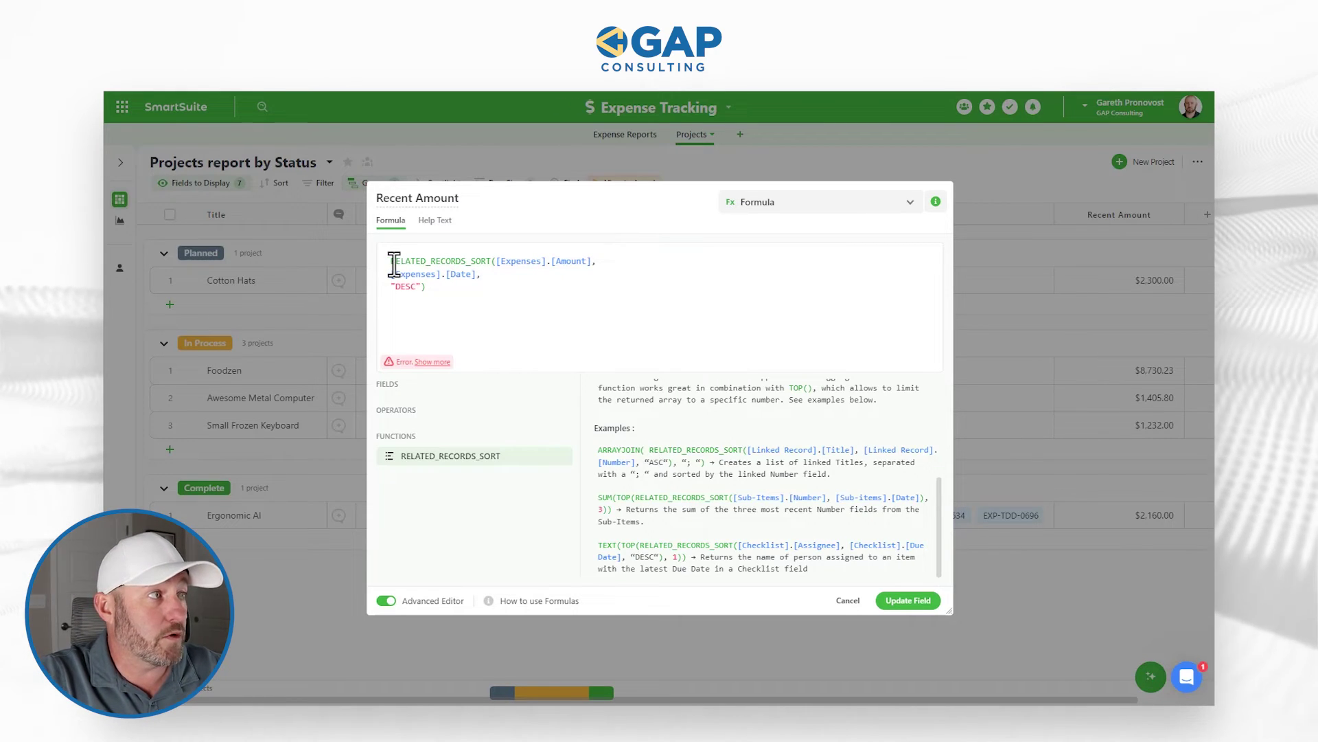
{"action": "key", "text": "Return"}
{"action": "key", "text": "Up"}
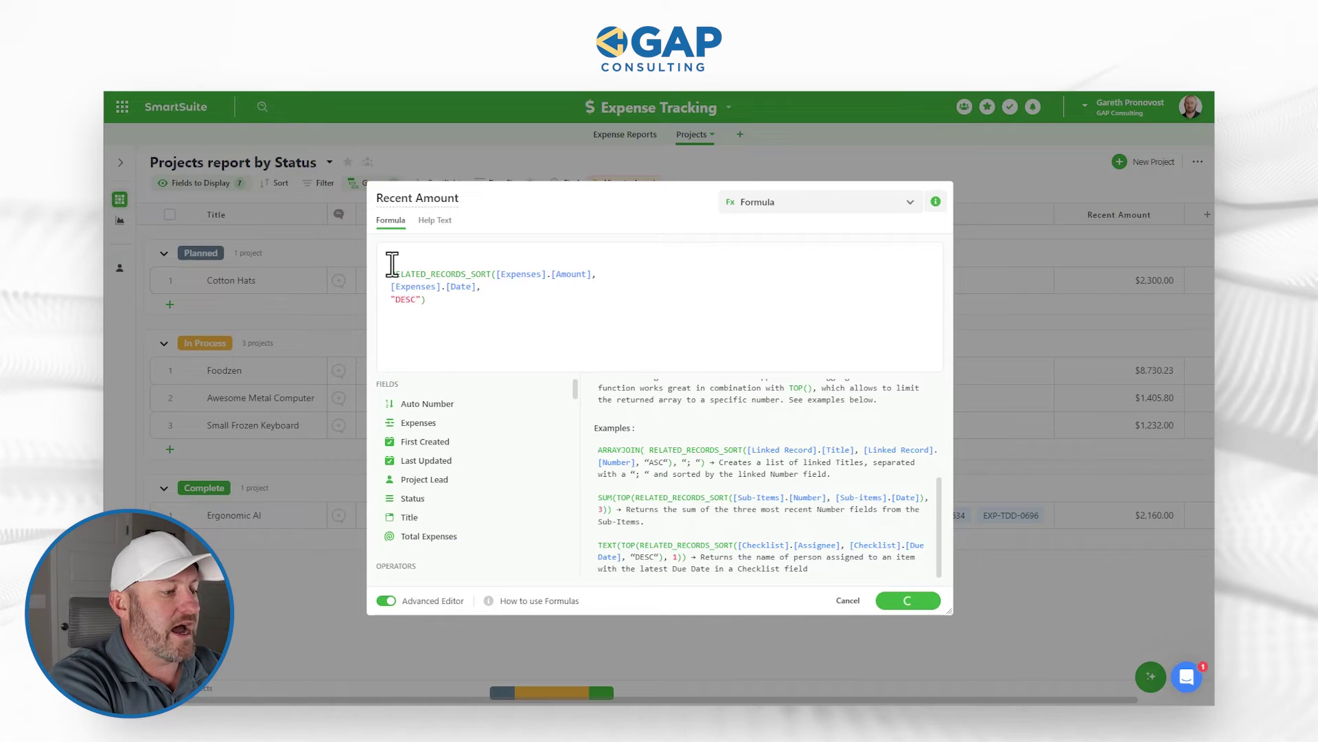
{"action": "type", "text": "ARRAYJOIN("}
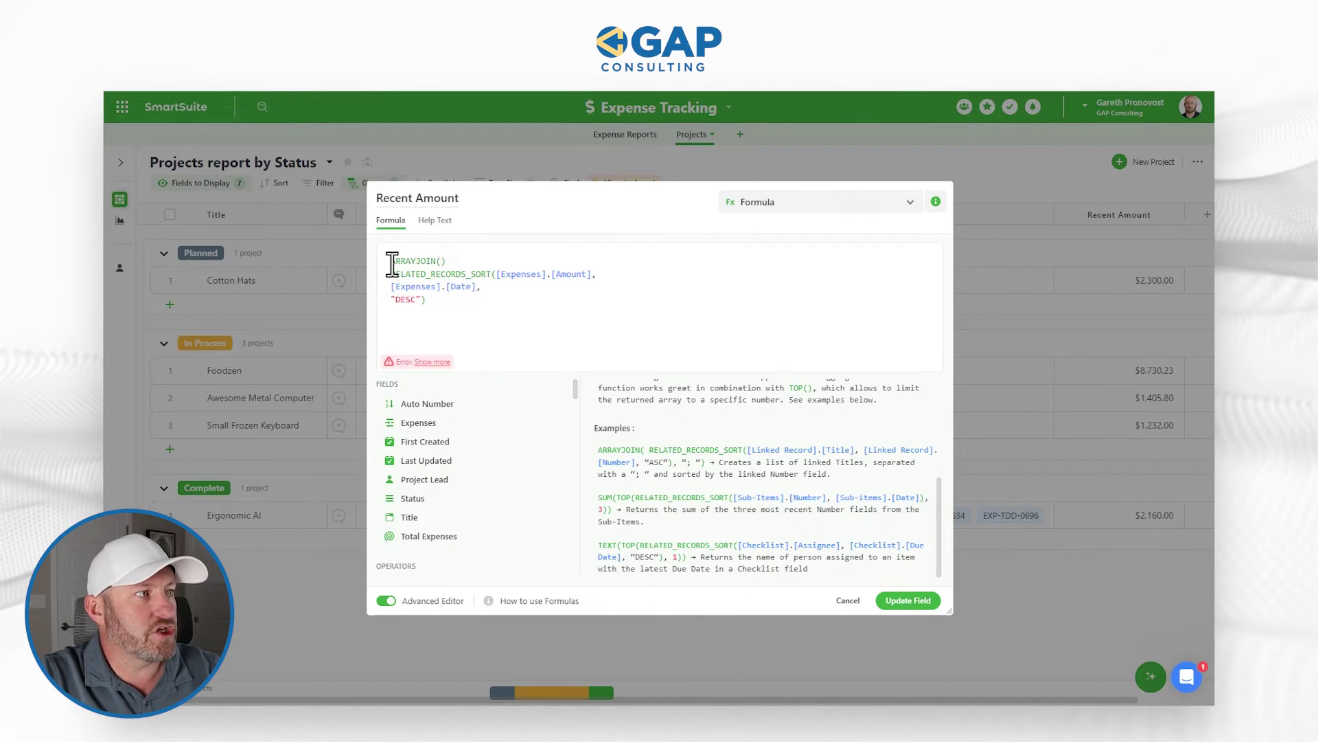
Add " | " as the ARRAYJOIN separator on its own line, close the function and save the updated Recent Amount field
{"action": "left_click", "coordinate": [439, 302]}
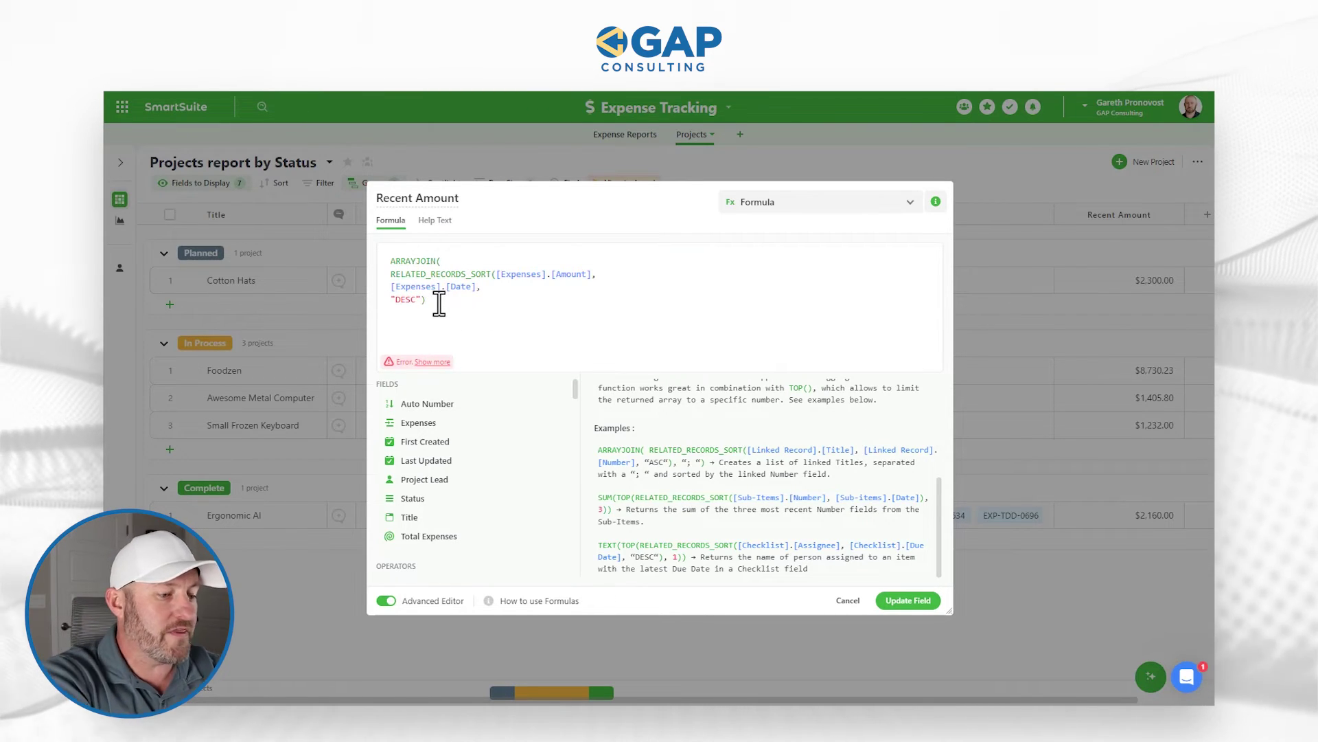
{"action": "type", "text": ","}
{"action": "key", "text": "Return"}
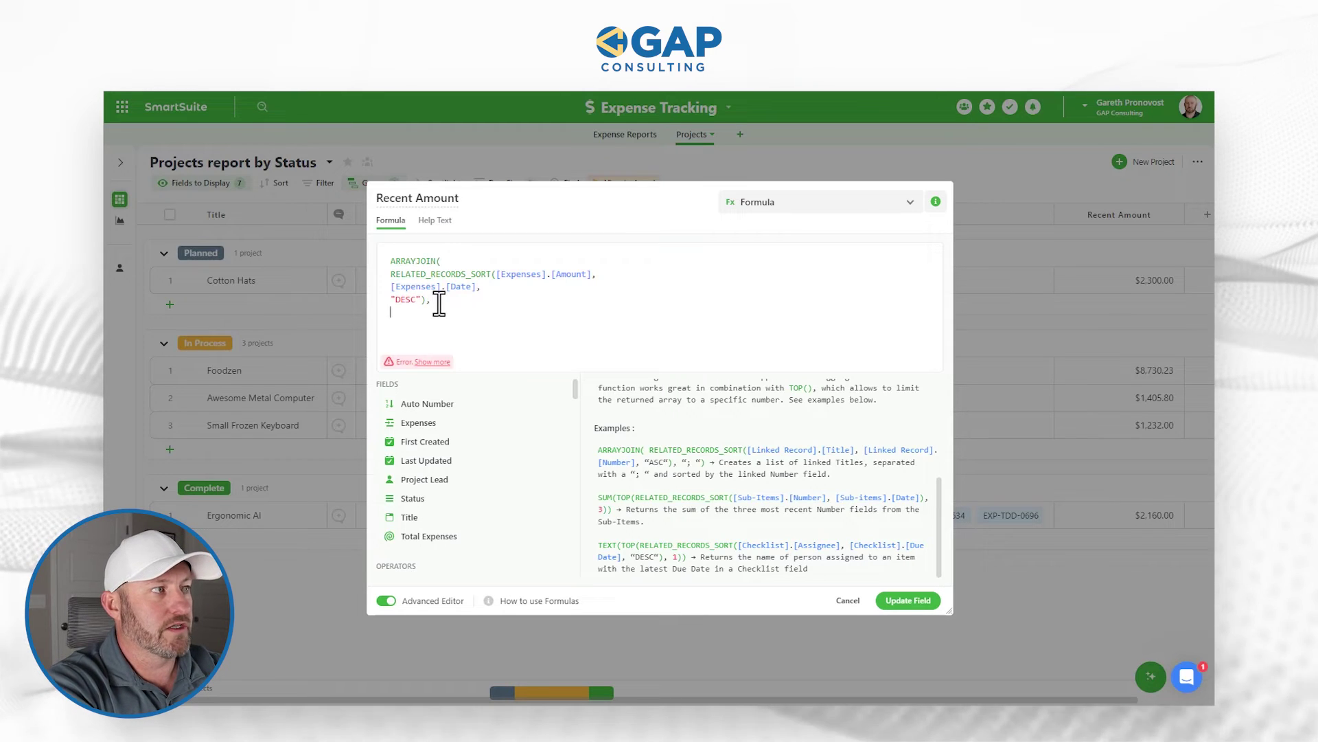
{"action": "type", "text": "\"\""}
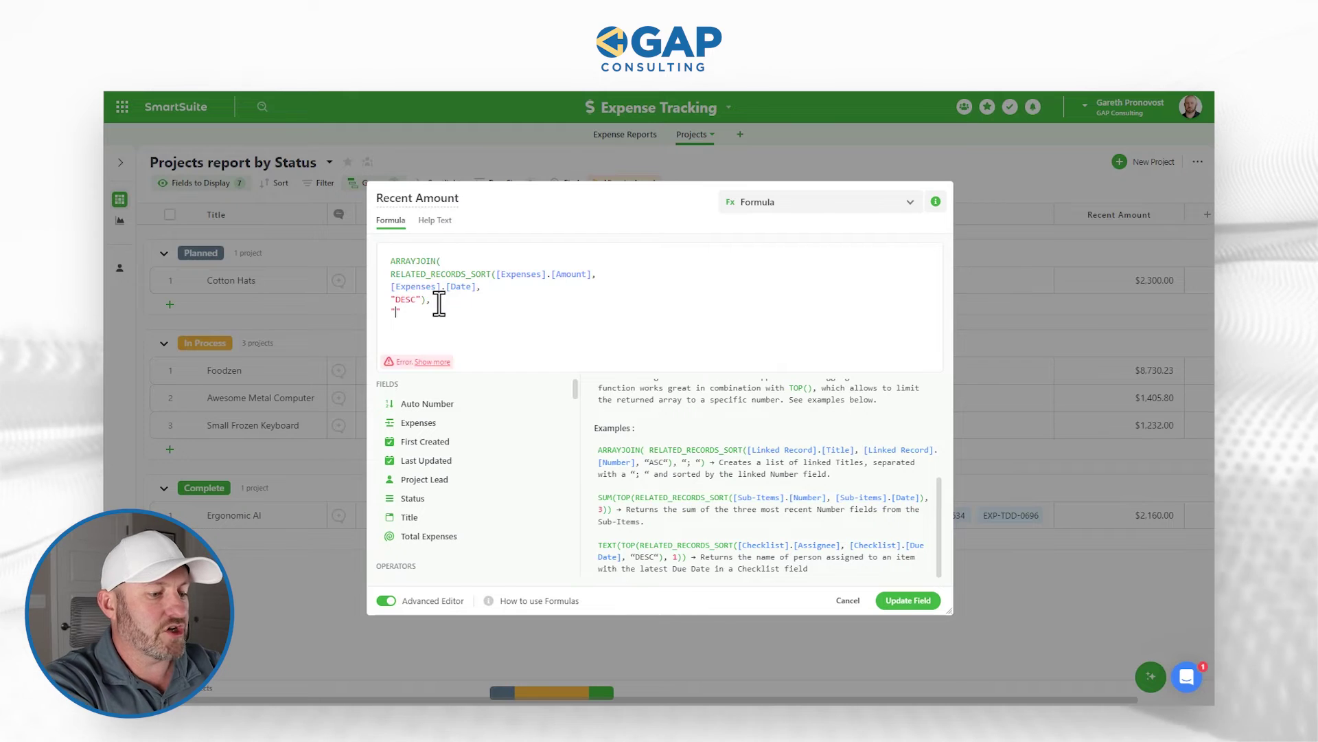
{"action": "type", "text": " |"}
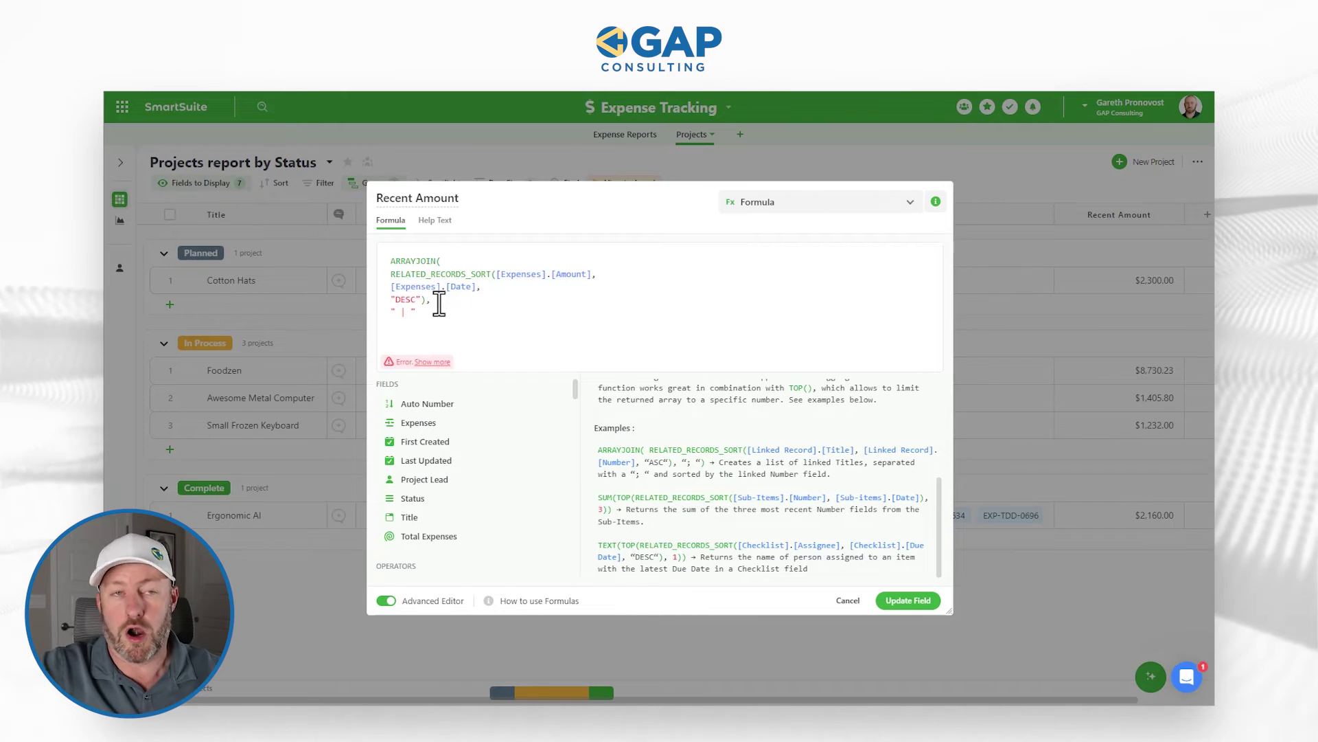
{"action": "left_click", "coordinate": [429, 317]}
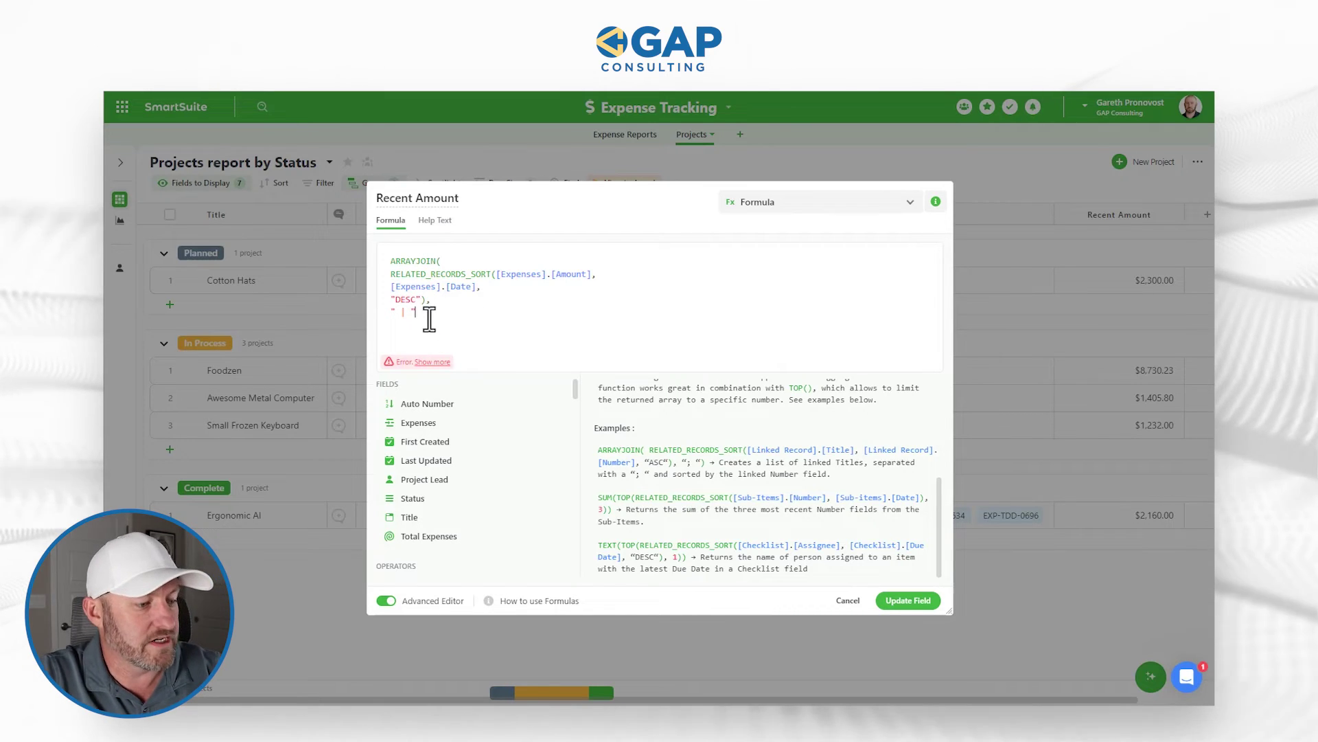
{"action": "type", "text": ")"}
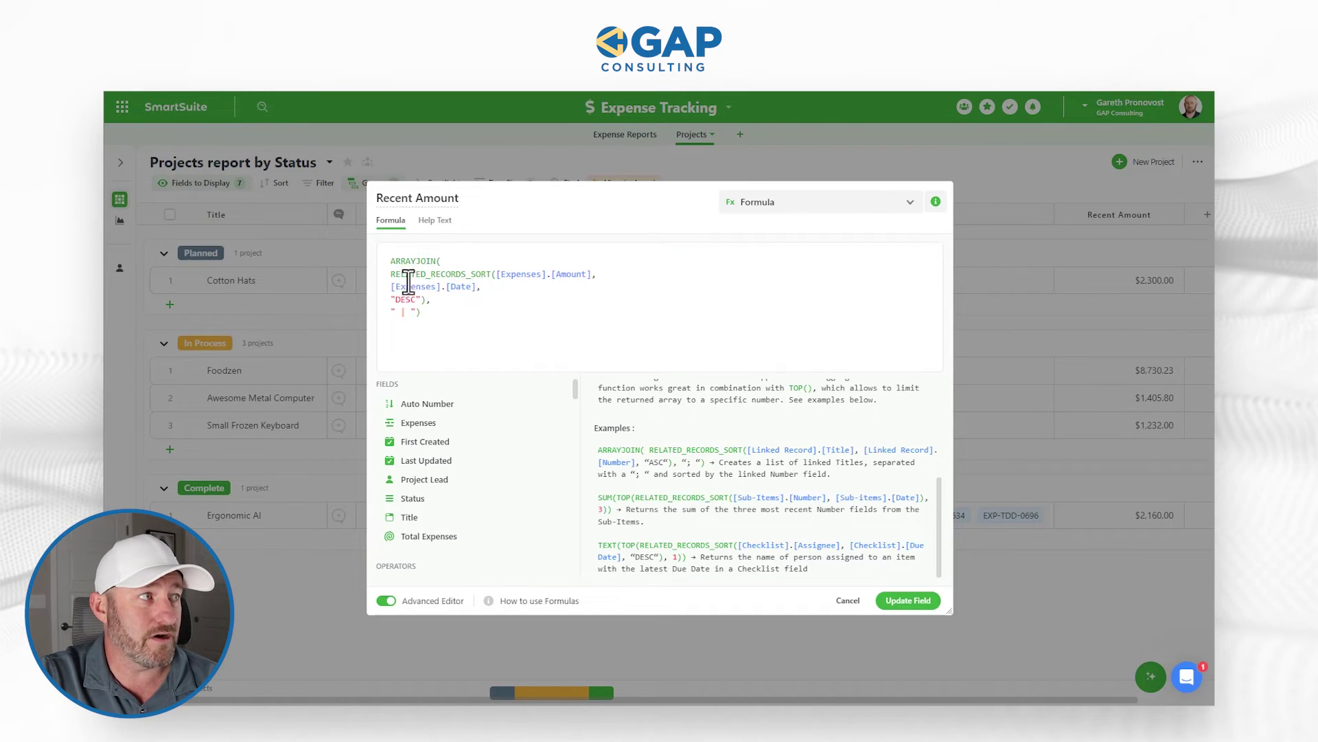
{"action": "left_click_drag", "start_coordinate": [389, 276], "coordinate": [449, 297]}
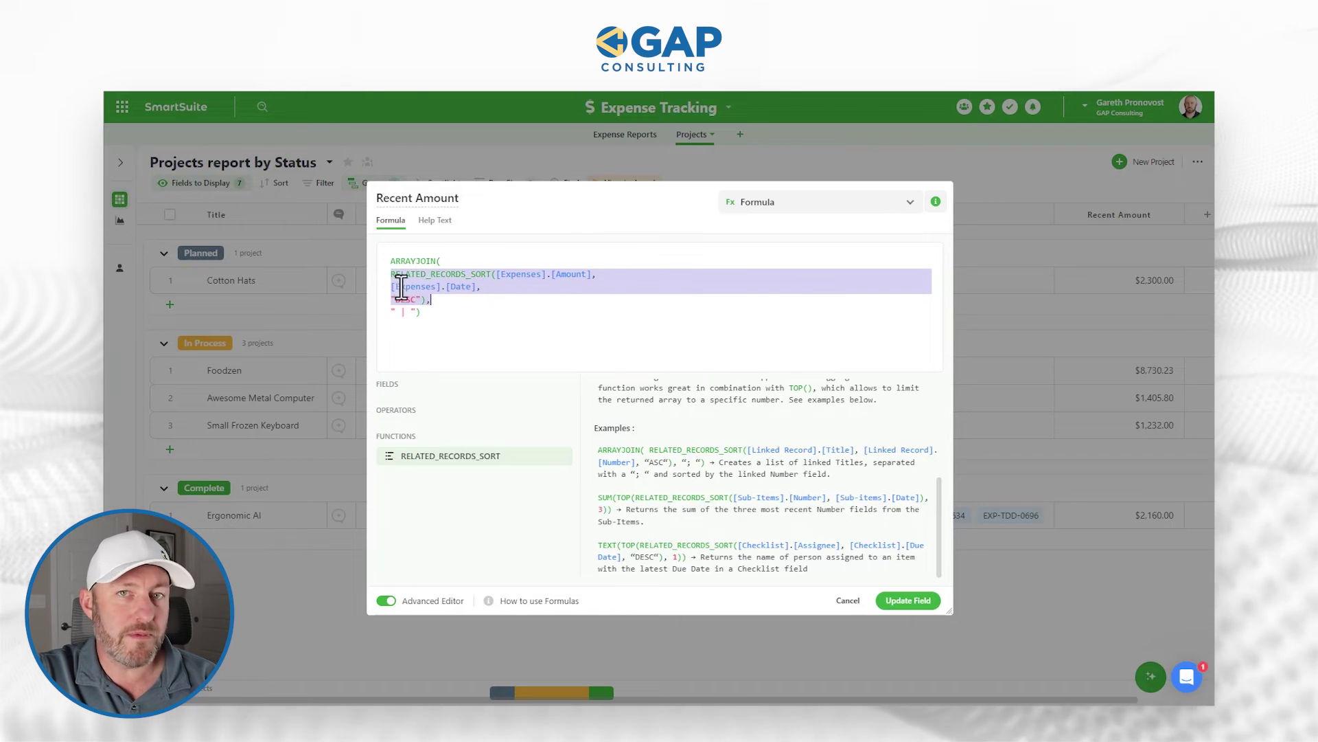
{"action": "left_click_drag", "start_coordinate": [401, 312], "coordinate": [412, 314]}
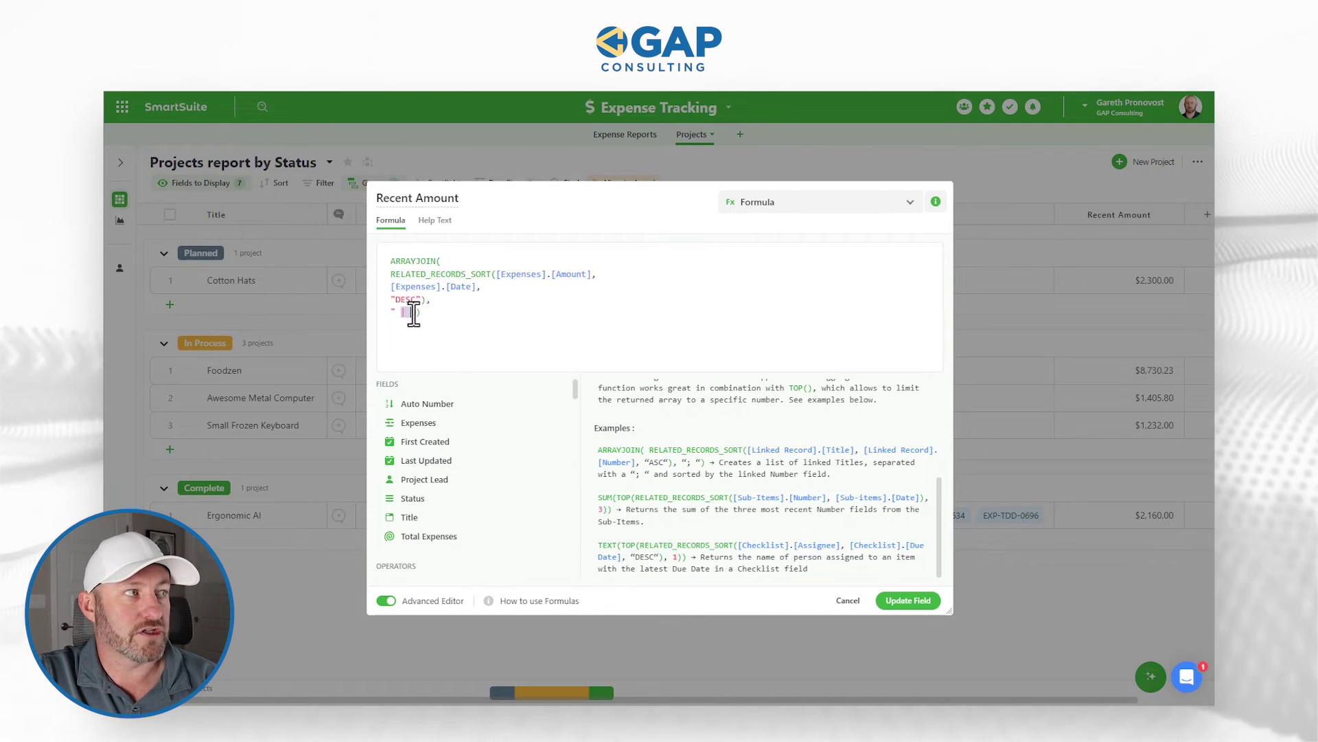
{"action": "left_click", "coordinate": [914, 602]}
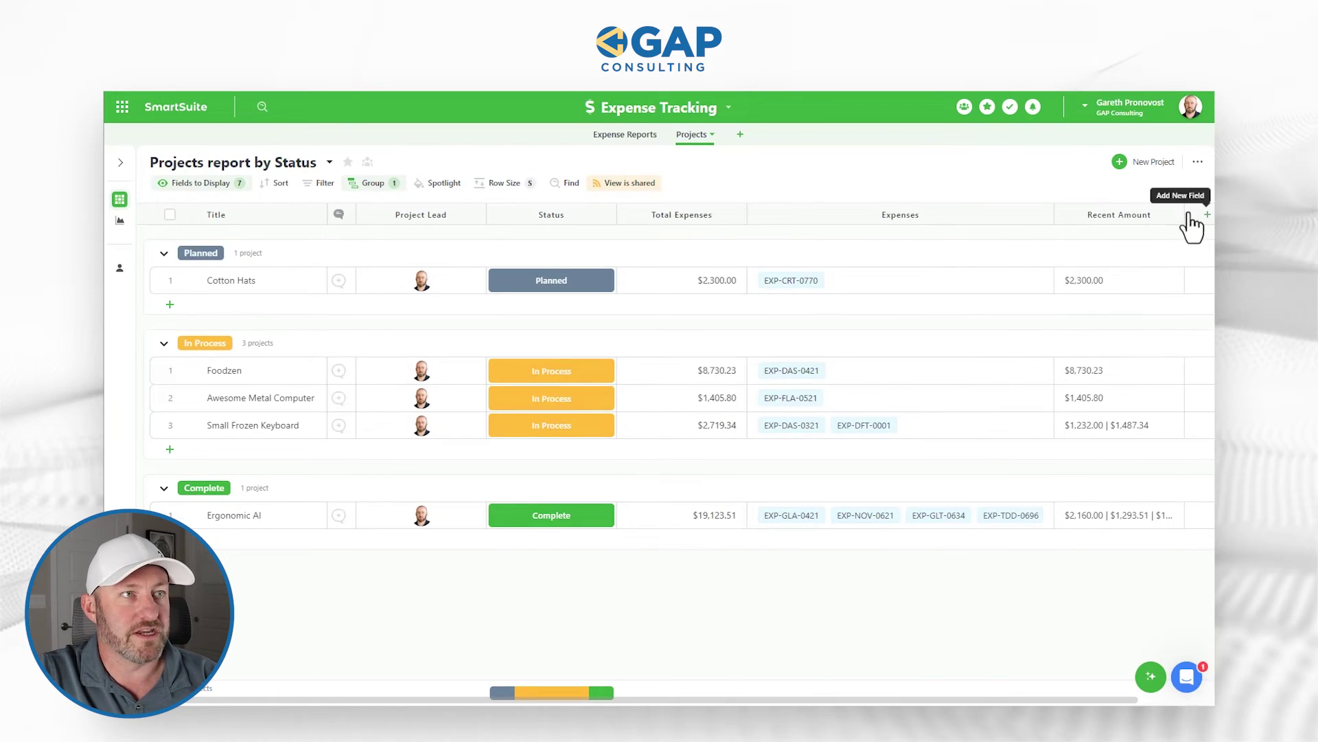
Widen the Recent Amount column and check the joined amounts of the Ergonomic AI project
{"action": "left_click_drag", "start_coordinate": [1185, 213], "coordinate": [1249, 214]}
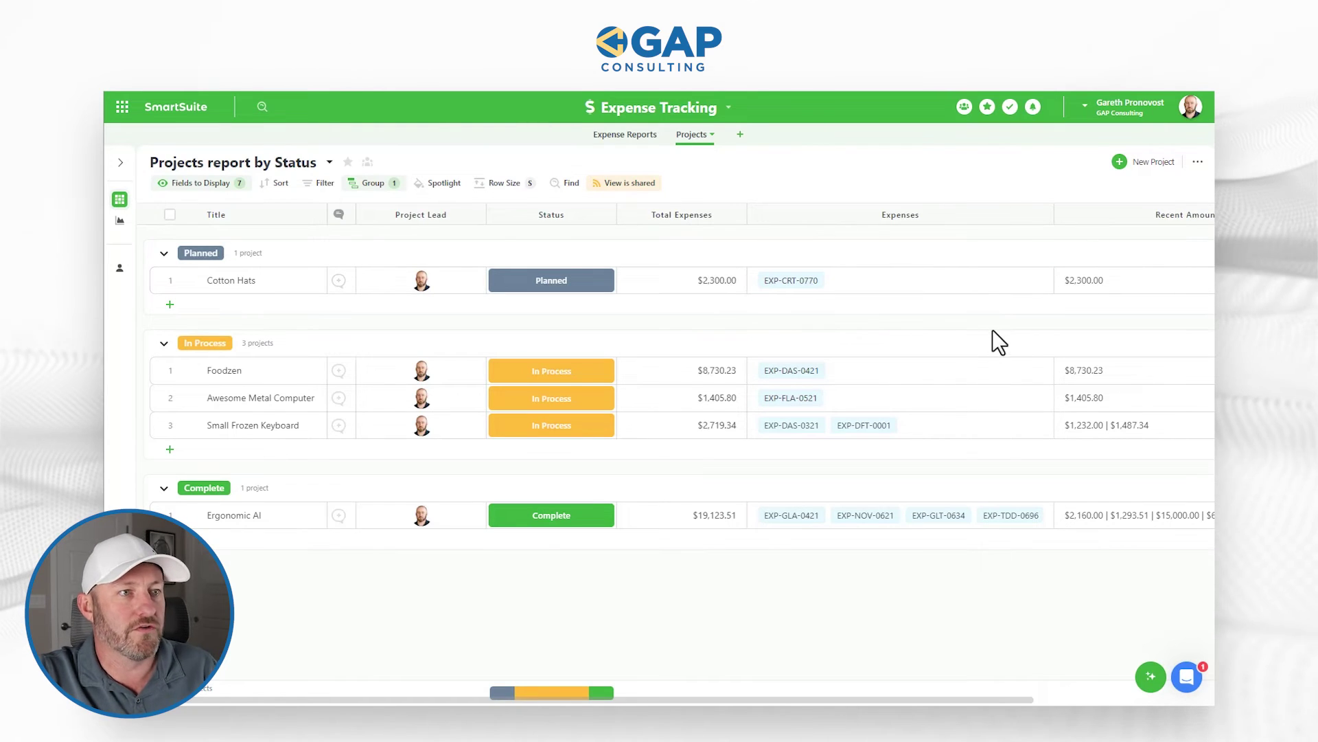
{"action": "scroll", "coordinate": [993, 332], "scroll_direction": "right", "scroll_amount": 3}
{"action": "left_click", "coordinate": [934, 520]}
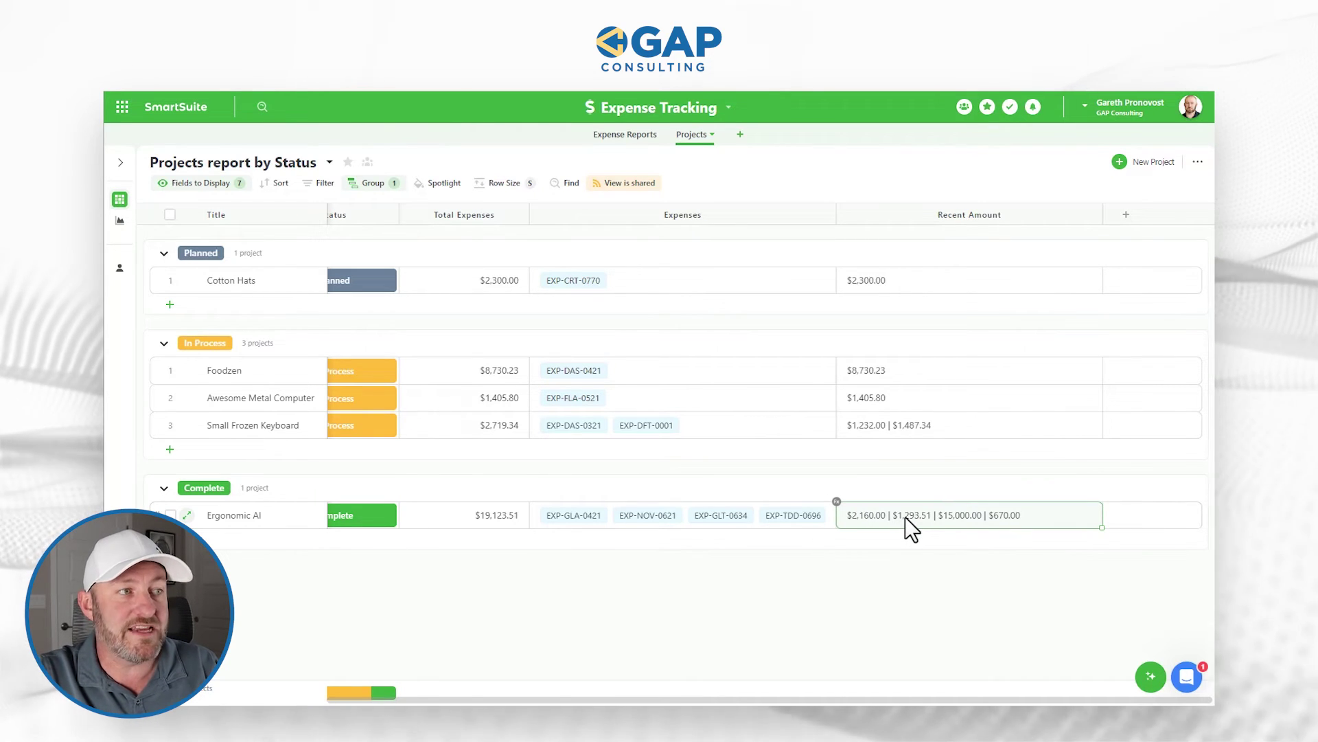
Compare the dates and amounts of Ergonomic AI's expense reports with the order of its joined amounts in the Projects table
{"action": "left_click", "coordinate": [620, 137]}
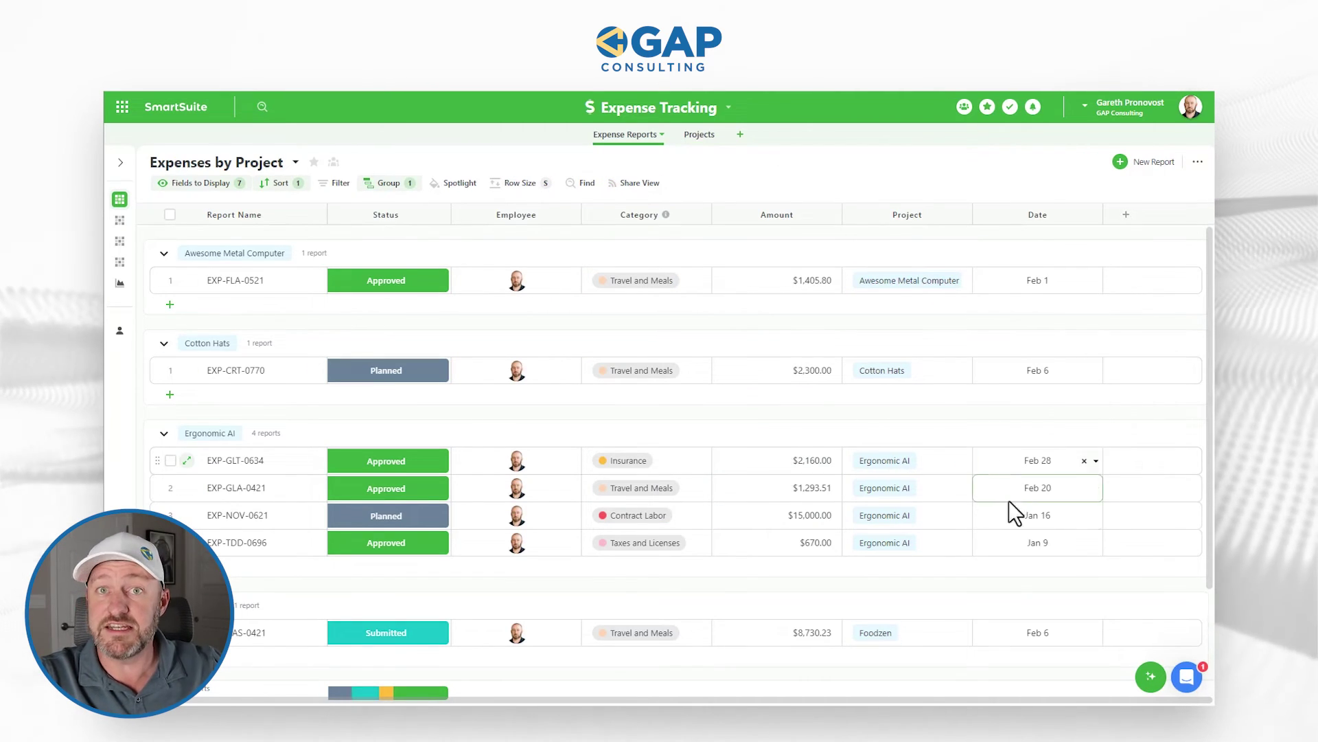
{"action": "left_click", "coordinate": [782, 462]}
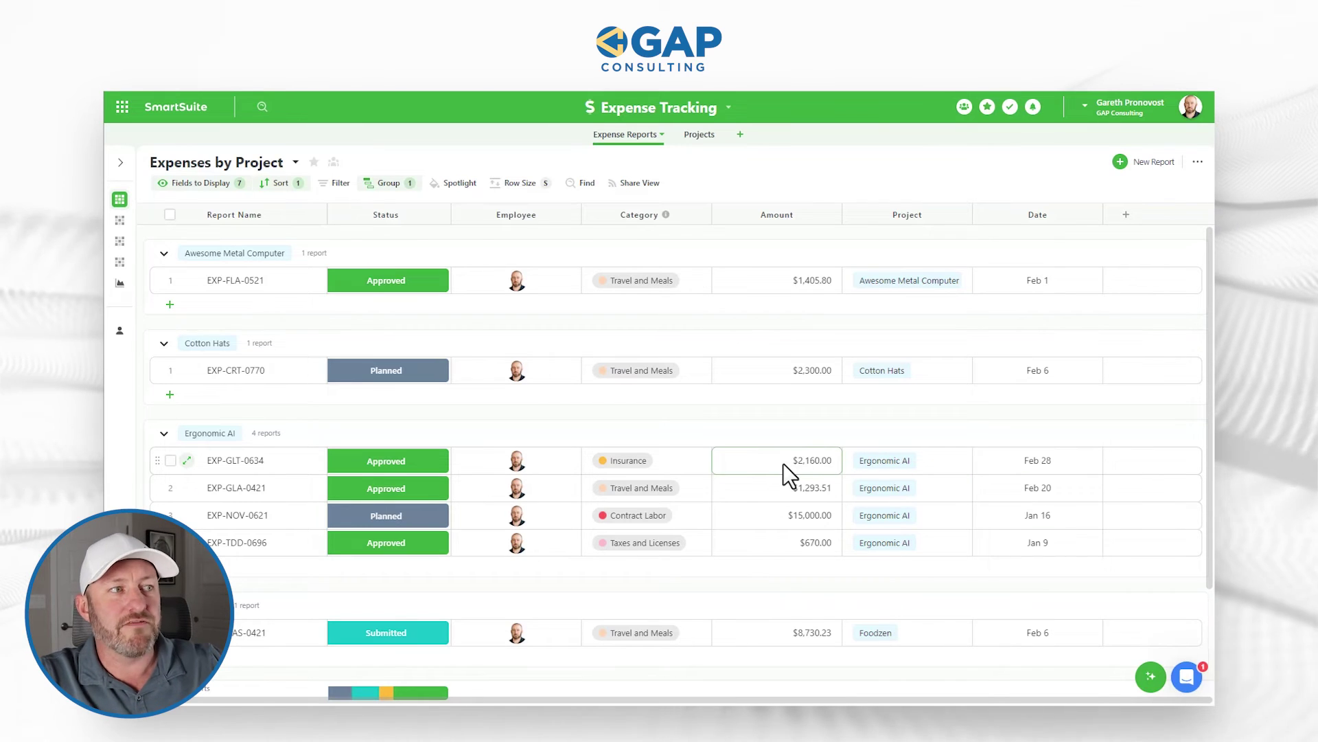
{"action": "left_click", "coordinate": [767, 489]}
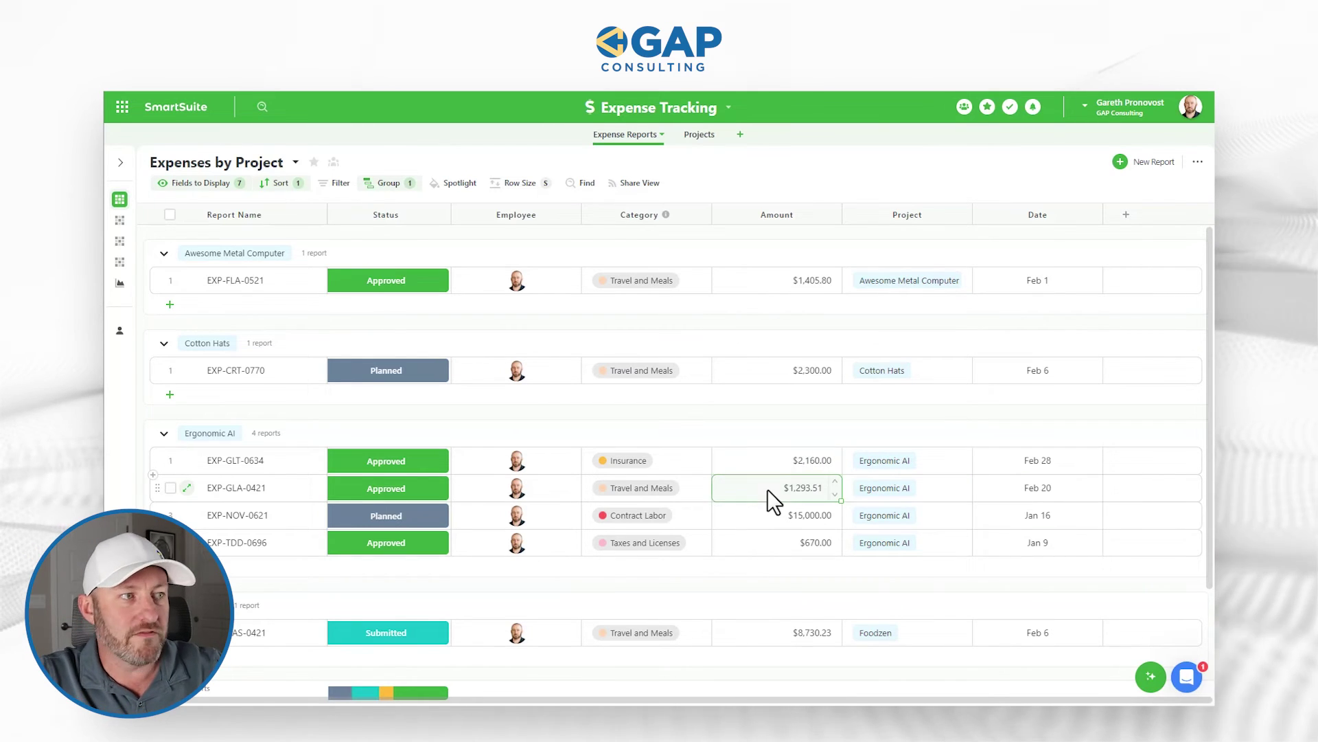
{"action": "left_click", "coordinate": [765, 517]}
{"action": "left_click", "coordinate": [773, 540]}
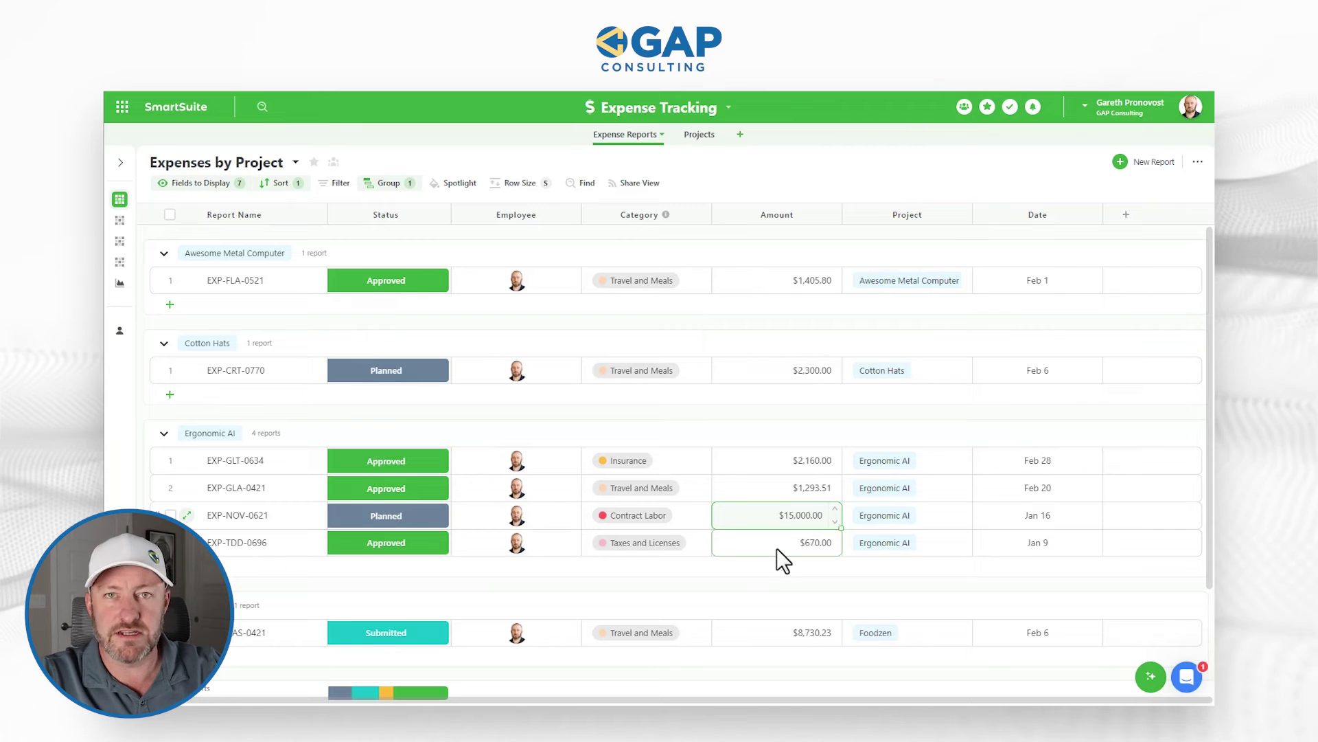
{"action": "left_click", "coordinate": [695, 135]}
{"action": "left_click", "coordinate": [1126, 517]}
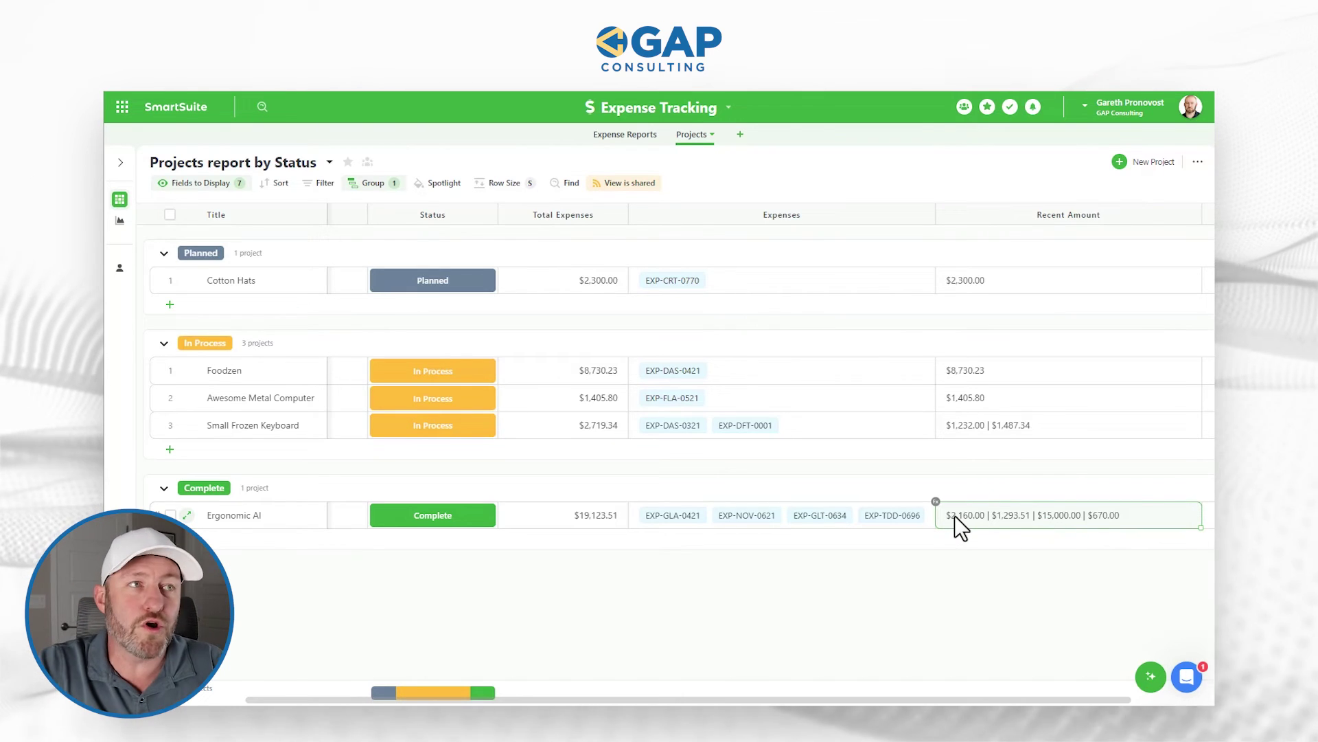
Reopen the Recent Amount formula and wrap RELATED_RECORDS_SORT in a TOP function limited to 3 records, inside ARRAYJOIN
{"action": "left_click", "coordinate": [1064, 213]}
{"action": "double_click", "coordinate": [1065, 213]}
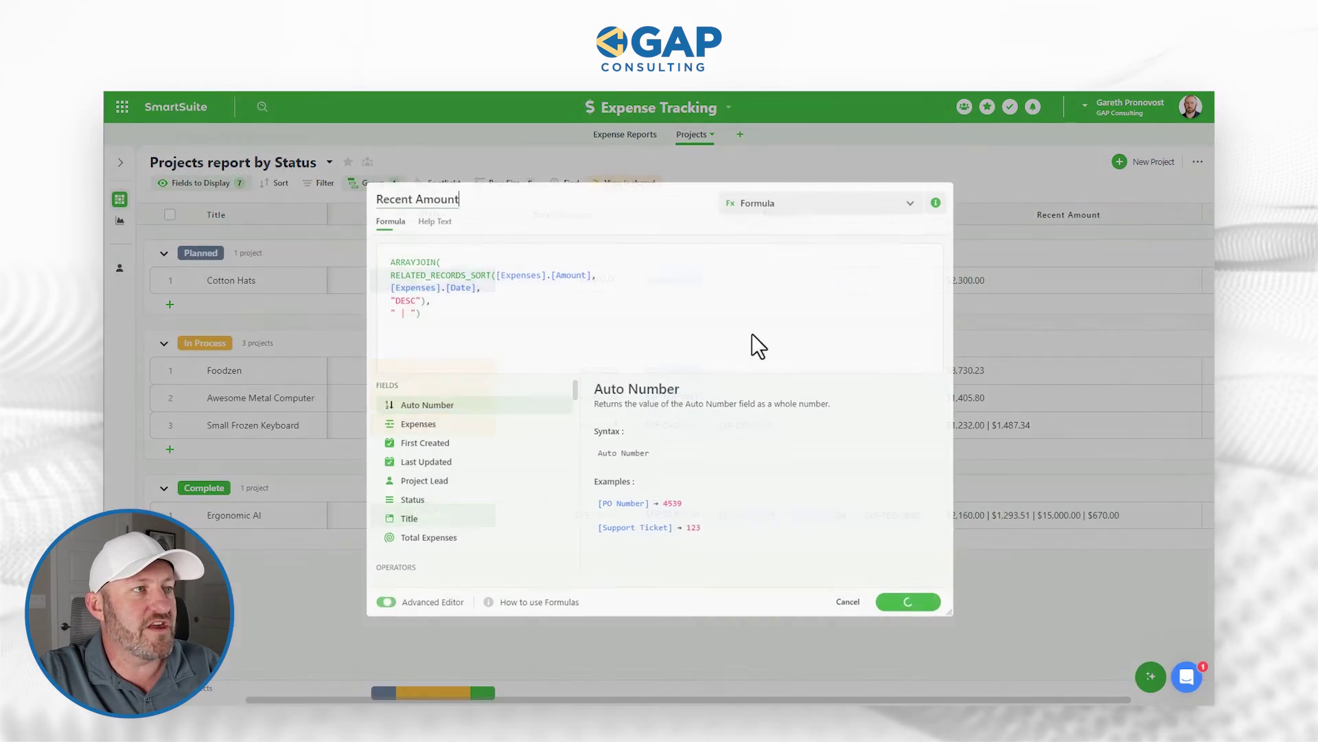
{"action": "left_click", "coordinate": [410, 285]}
{"action": "left_click_drag", "start_coordinate": [410, 285], "coordinate": [479, 291]}
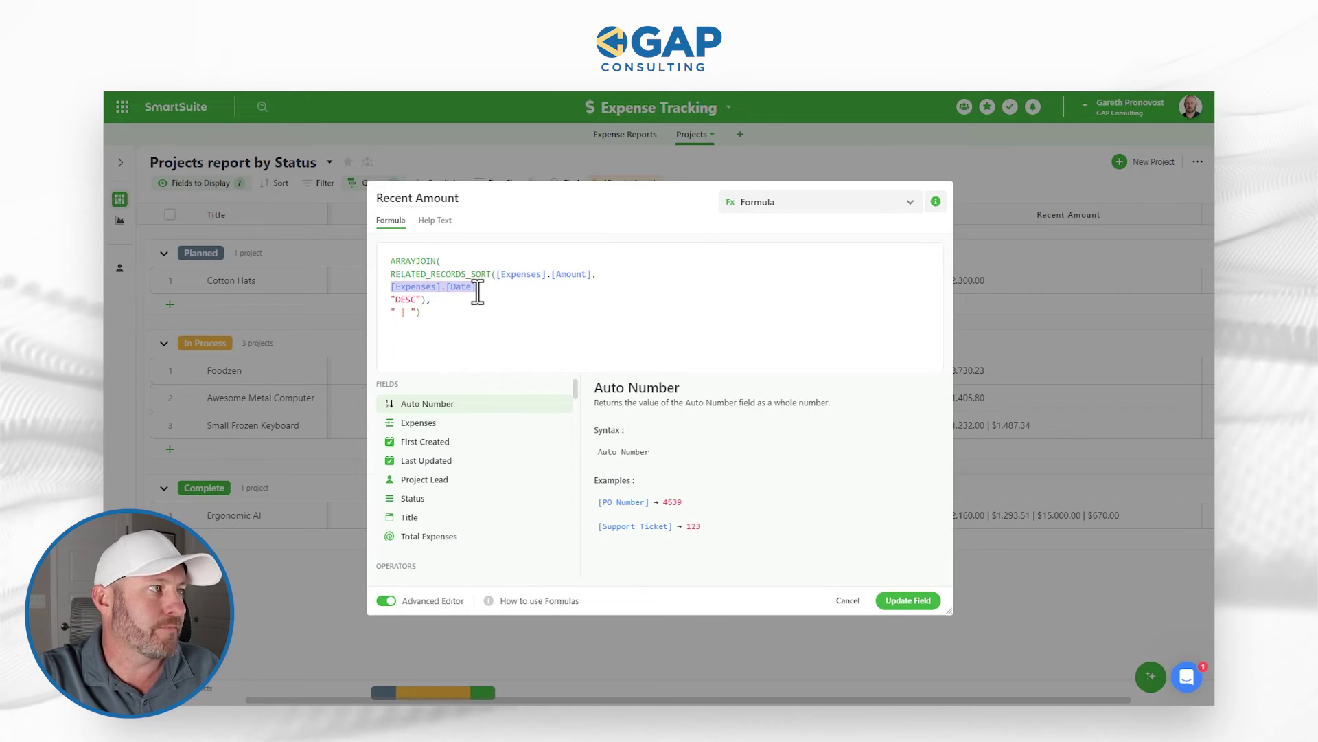
{"action": "left_click", "coordinate": [477, 292]}
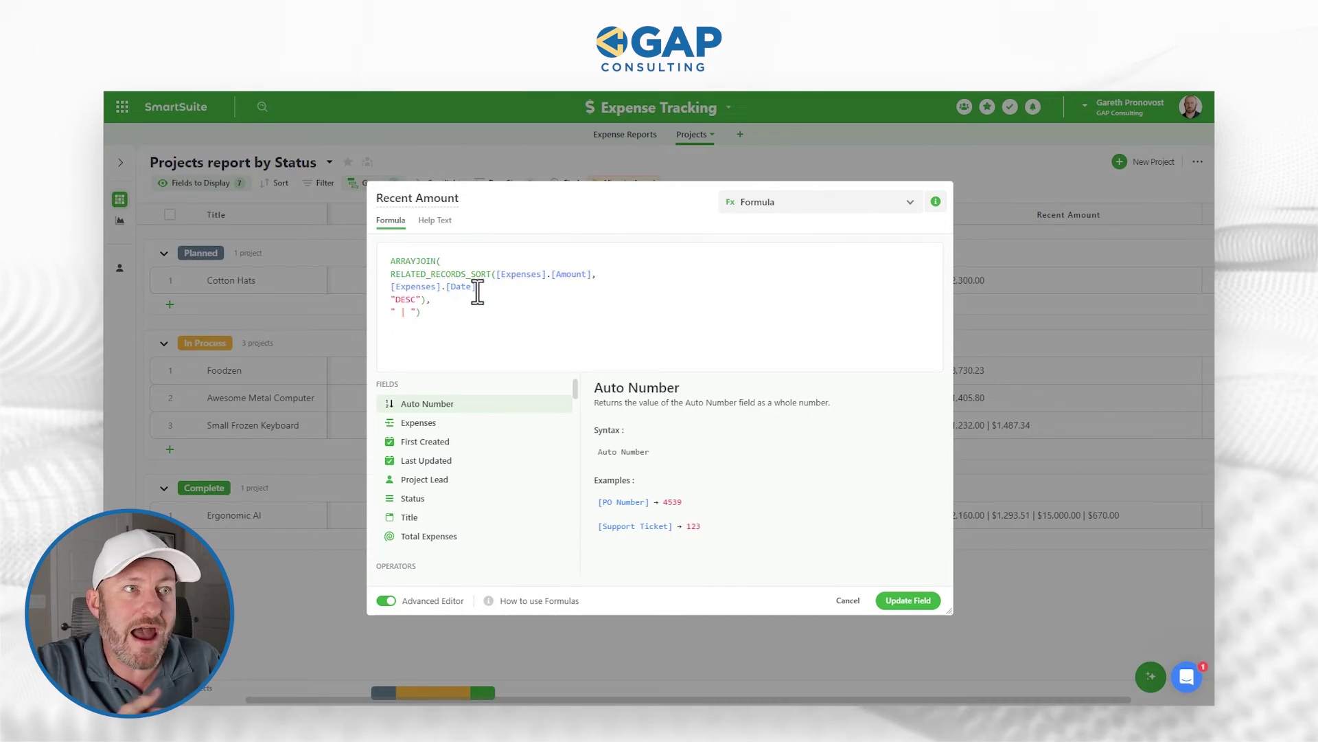
{"action": "left_click", "coordinate": [469, 263]}
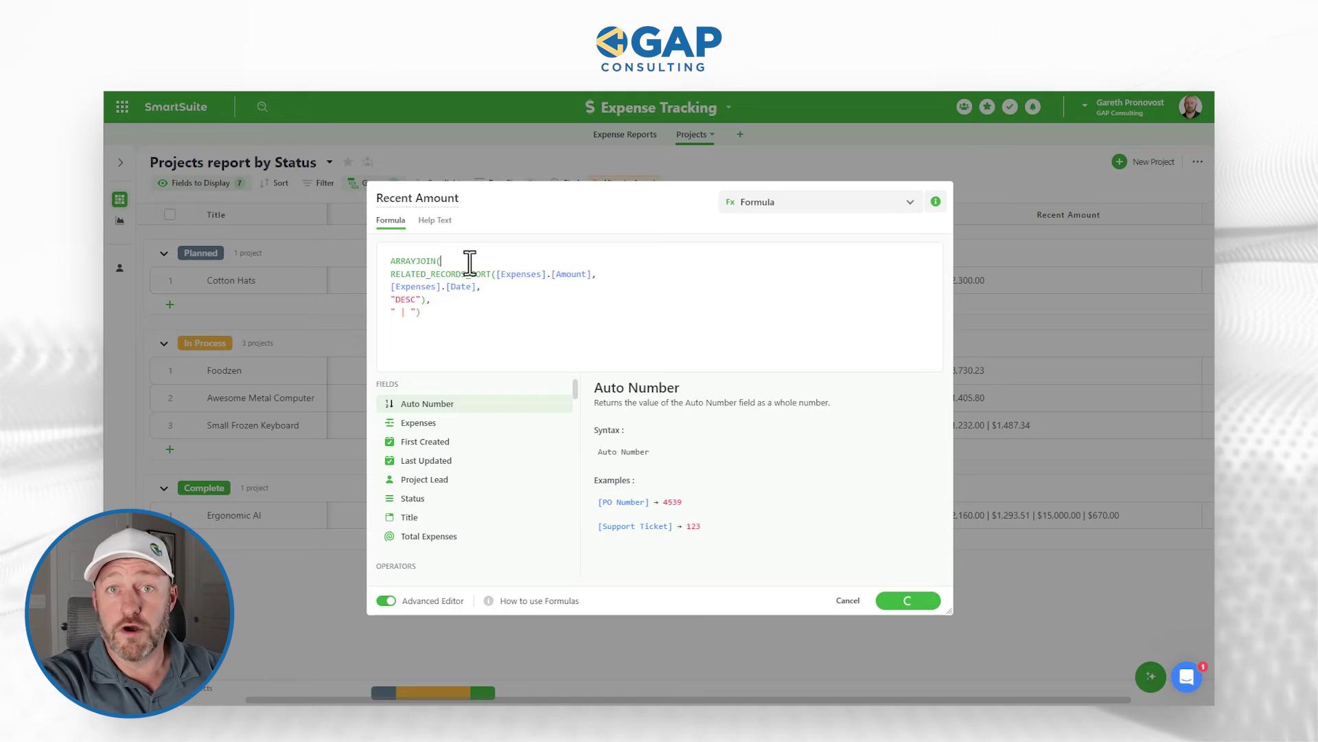
{"action": "key", "text": "Return"}
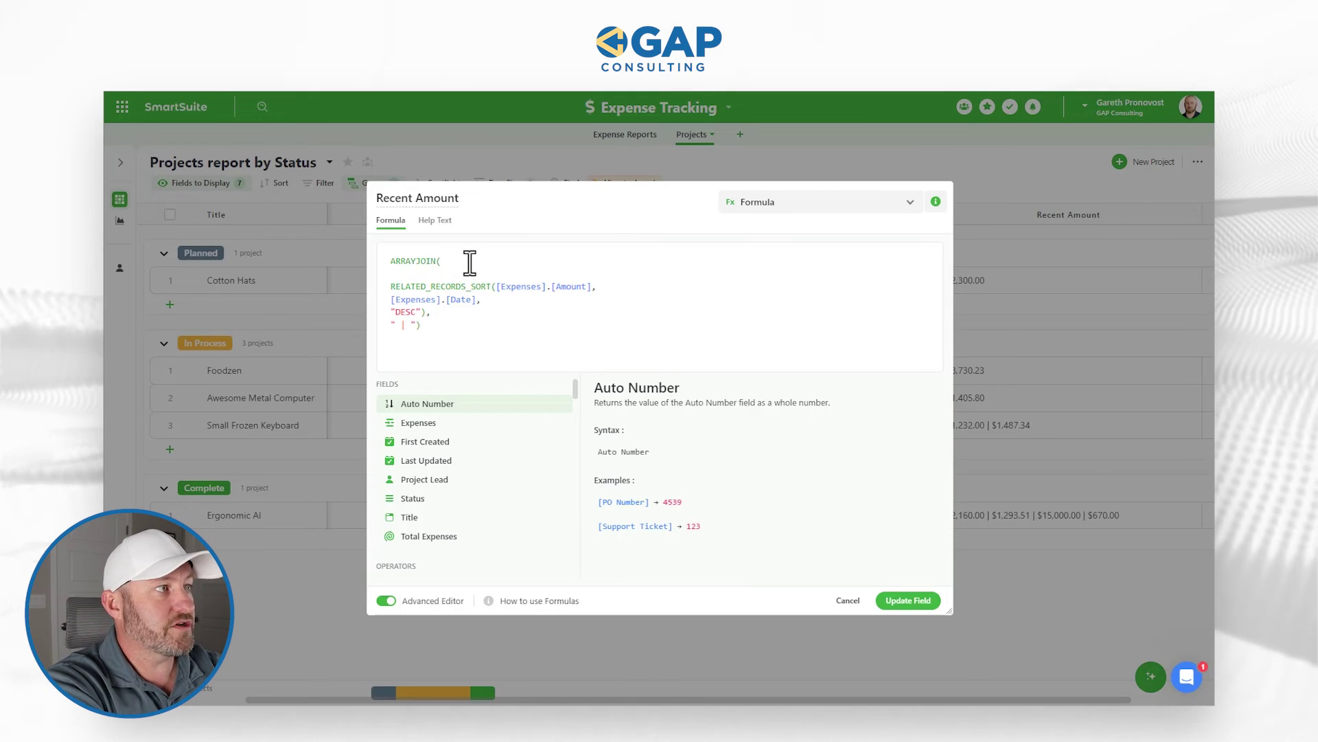
{"action": "type", "text": "TOP"}
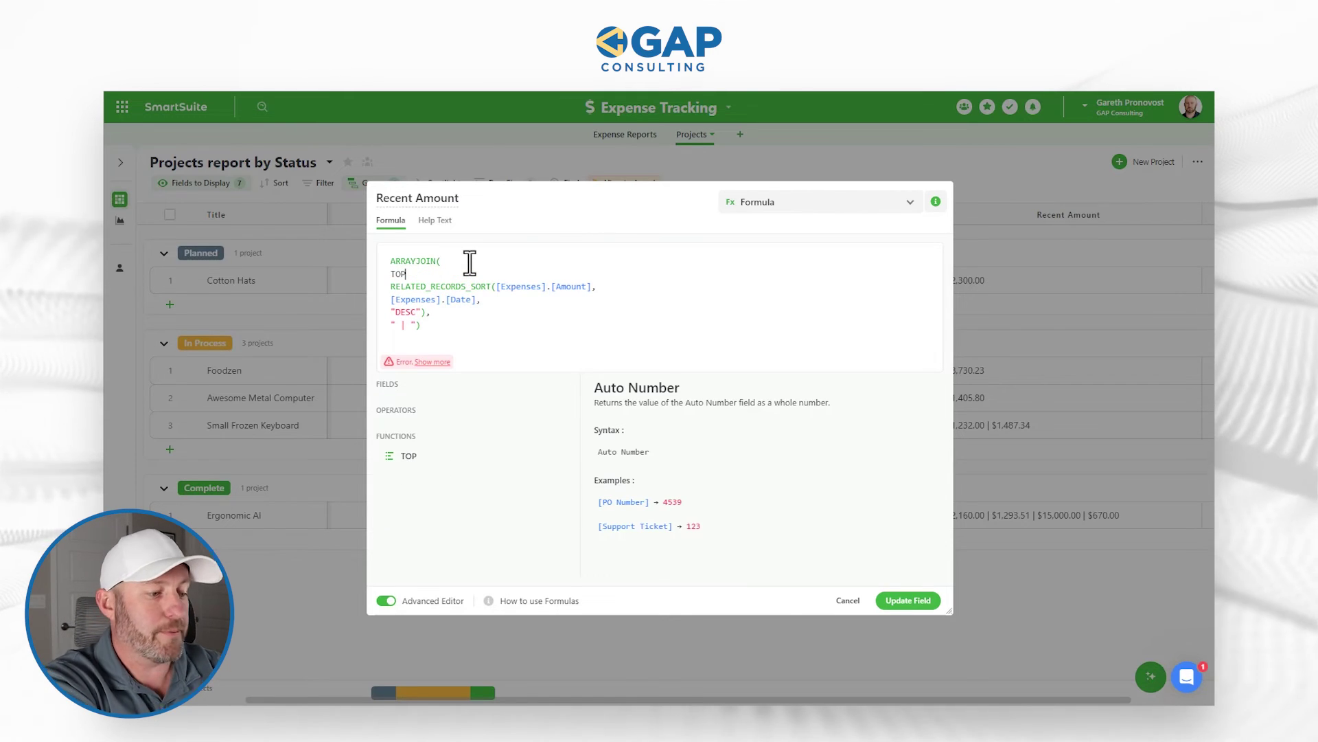
{"action": "type", "text": "("}
{"action": "key", "text": "Delete"}
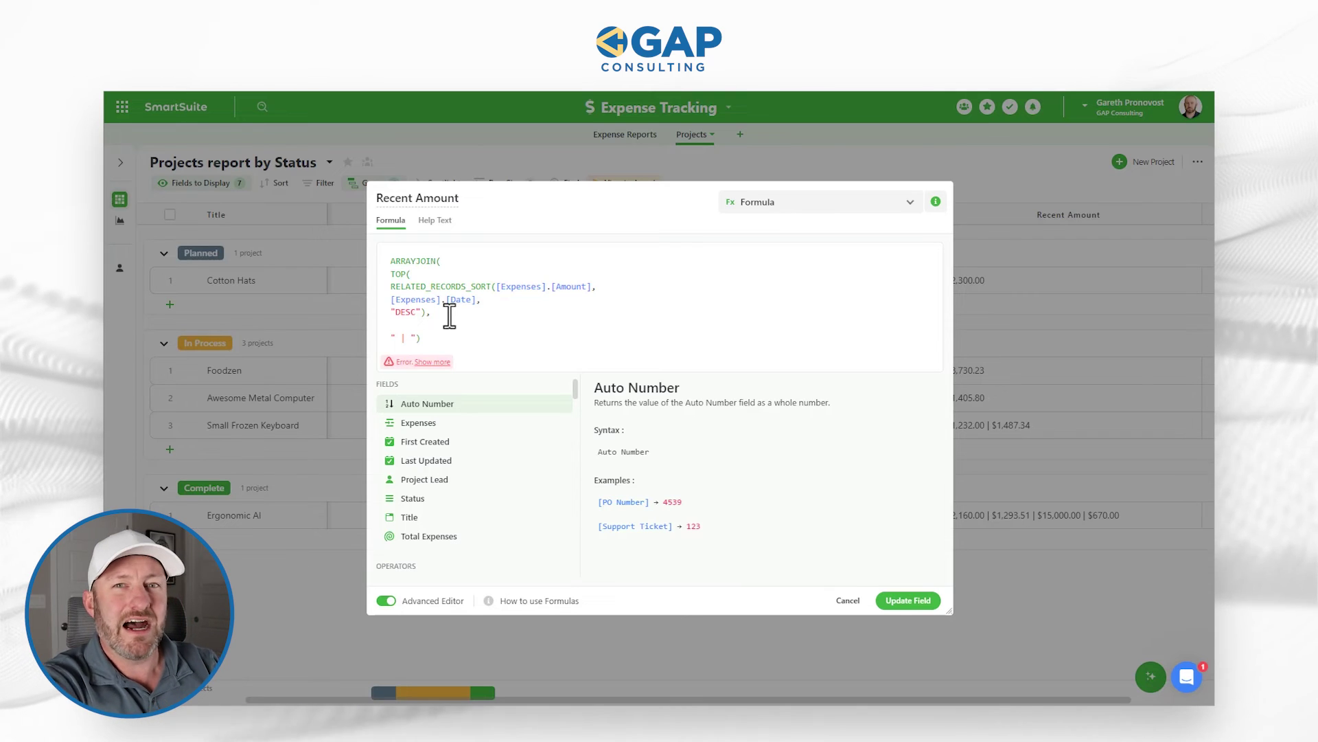
{"action": "type", "text": "3"}
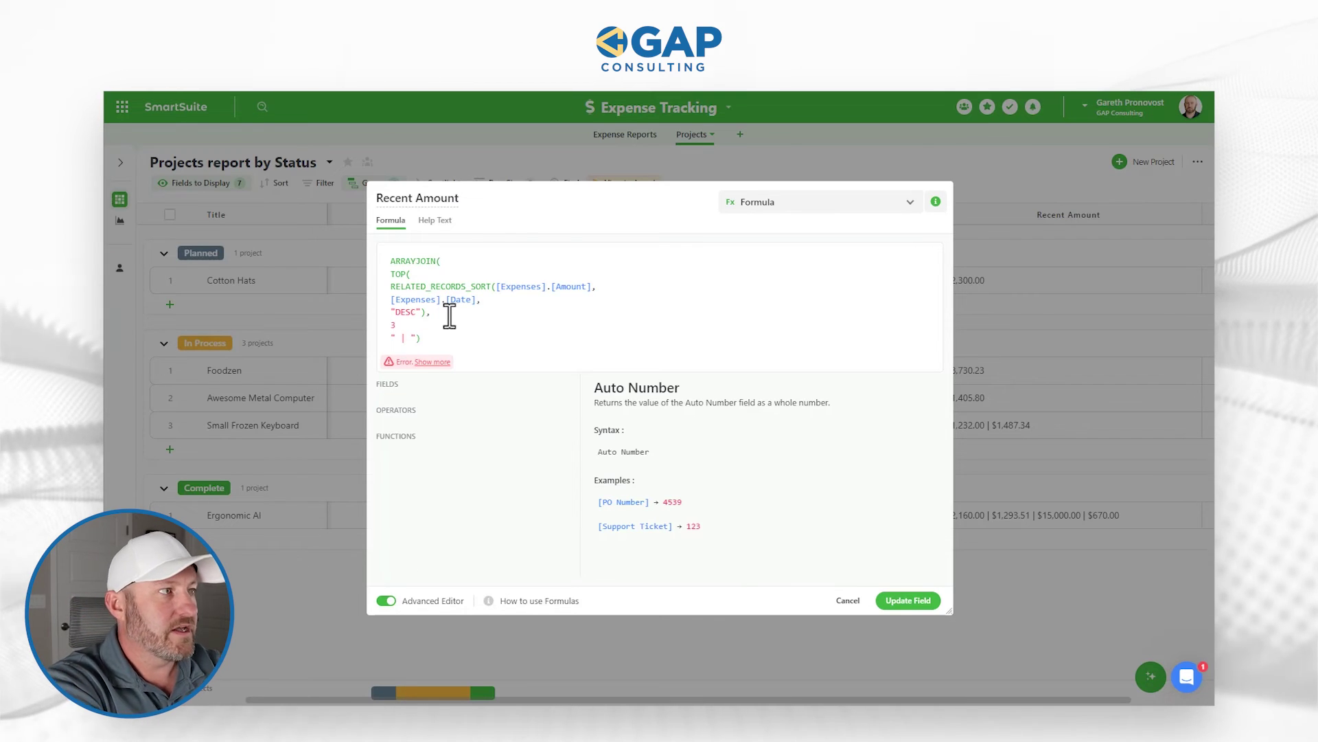
{"action": "type", "text": "),"}
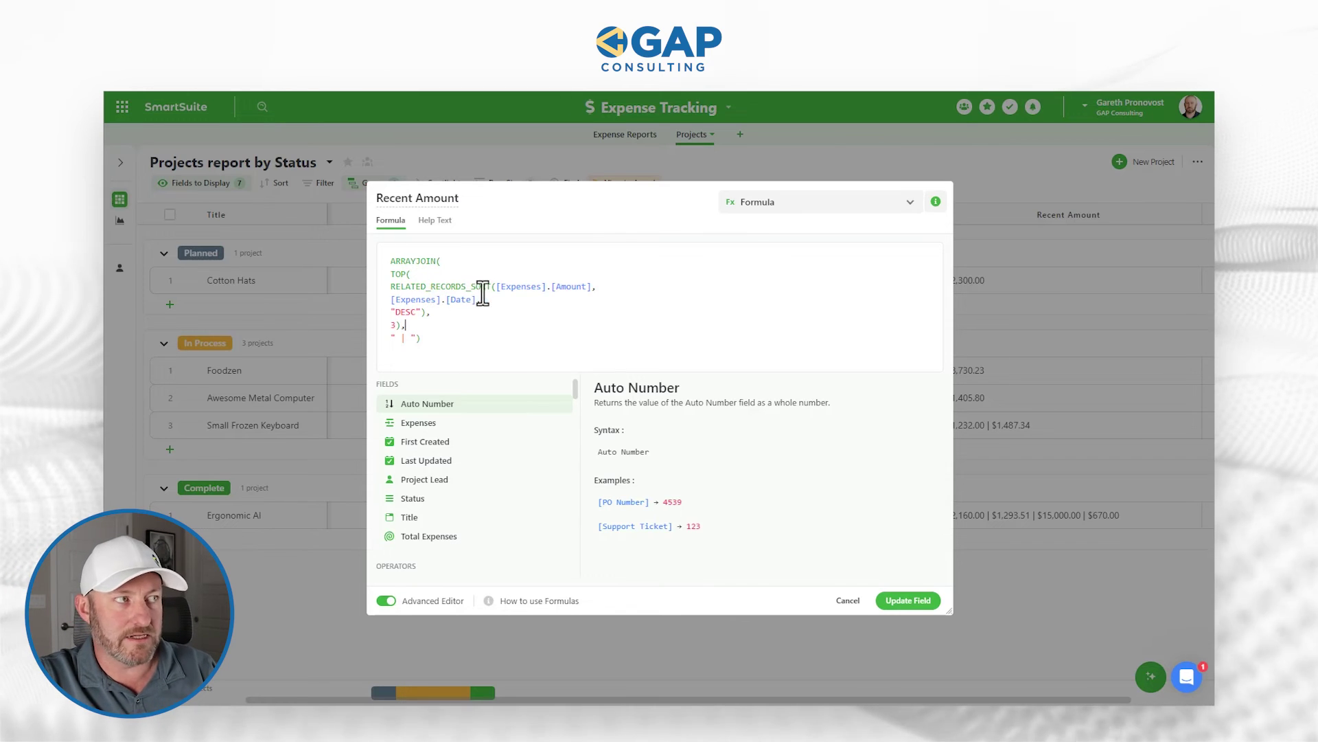
Review the RELATED_RECORDS_SORT expression that serves as the first argument of TOP
{"action": "left_click_drag", "start_coordinate": [492, 289], "coordinate": [425, 317]}
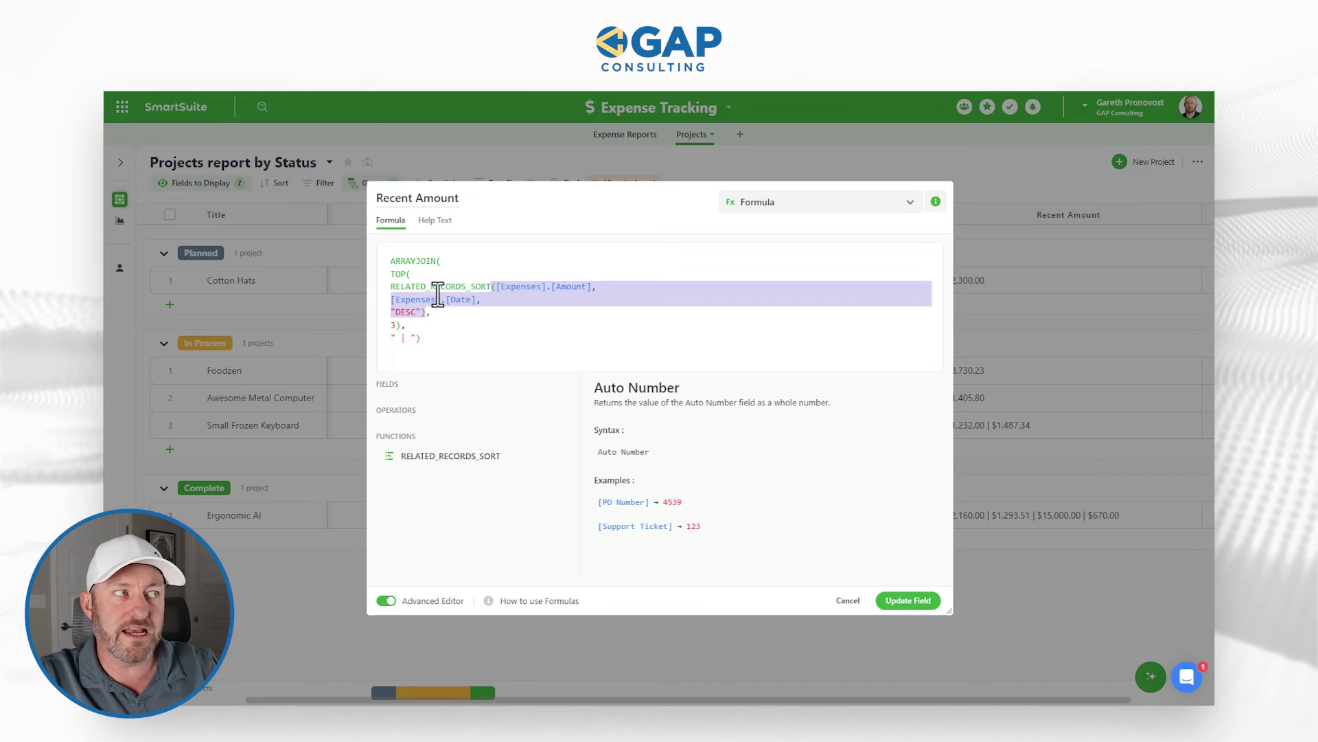
{"action": "left_click", "coordinate": [440, 317]}
{"action": "type", "text": "),"}
{"action": "left_click_drag", "start_coordinate": [426, 314], "coordinate": [391, 286]}
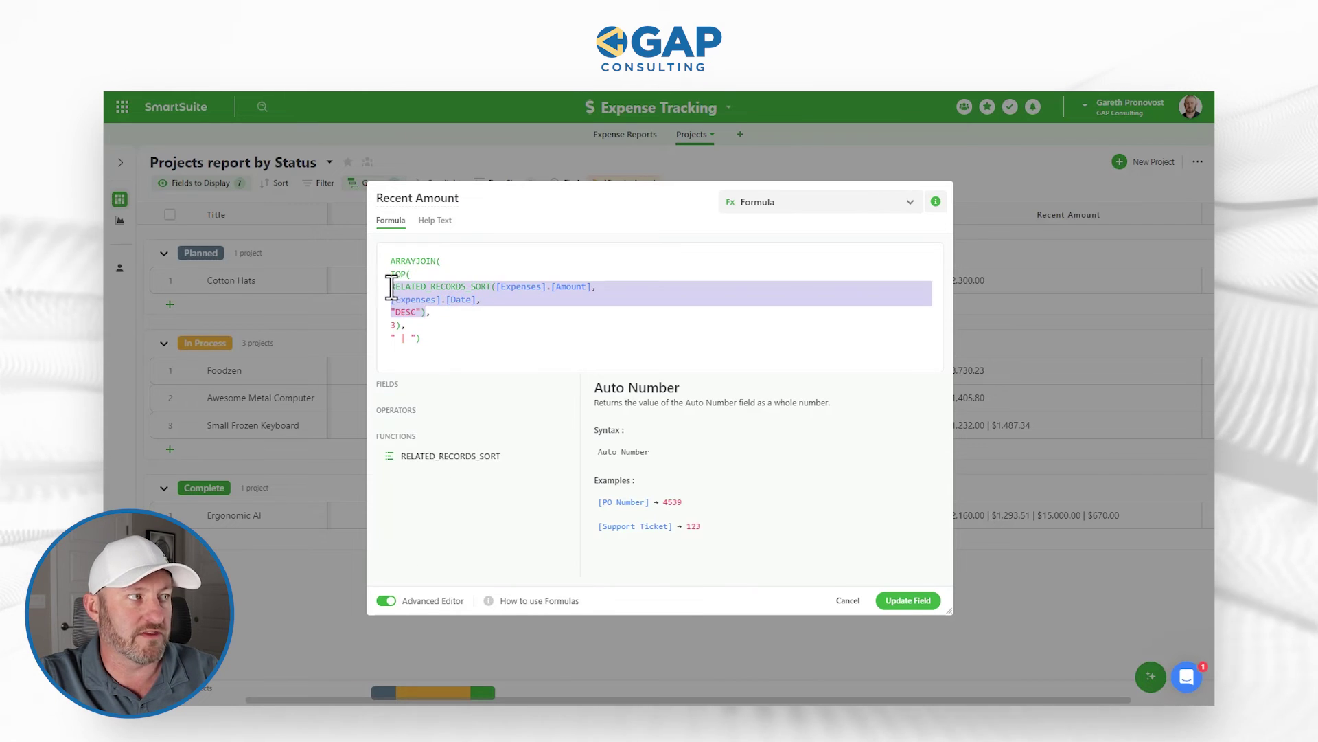
Review the TOP expression limited to 3 records inside ARRAYJOIN, and update the Recent Amount field with it
{"action": "left_click", "coordinate": [408, 324]}
{"action": "left_click_drag", "start_coordinate": [394, 309], "coordinate": [388, 279]}
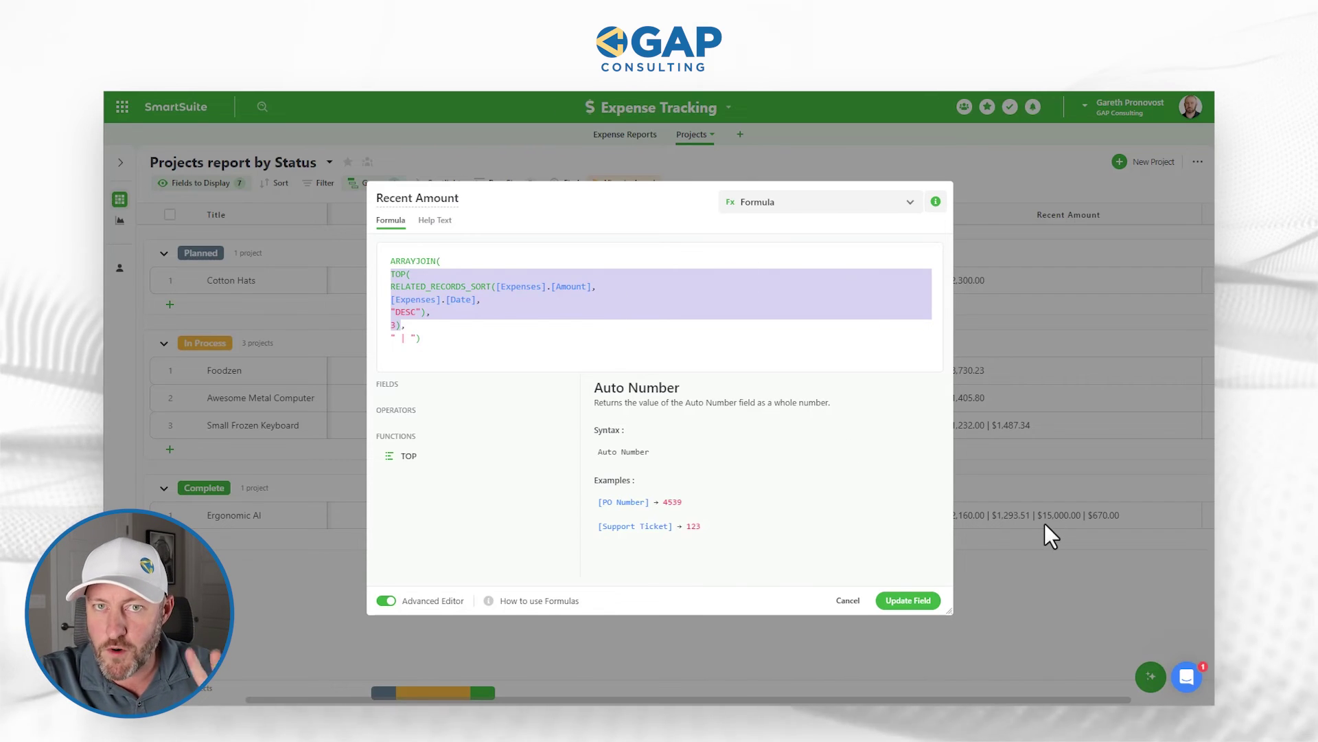
{"action": "left_click", "coordinate": [907, 600]}
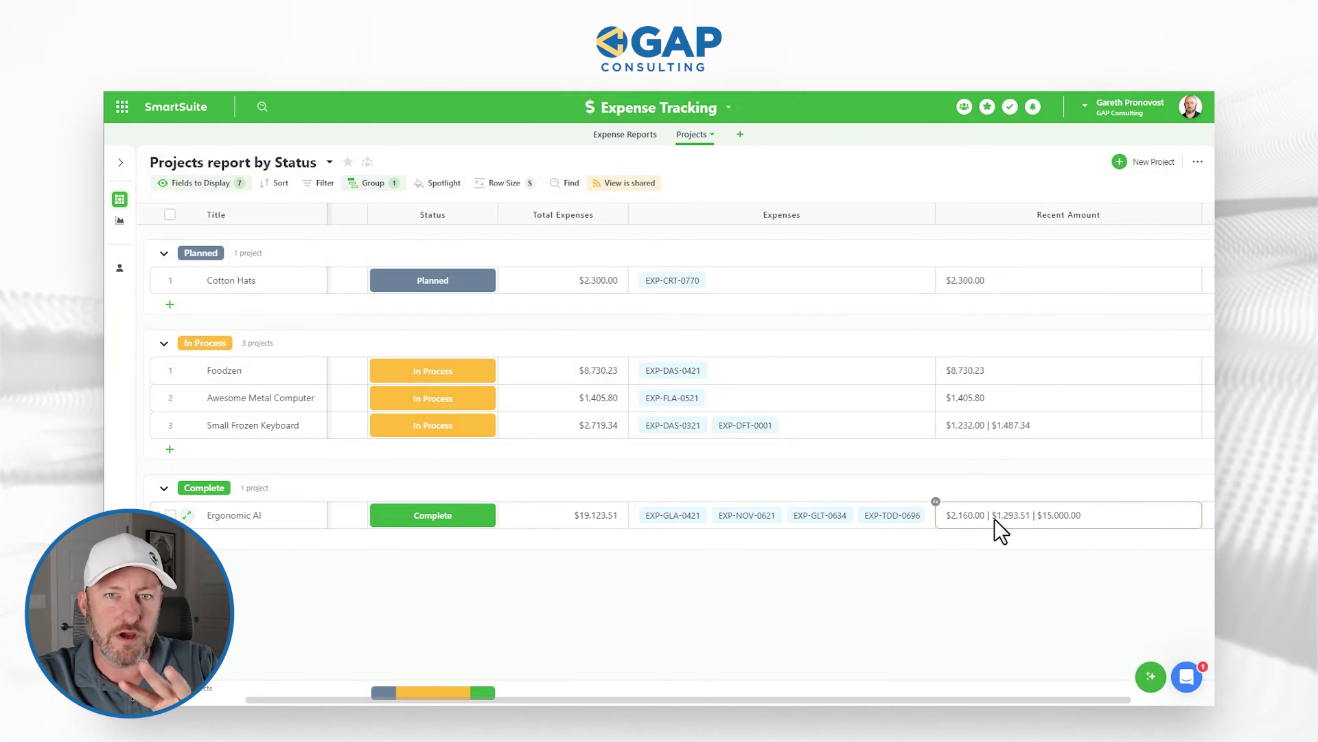
Compare the amounts and dates of Ergonomic AI's expense reports with its joined Recent Amount value in the Projects table
{"action": "left_click", "coordinate": [627, 135]}
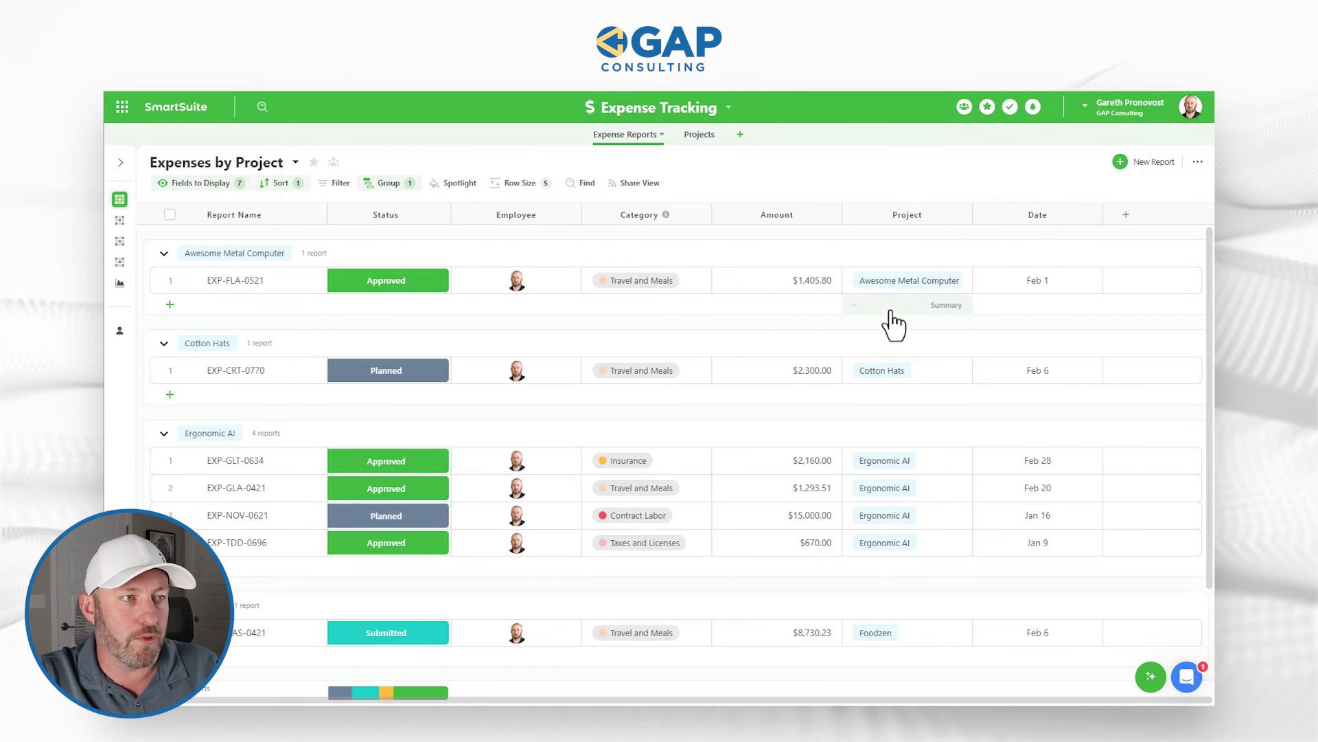
{"action": "left_click", "coordinate": [811, 543]}
{"action": "left_click", "coordinate": [1030, 516]}
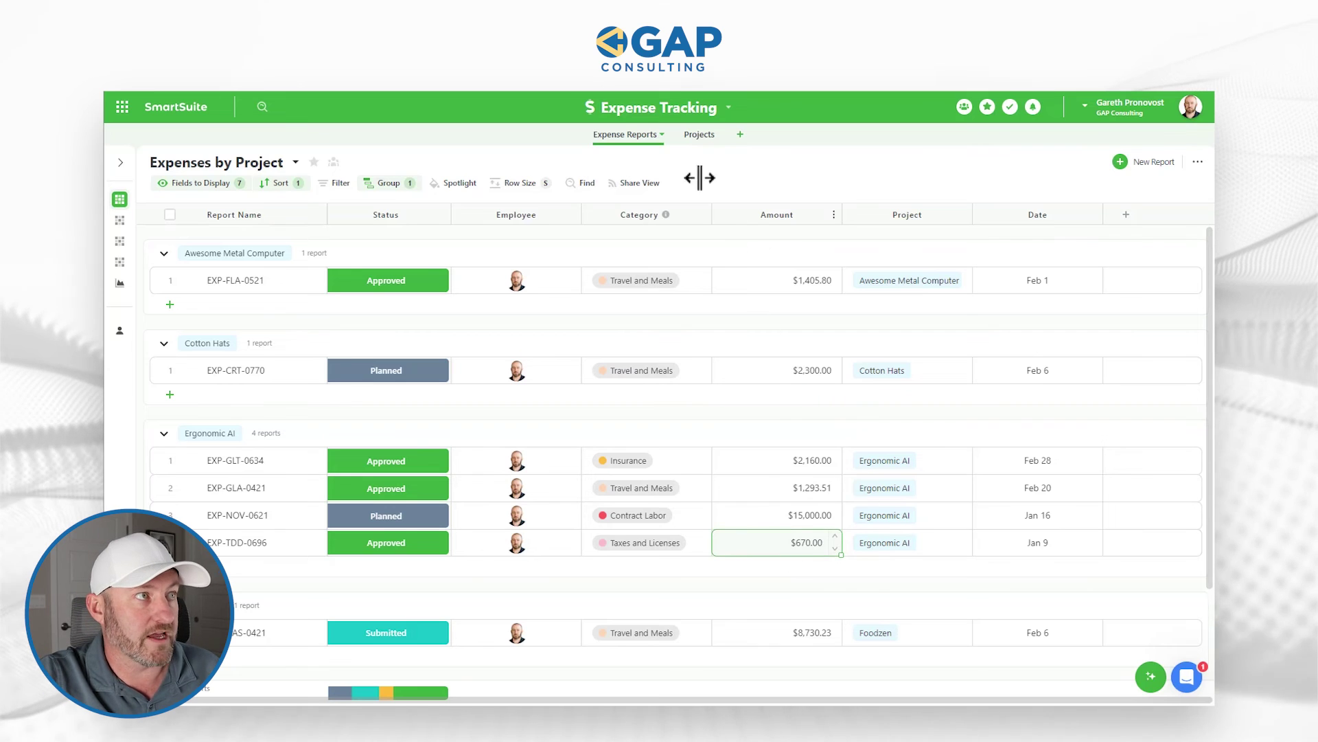
{"action": "left_click", "coordinate": [697, 135]}
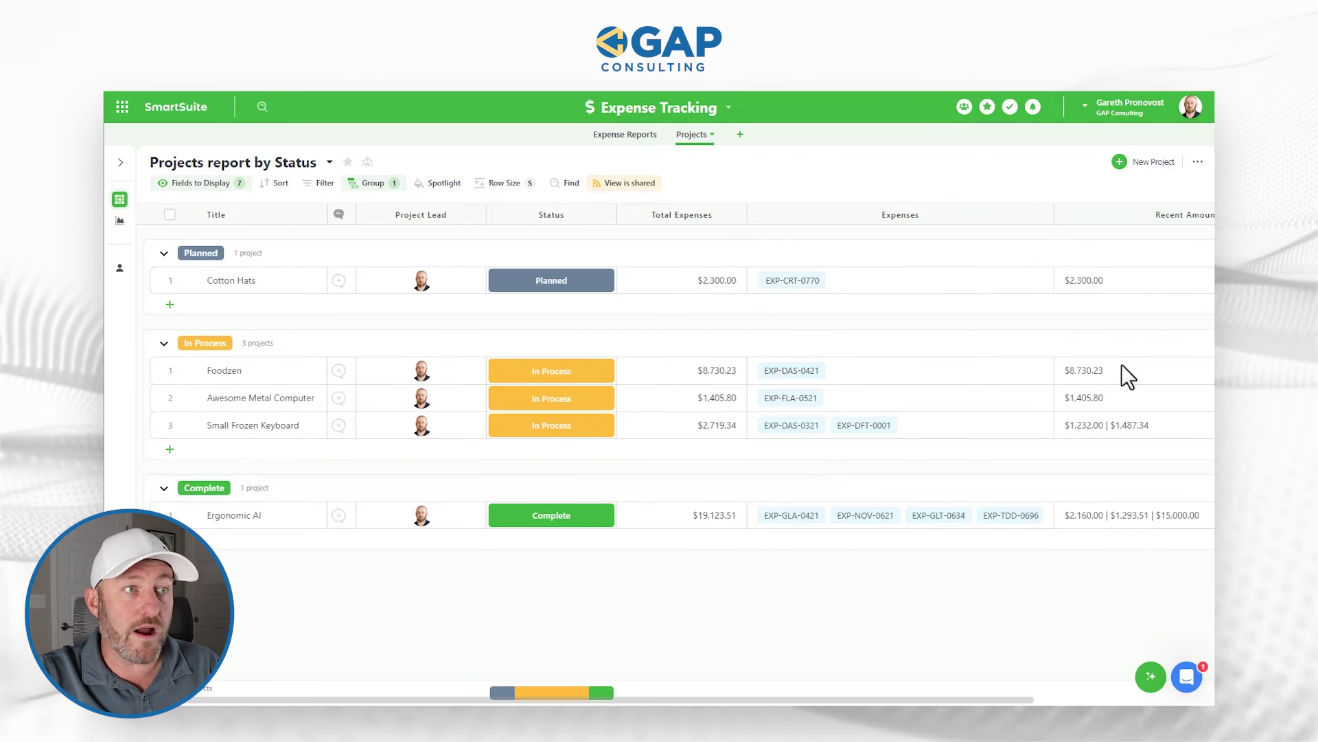
{"action": "scroll", "coordinate": [1150, 427], "scroll_direction": "right", "scroll_amount": 3}
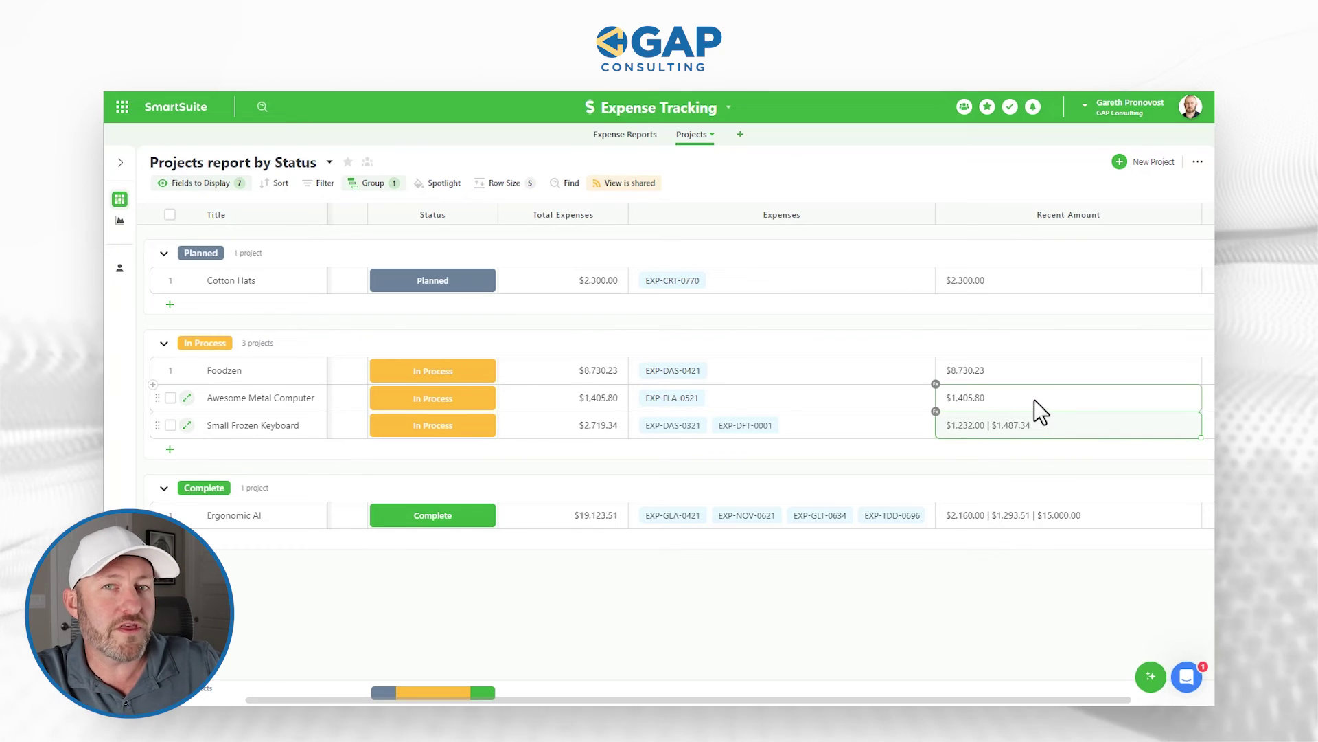
{"action": "left_click", "coordinate": [1065, 518]}
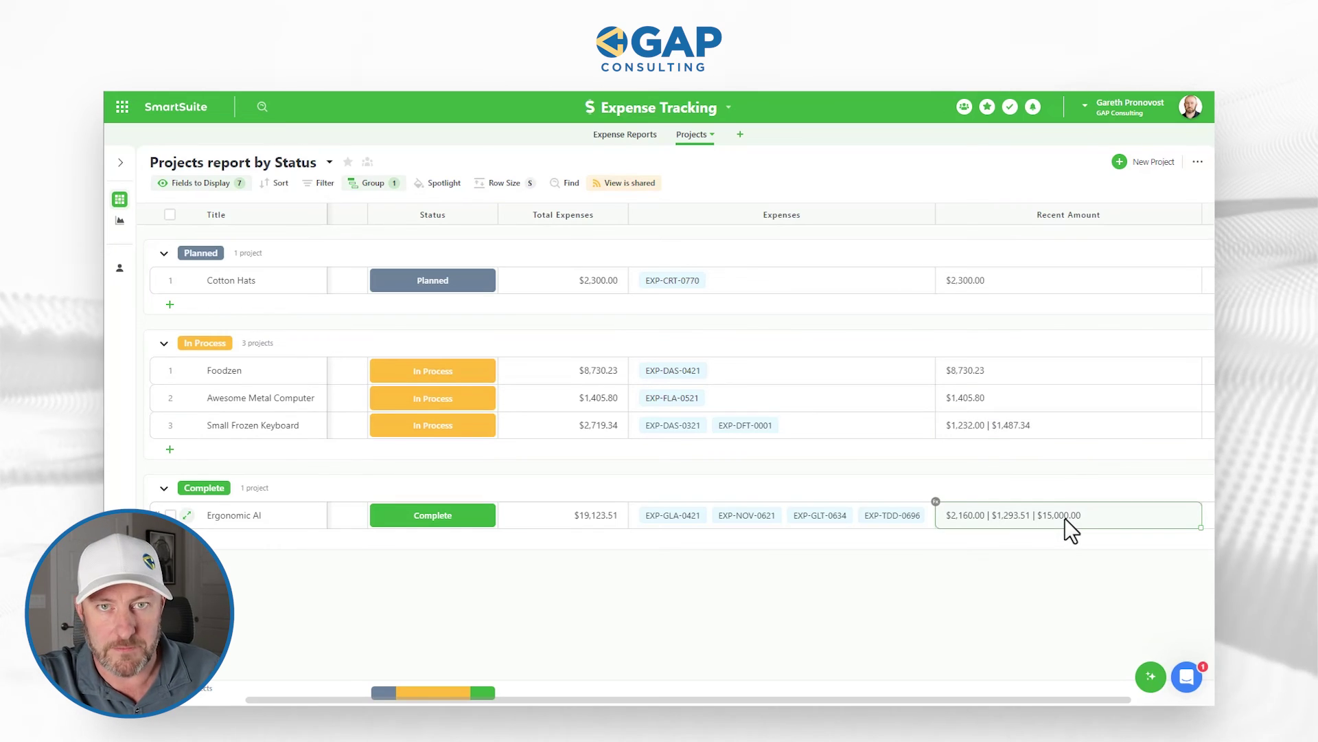
Replace ARRAYJOIN with SUM in the Recent Amount formula, remove the " | " separator, update the field and narrow its column
{"action": "left_click", "coordinate": [1009, 217]}
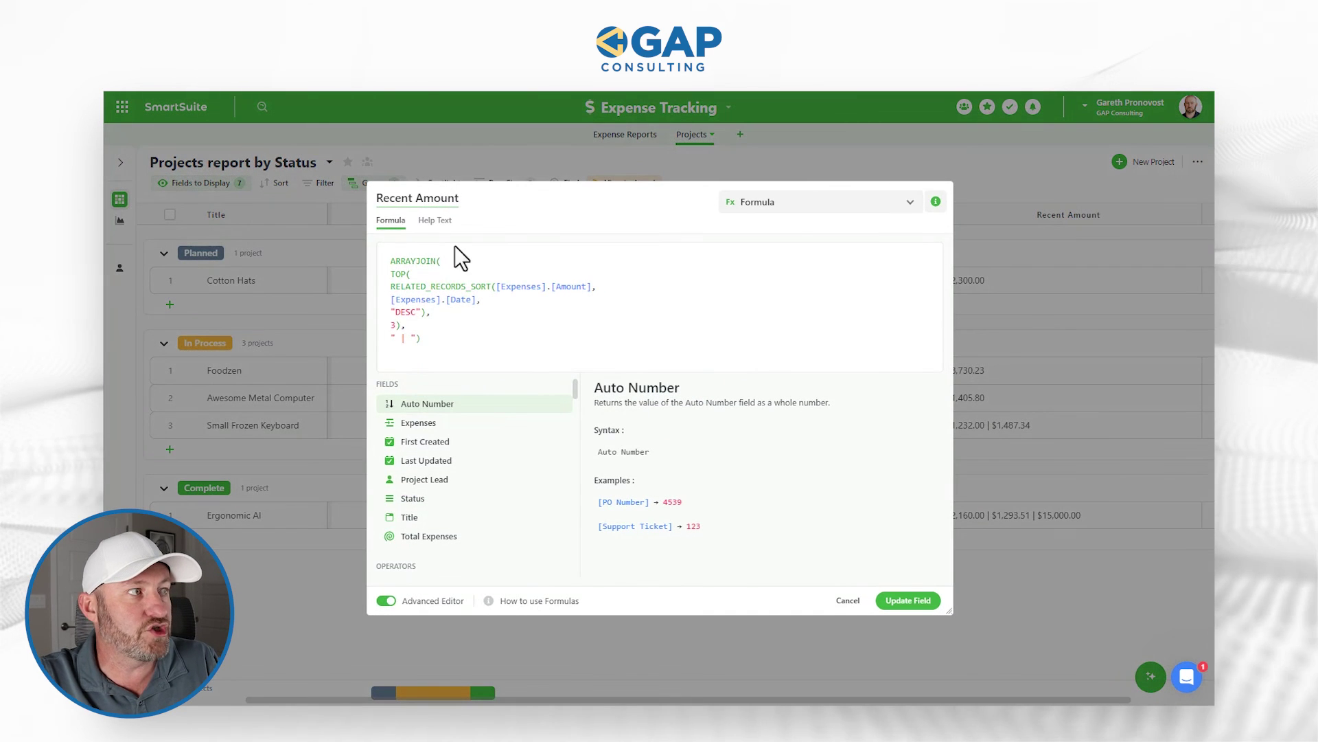
{"action": "left_click_drag", "start_coordinate": [392, 263], "coordinate": [434, 261]}
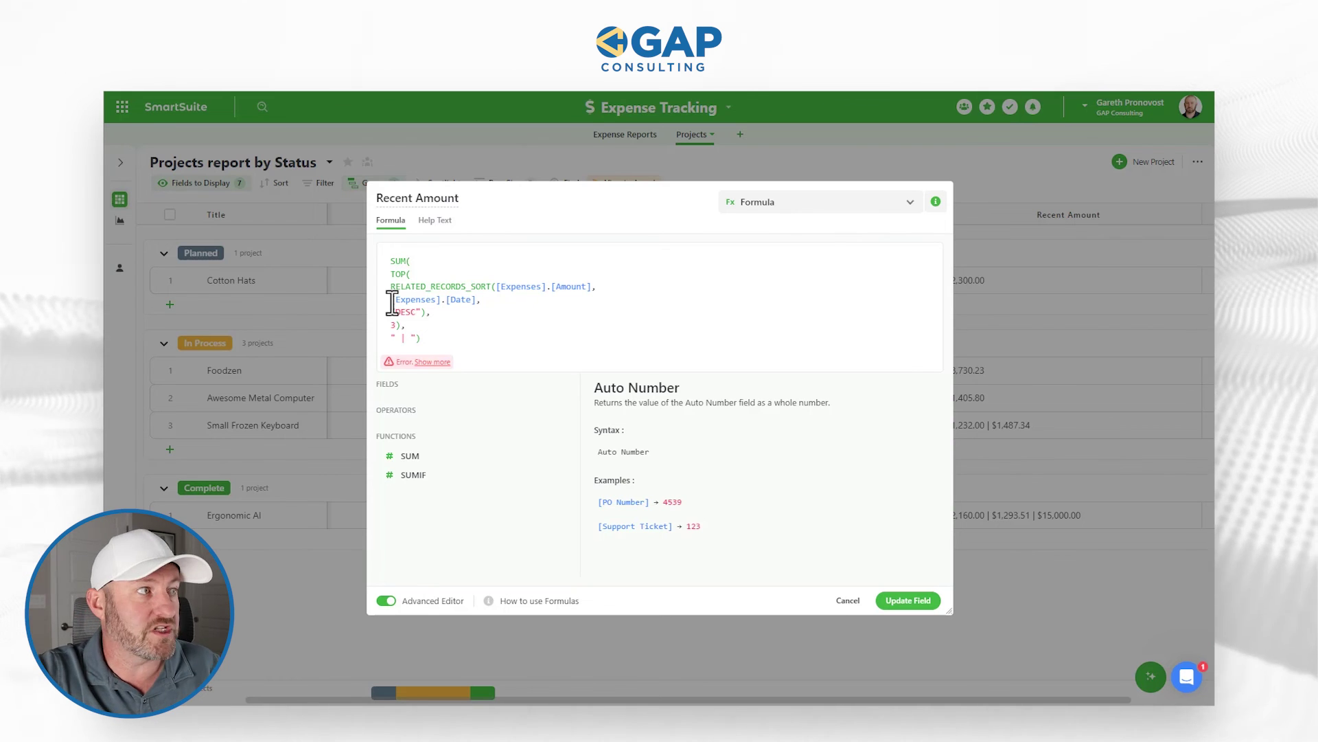
{"action": "left_click_drag", "start_coordinate": [422, 339], "coordinate": [389, 341]}
{"action": "key", "text": "BackSpace"}
{"action": "key", "text": "BackSpace"}
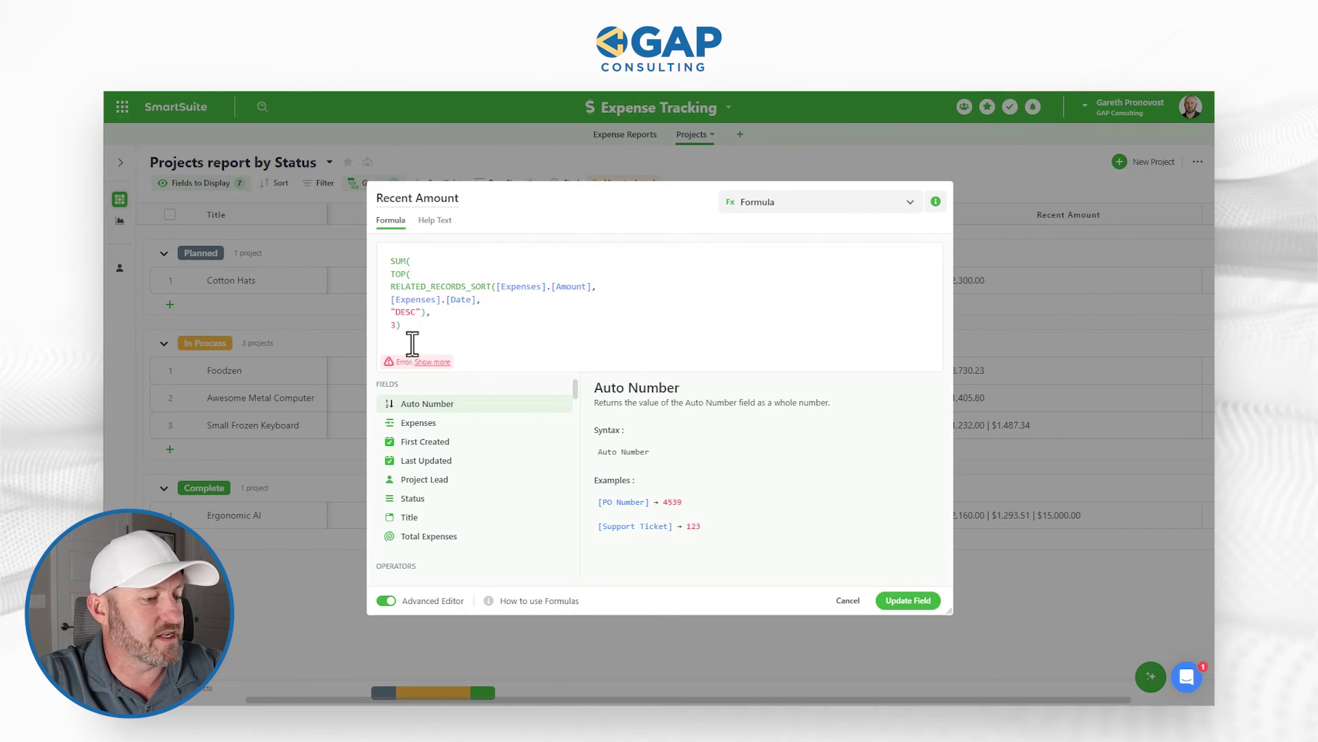
{"action": "type", "text": ")"}
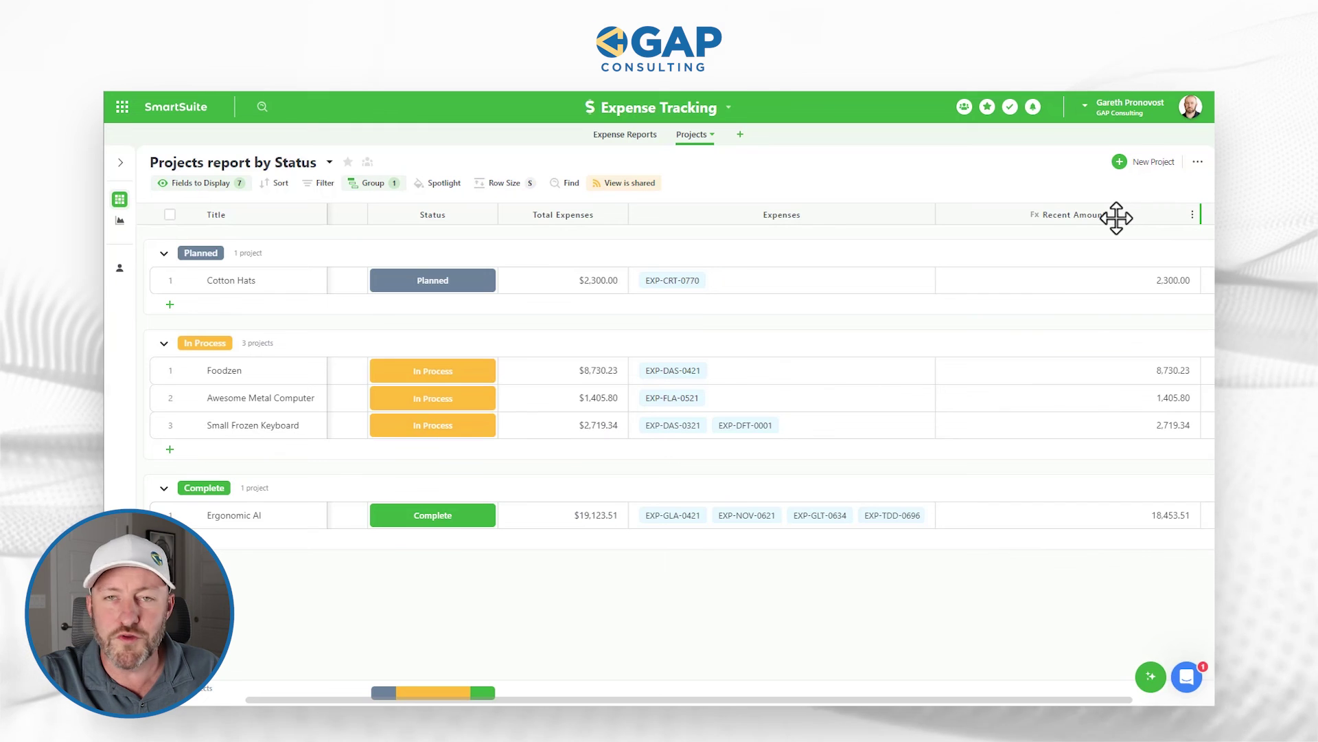
{"action": "left_click_drag", "start_coordinate": [1117, 217], "coordinate": [1117, 216]}
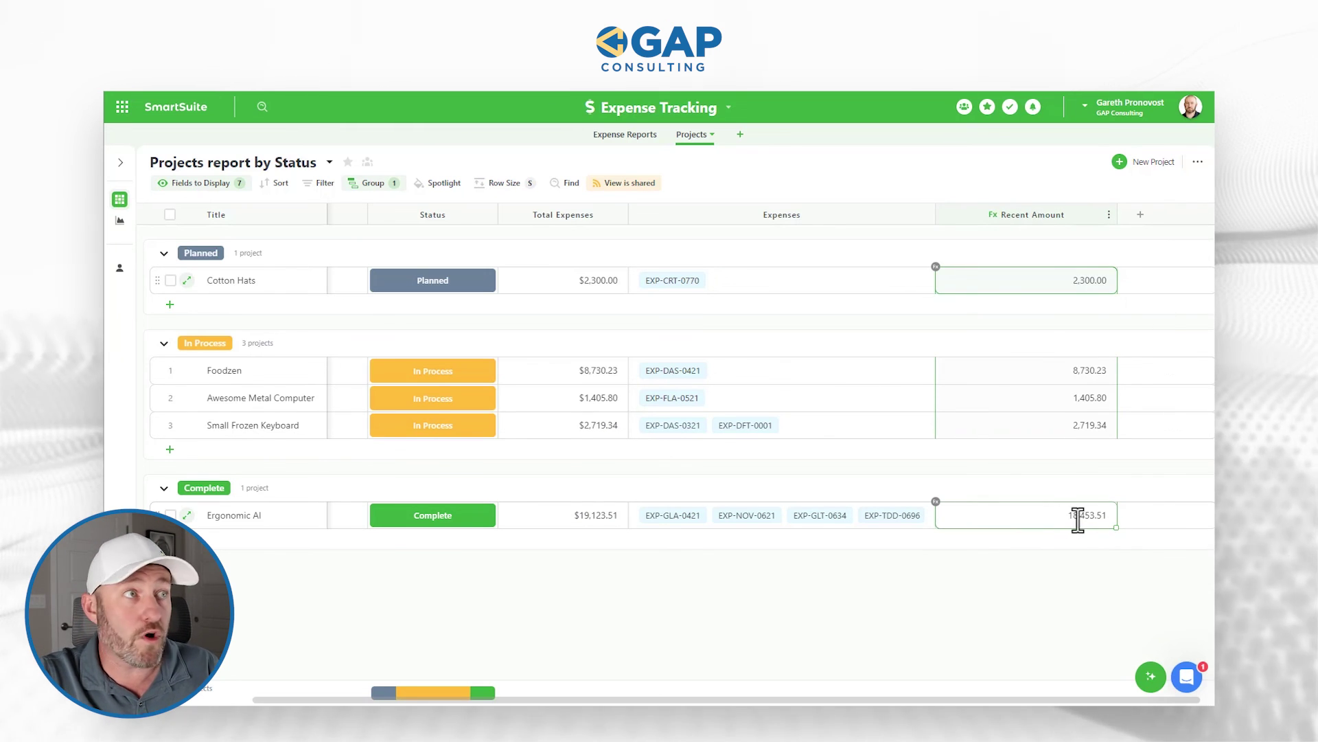
Check the three most recent Ergonomic AI amounts in Expense Reports against the fourth, oldest one
{"action": "left_click", "coordinate": [638, 136]}
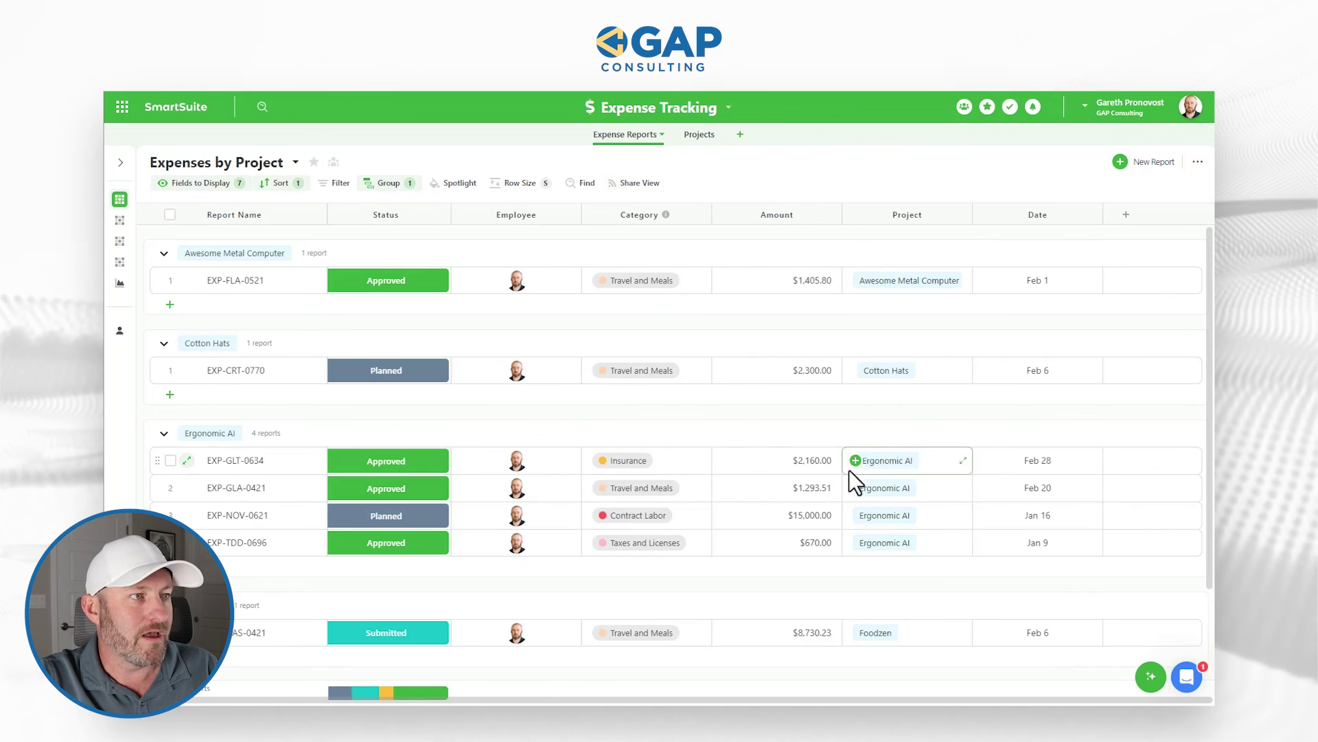
{"action": "left_click", "coordinate": [808, 462]}
{"action": "left_click_drag", "start_coordinate": [809, 461], "coordinate": [807, 517]}
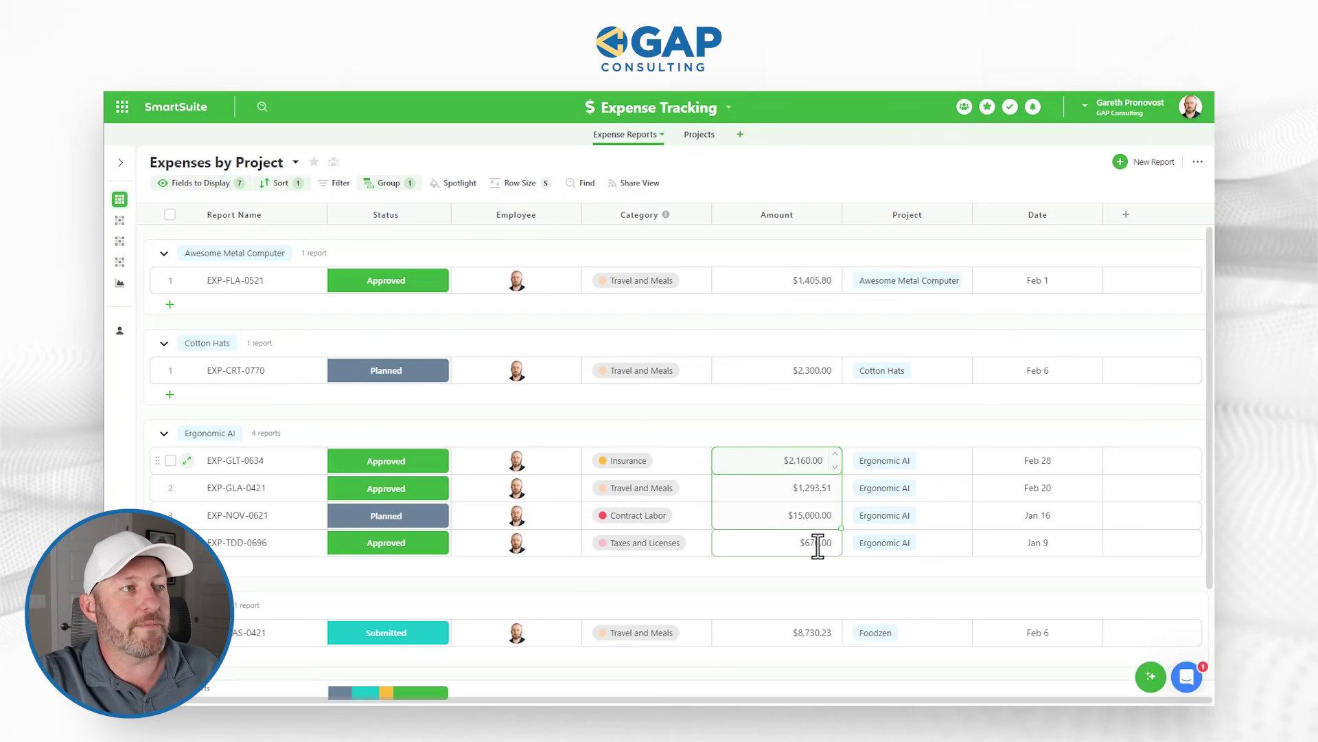
{"action": "left_click", "coordinate": [817, 547]}
{"action": "left_click_drag", "start_coordinate": [786, 461], "coordinate": [785, 509]}
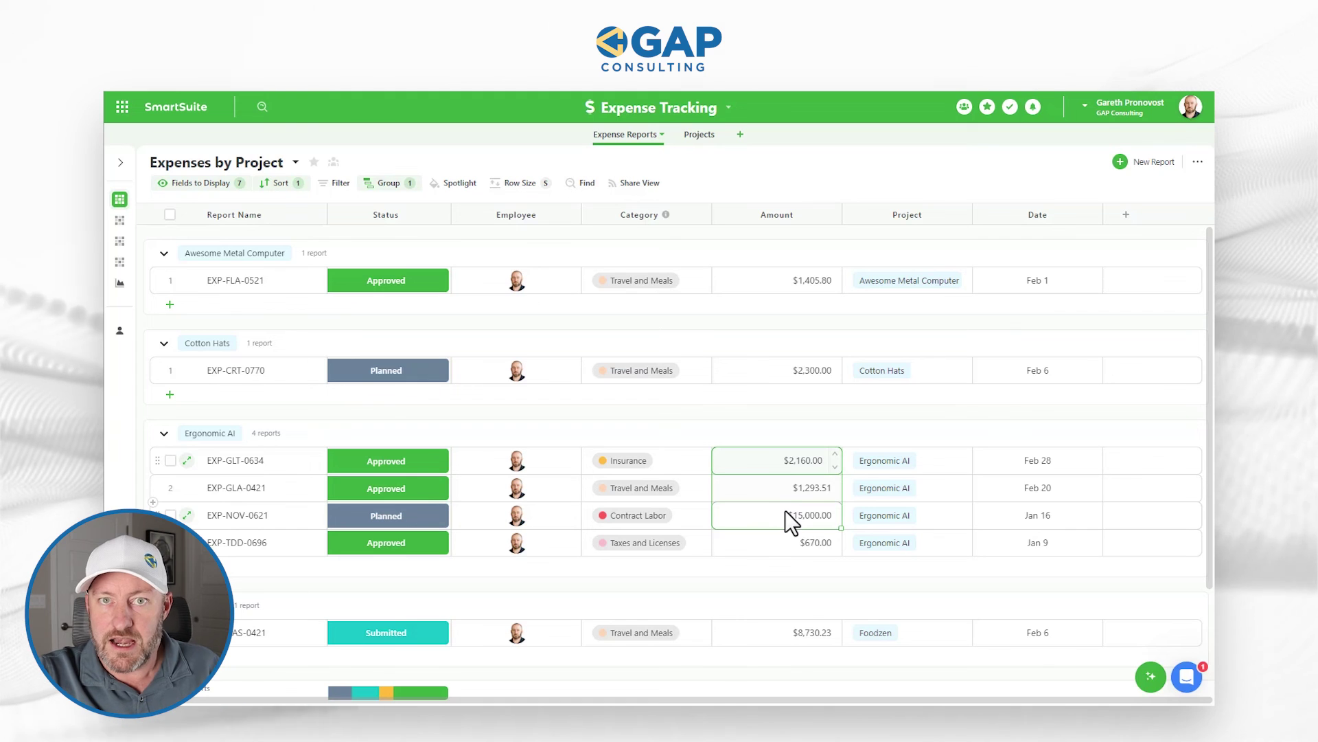
Change the sort direction in the Projects table's Recent Amount formula to "ASC" and update the field
{"action": "left_click", "coordinate": [699, 135]}
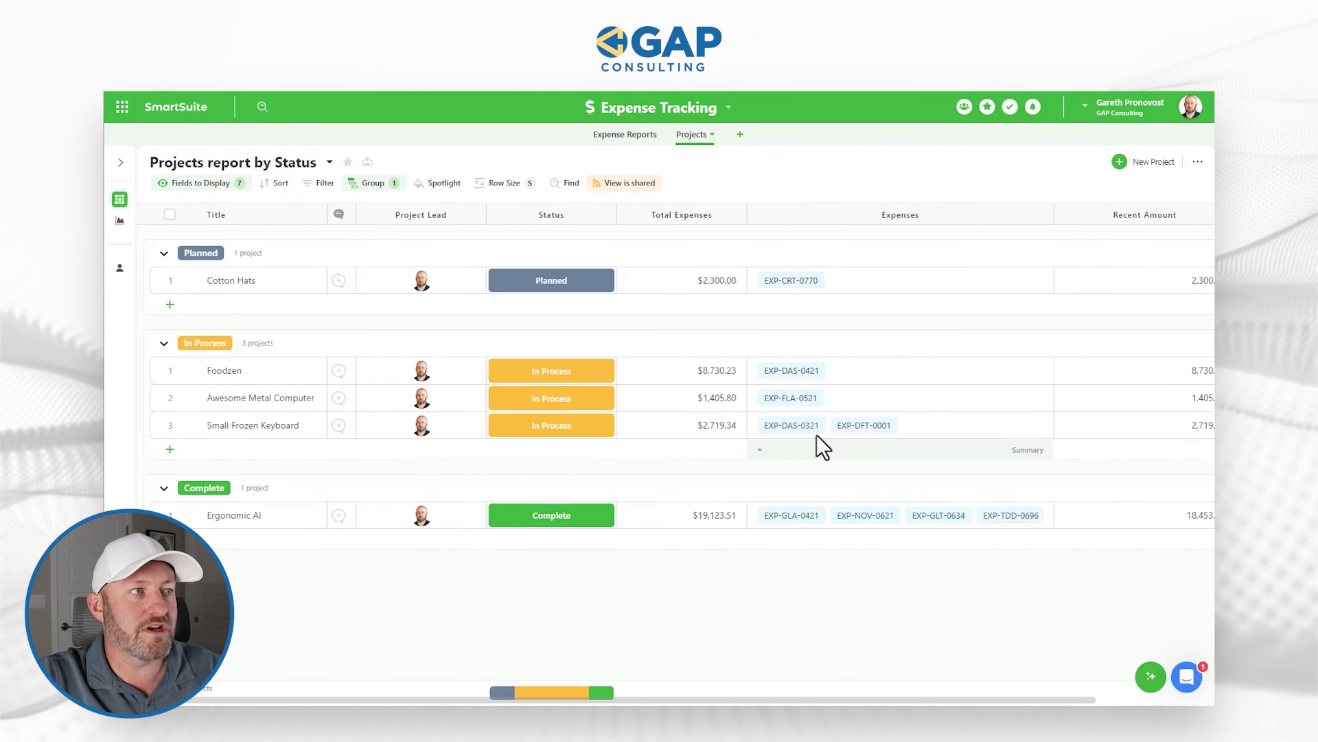
{"action": "scroll", "coordinate": [838, 417], "scroll_direction": "right", "scroll_amount": 2}
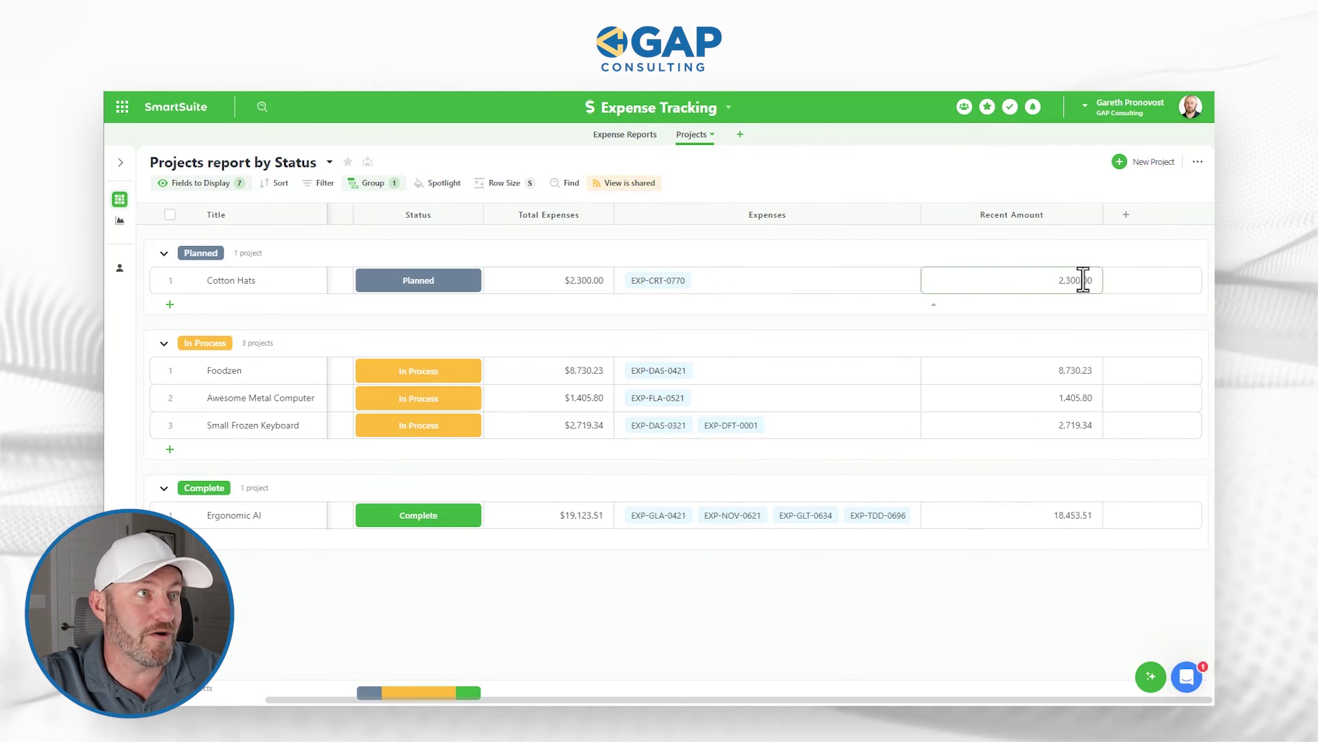
{"action": "left_click", "coordinate": [1032, 211]}
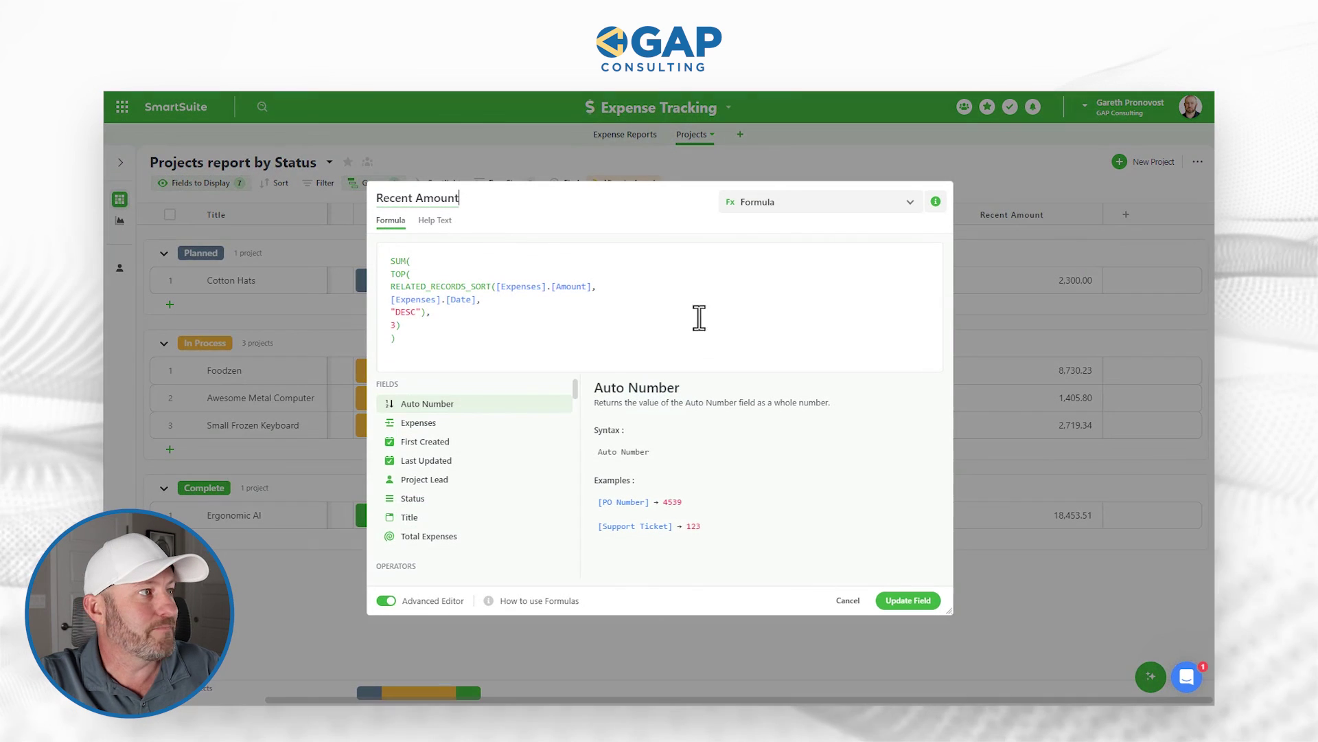
{"action": "double_click", "coordinate": [404, 313]}
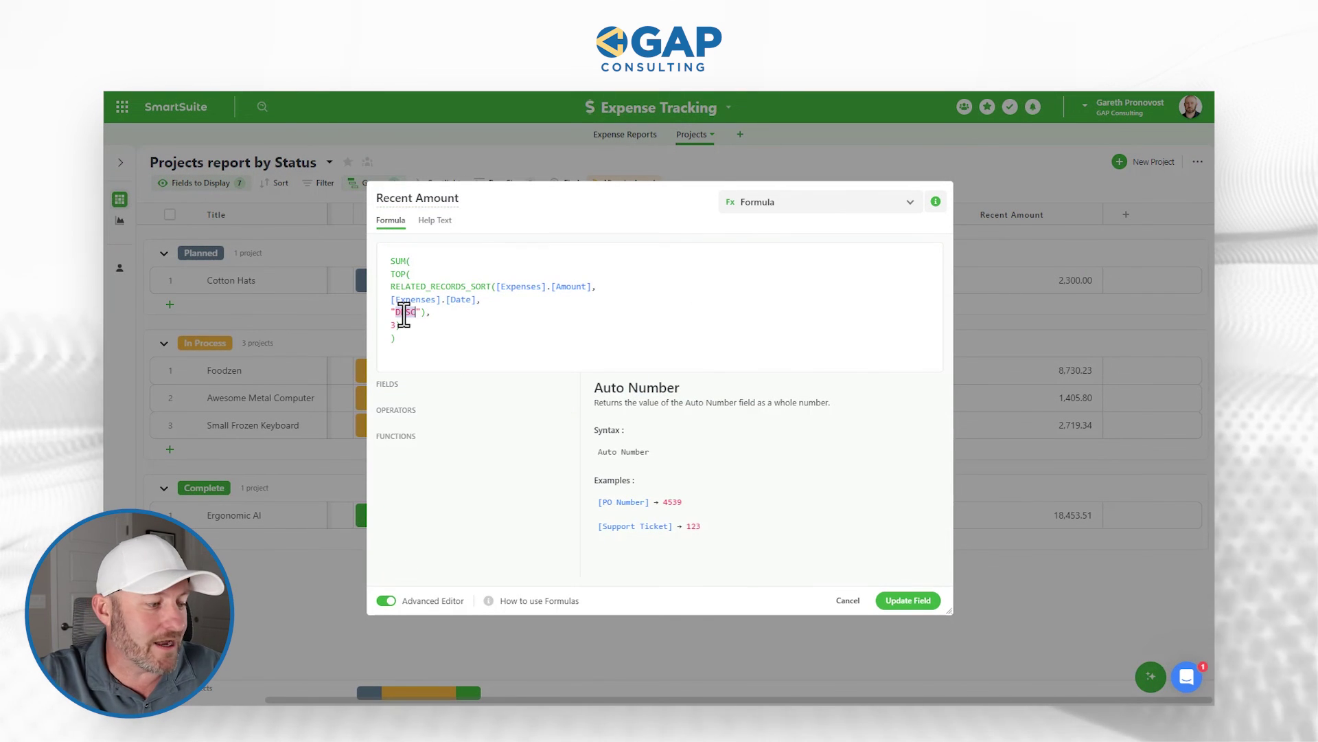
{"action": "type", "text": "ASC"}
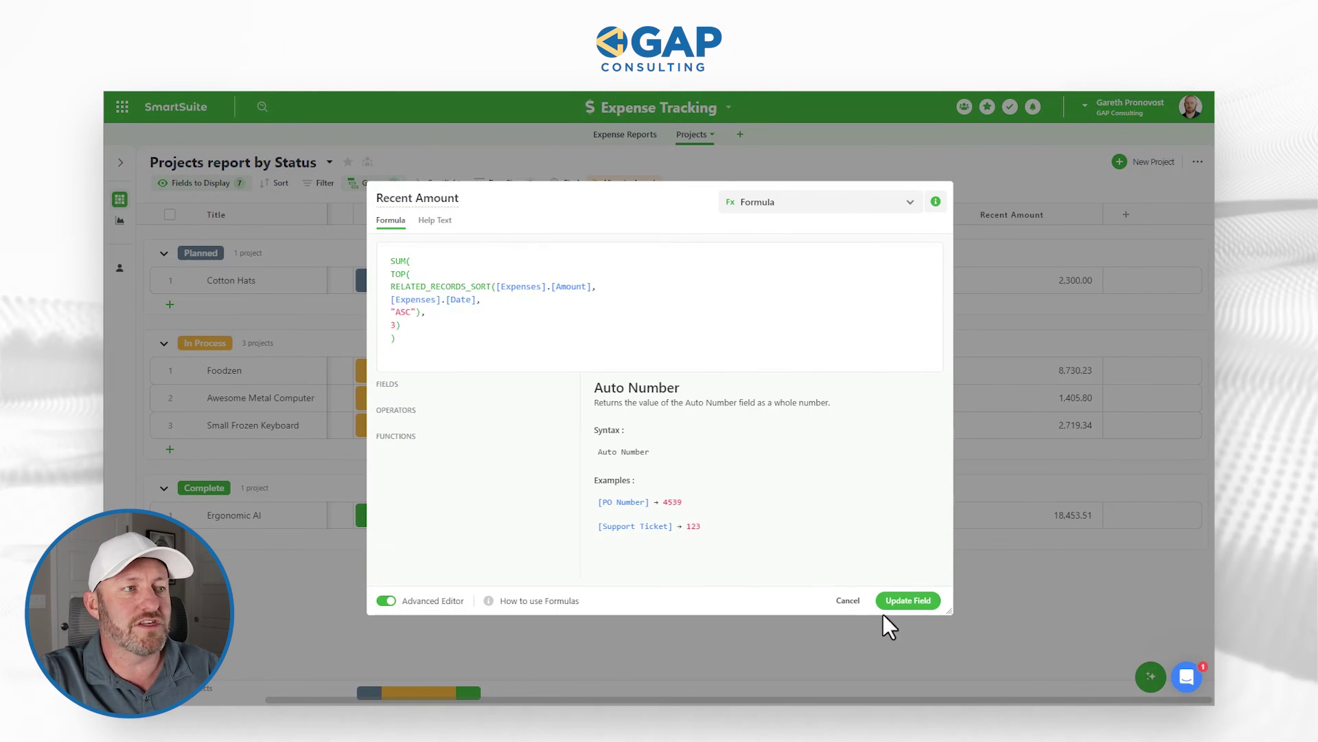
{"action": "left_click", "coordinate": [918, 601]}
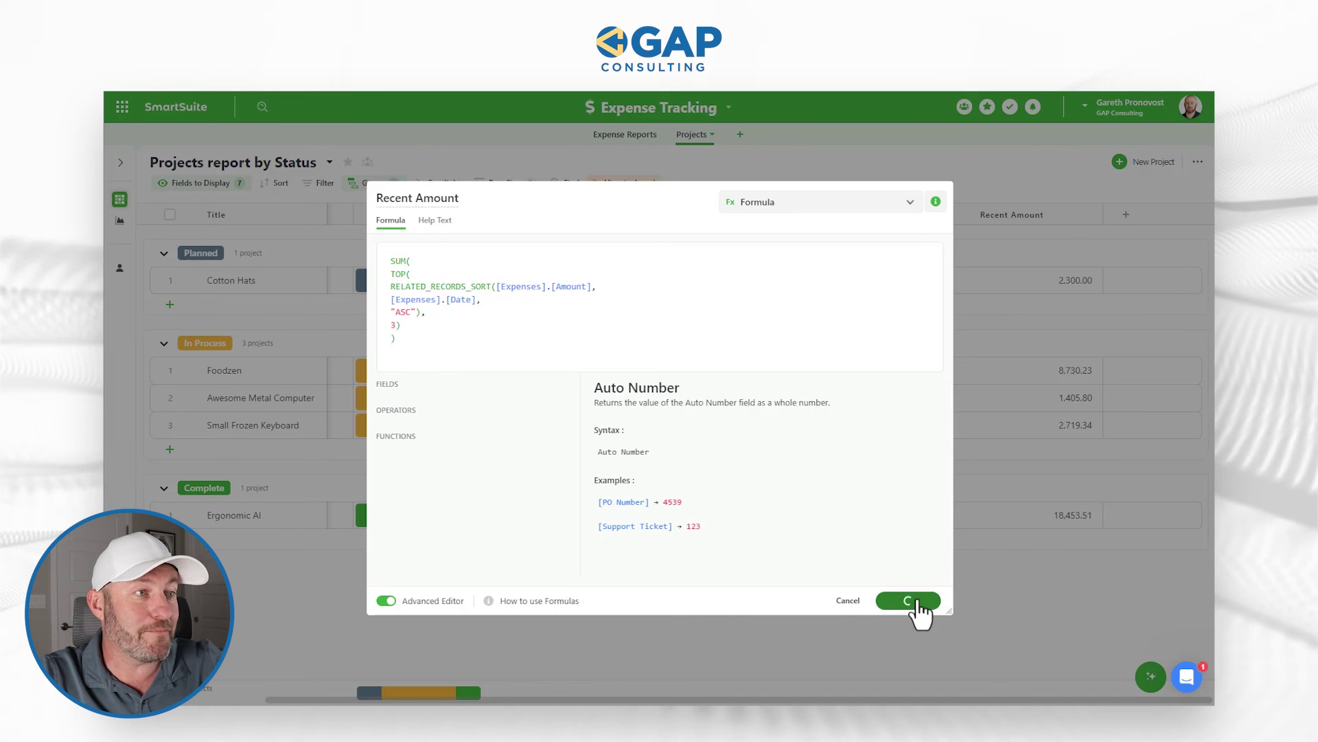